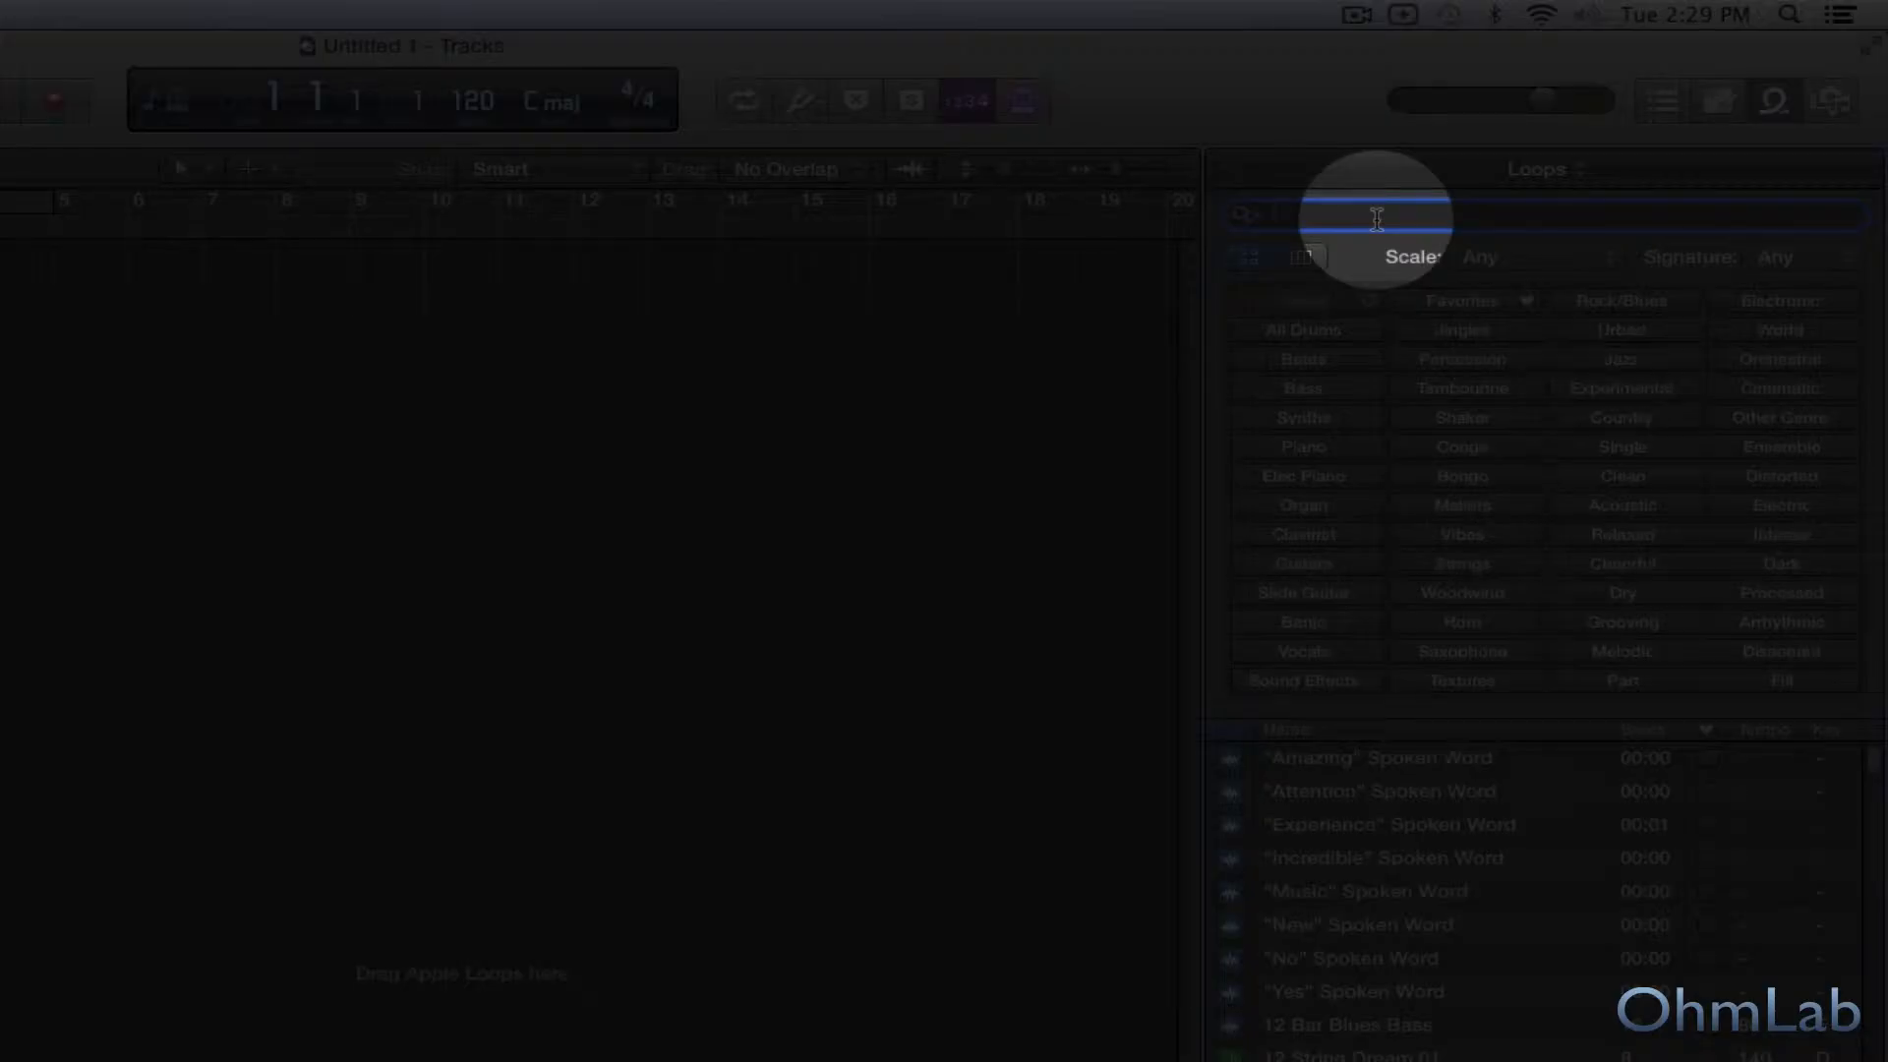
Search the loop library for "explosion" and audition the loops Explosion 1 through Explosion 5.
{"action": "type", "text": "explosion"}
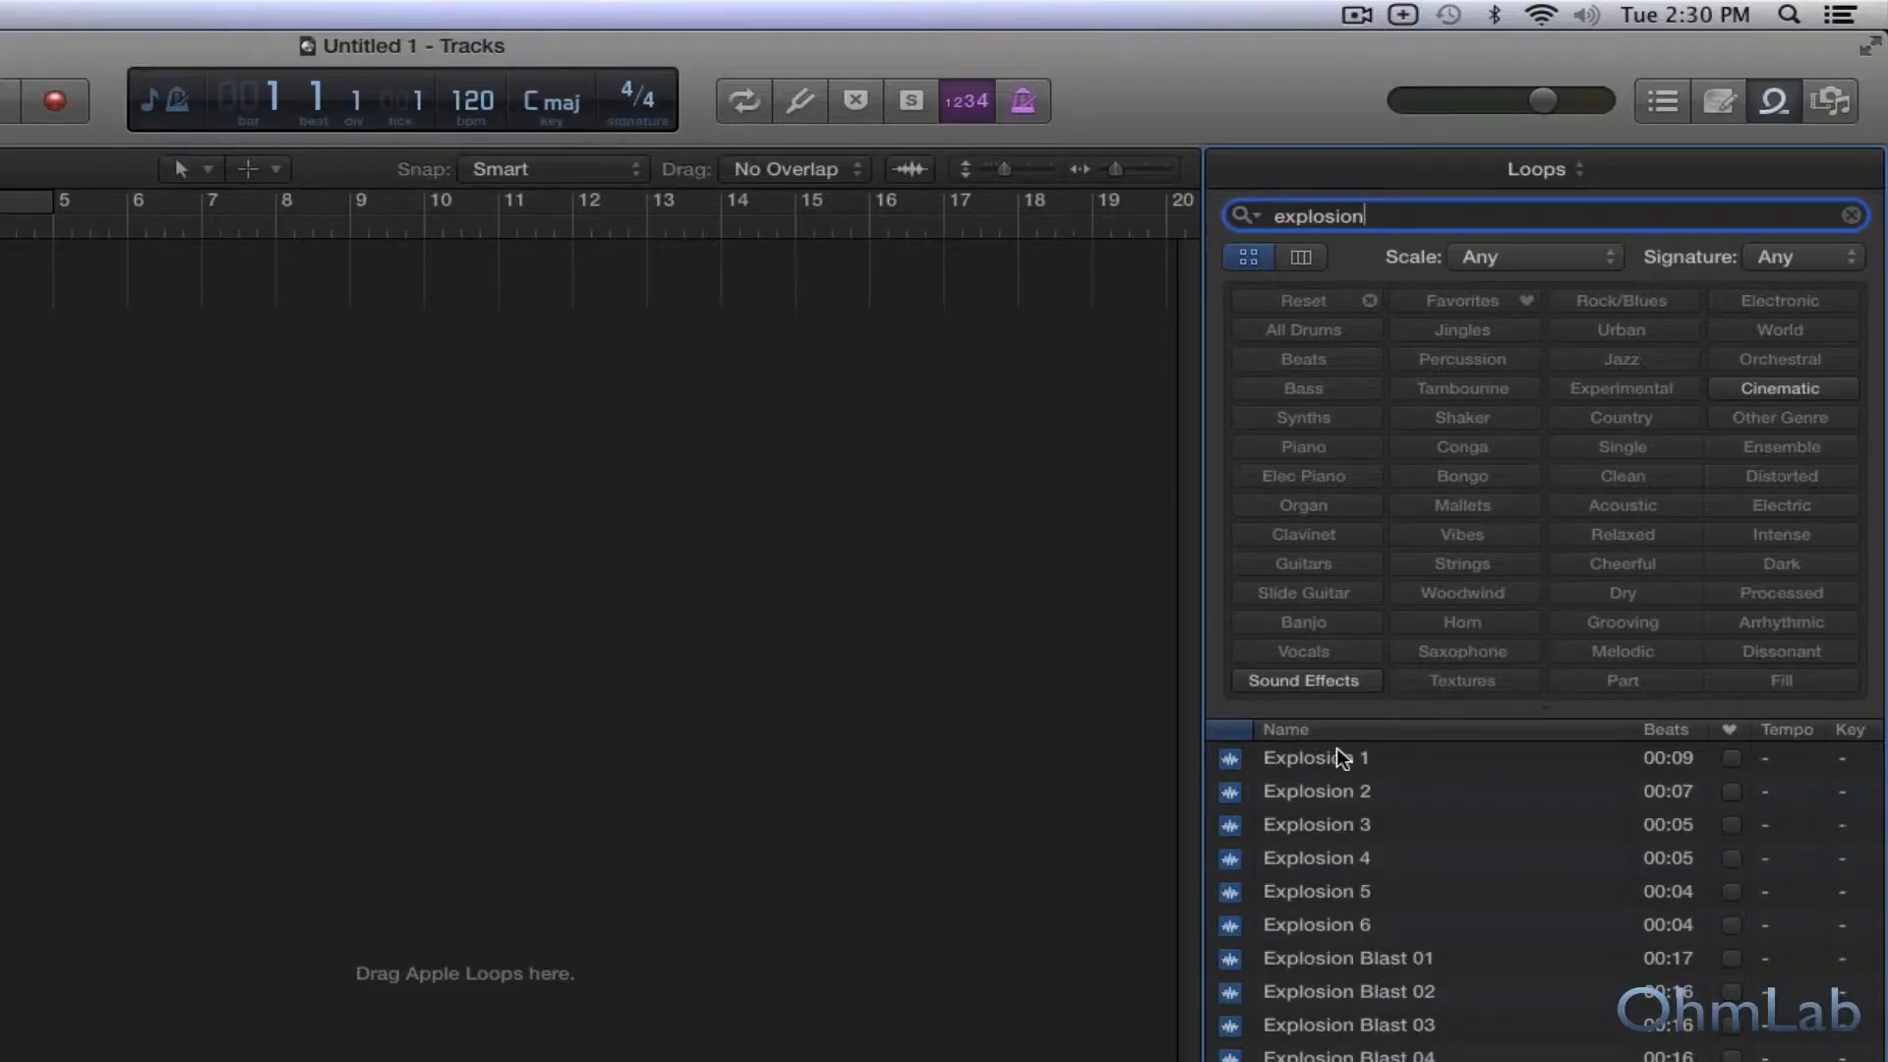
{"action": "left_click", "coordinate": [1339, 757]}
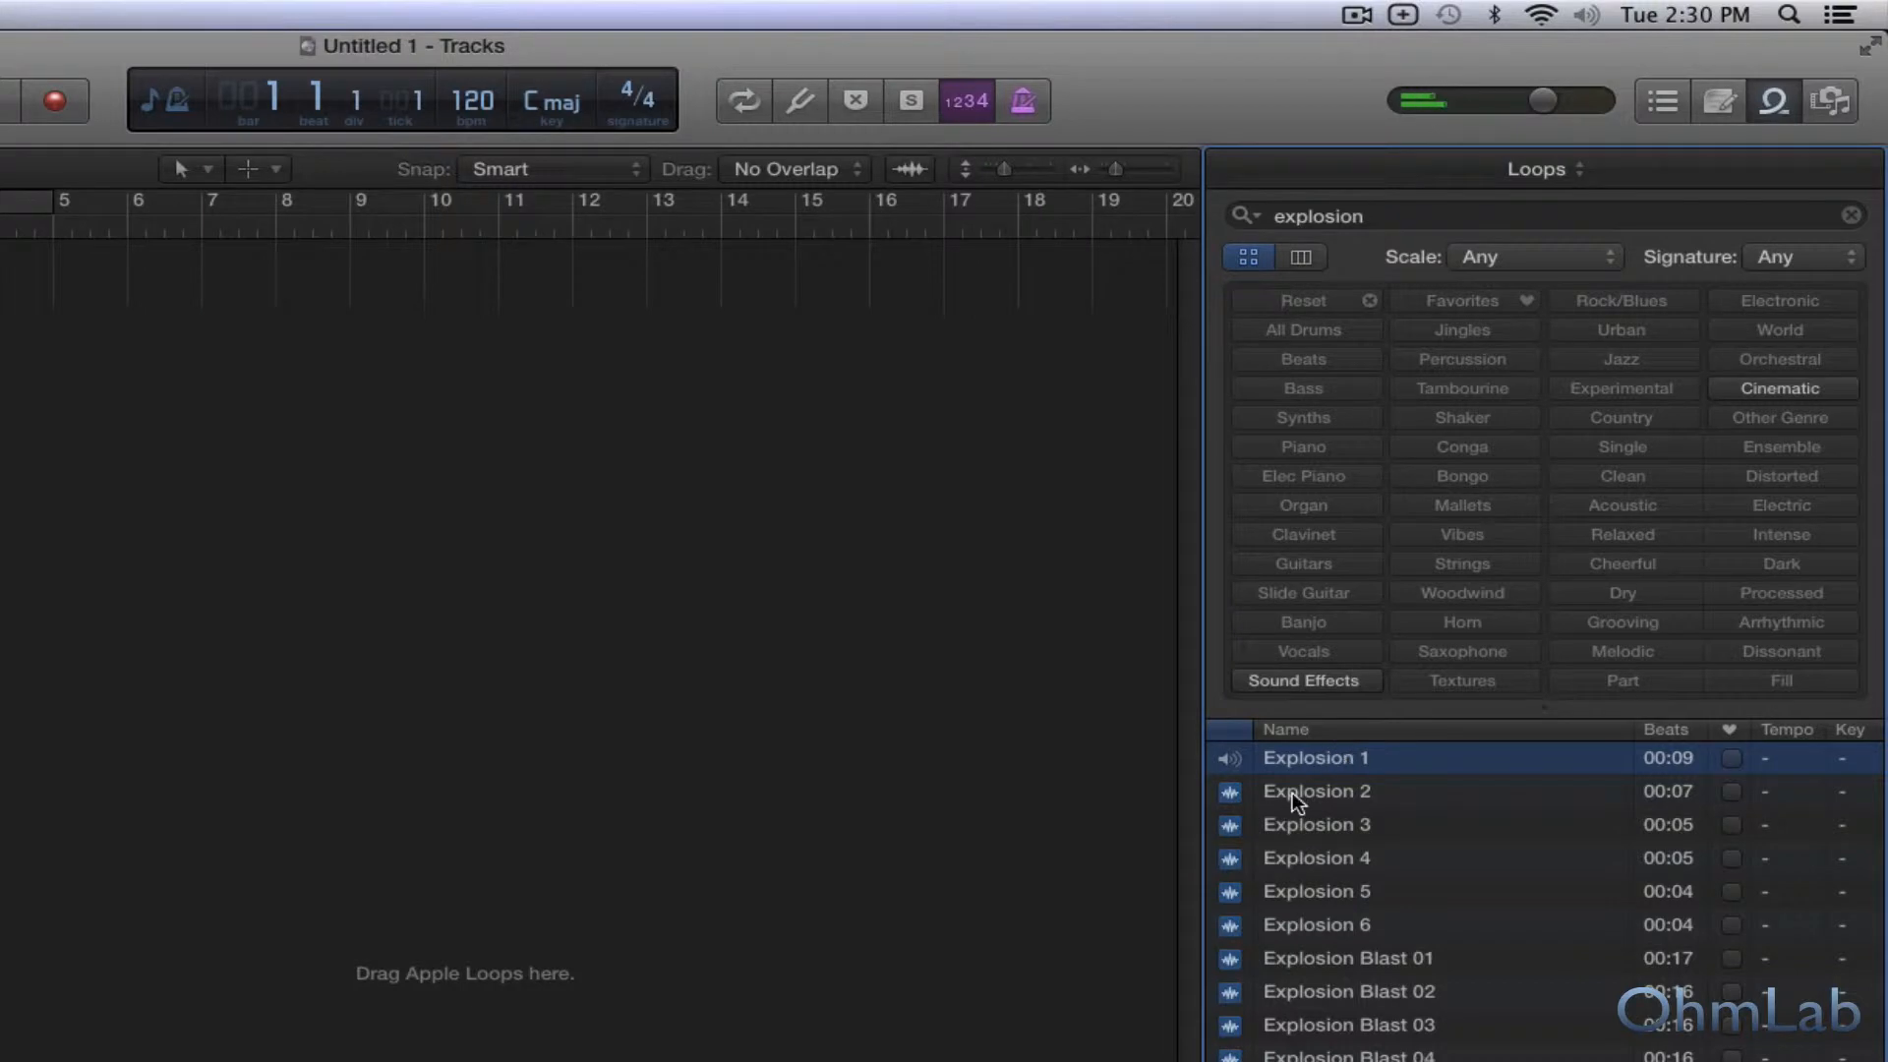
{"action": "left_click", "coordinate": [1327, 790]}
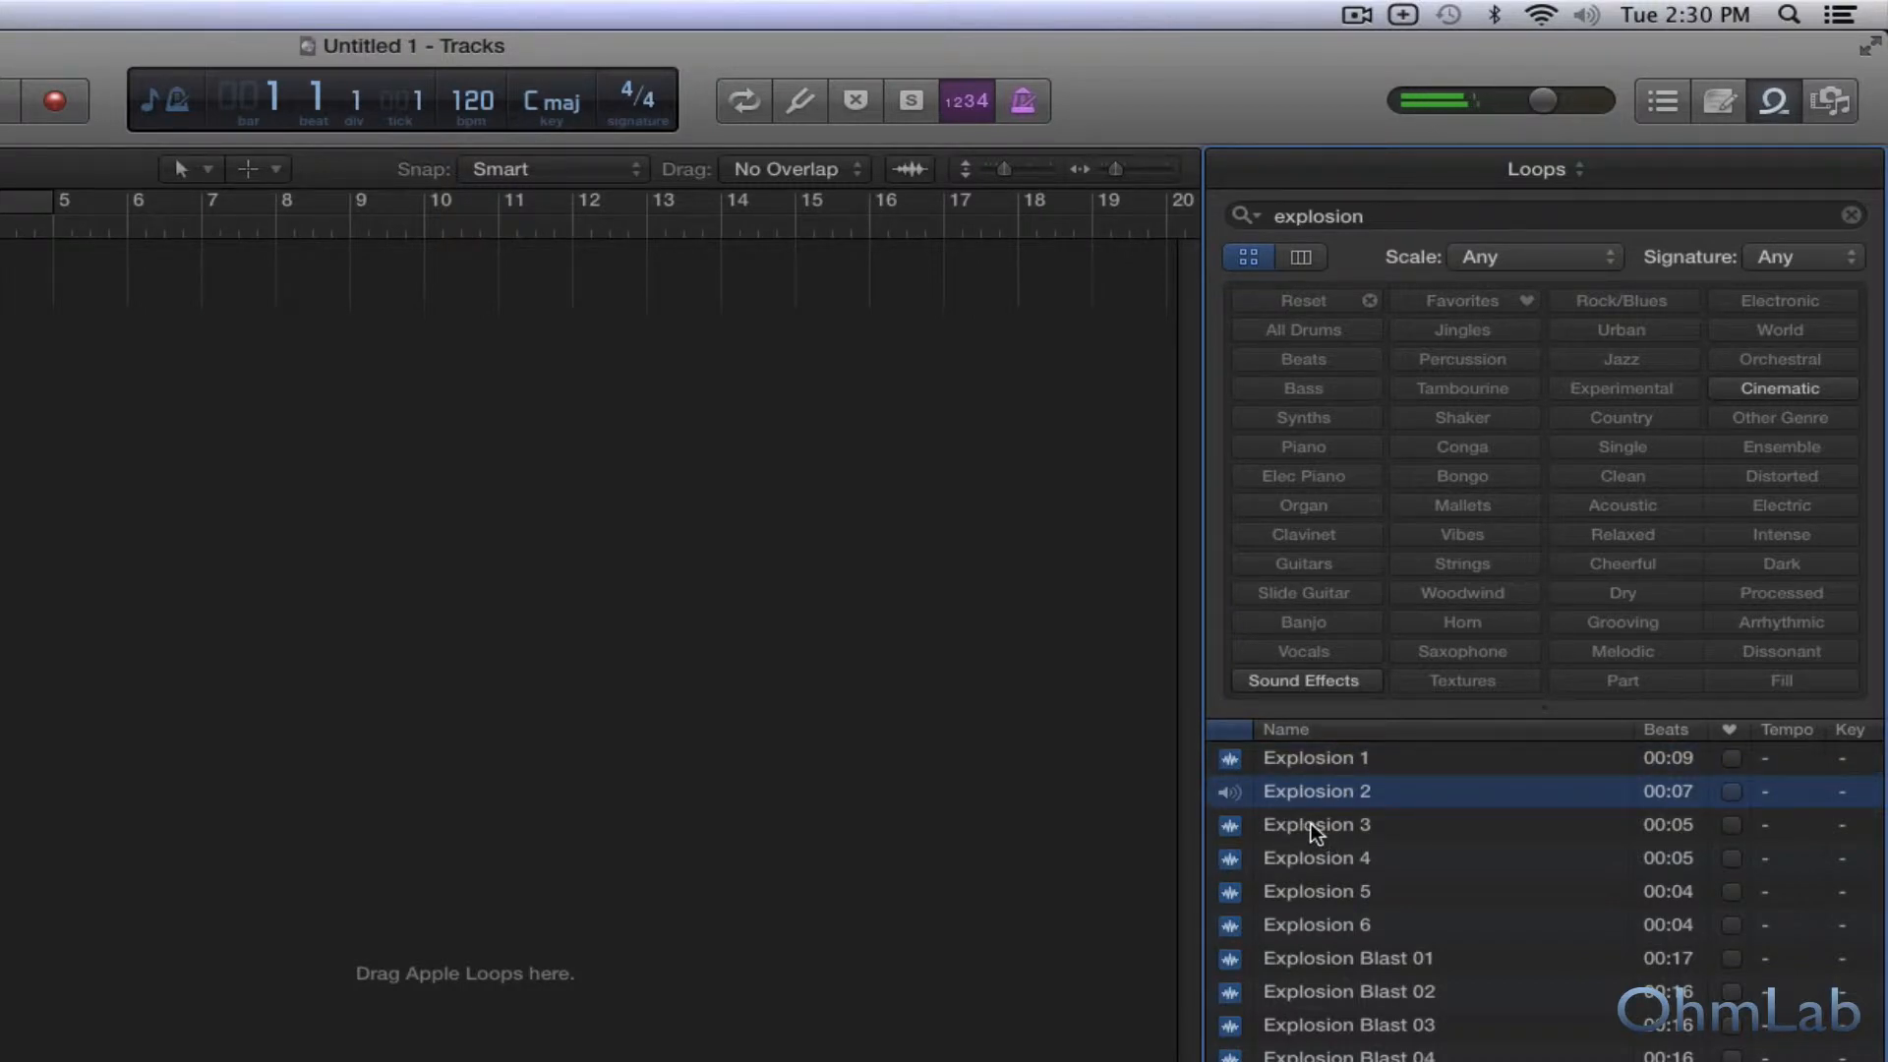
{"action": "left_click", "coordinate": [1313, 824]}
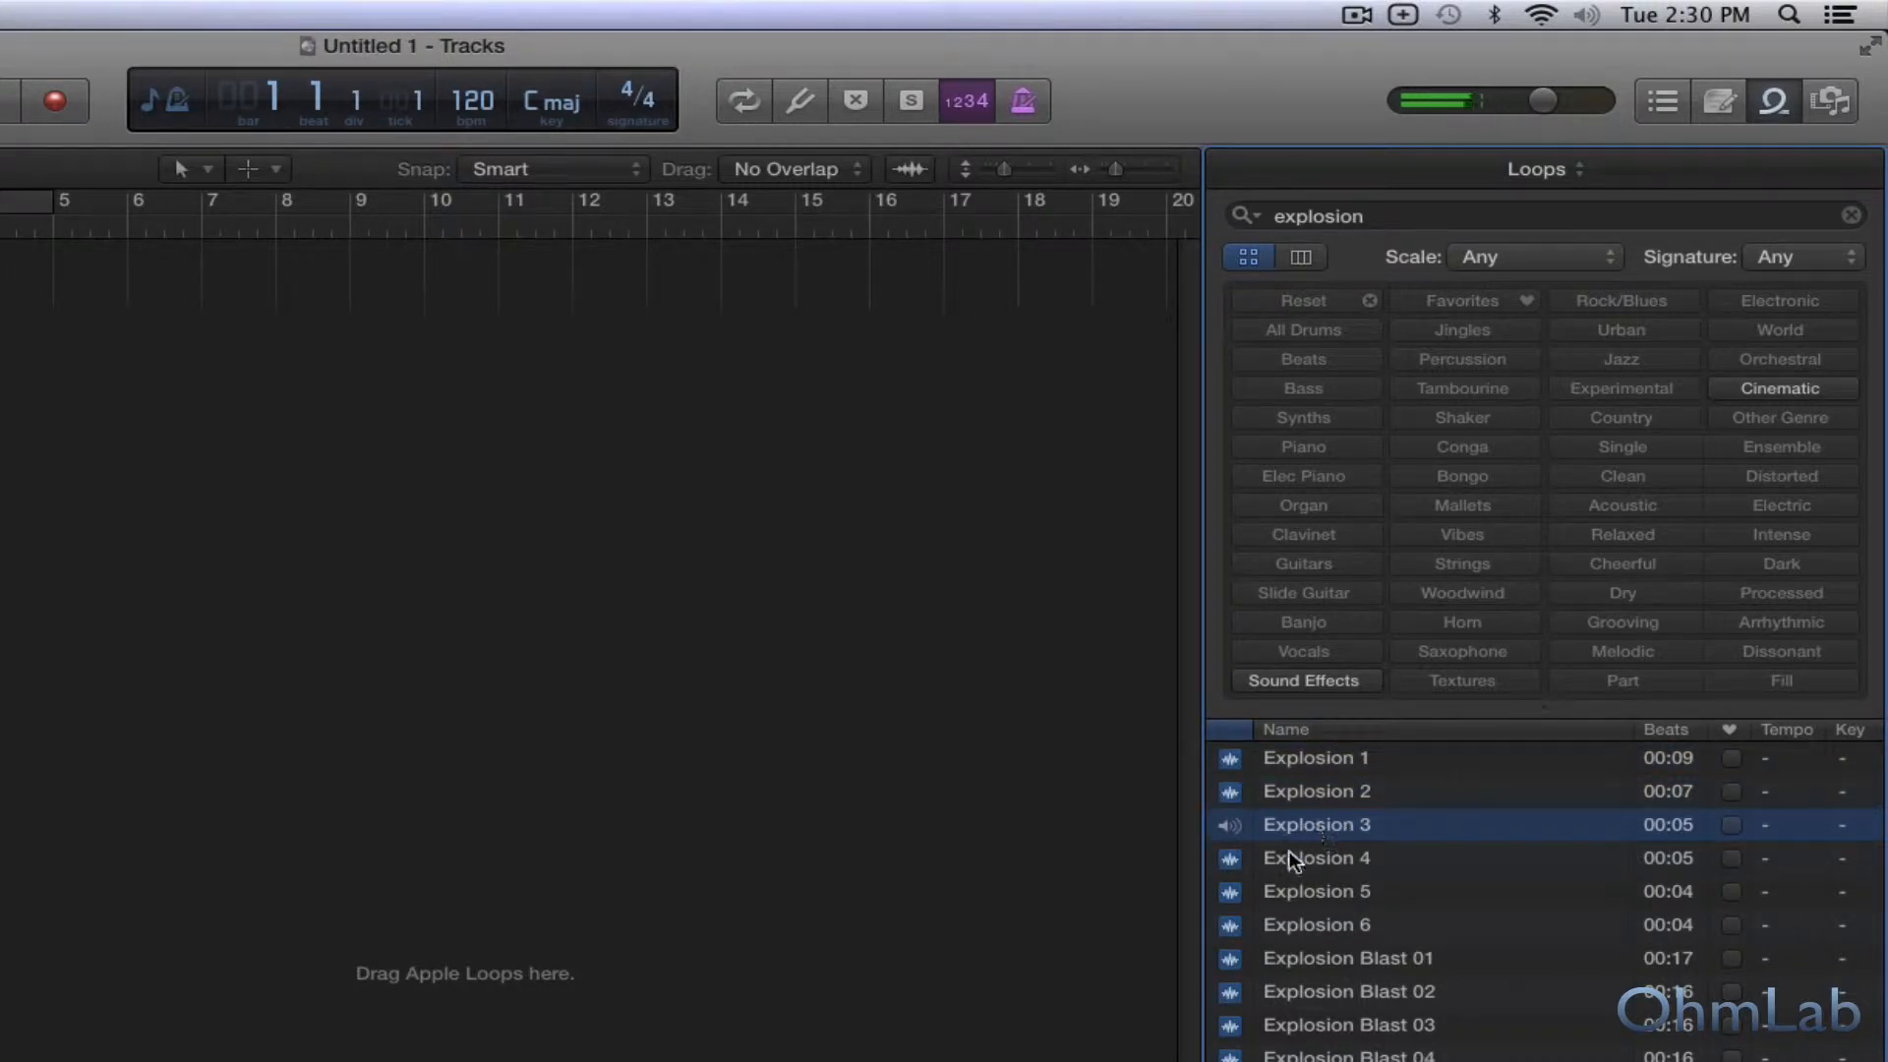
{"action": "left_click", "coordinate": [1289, 861]}
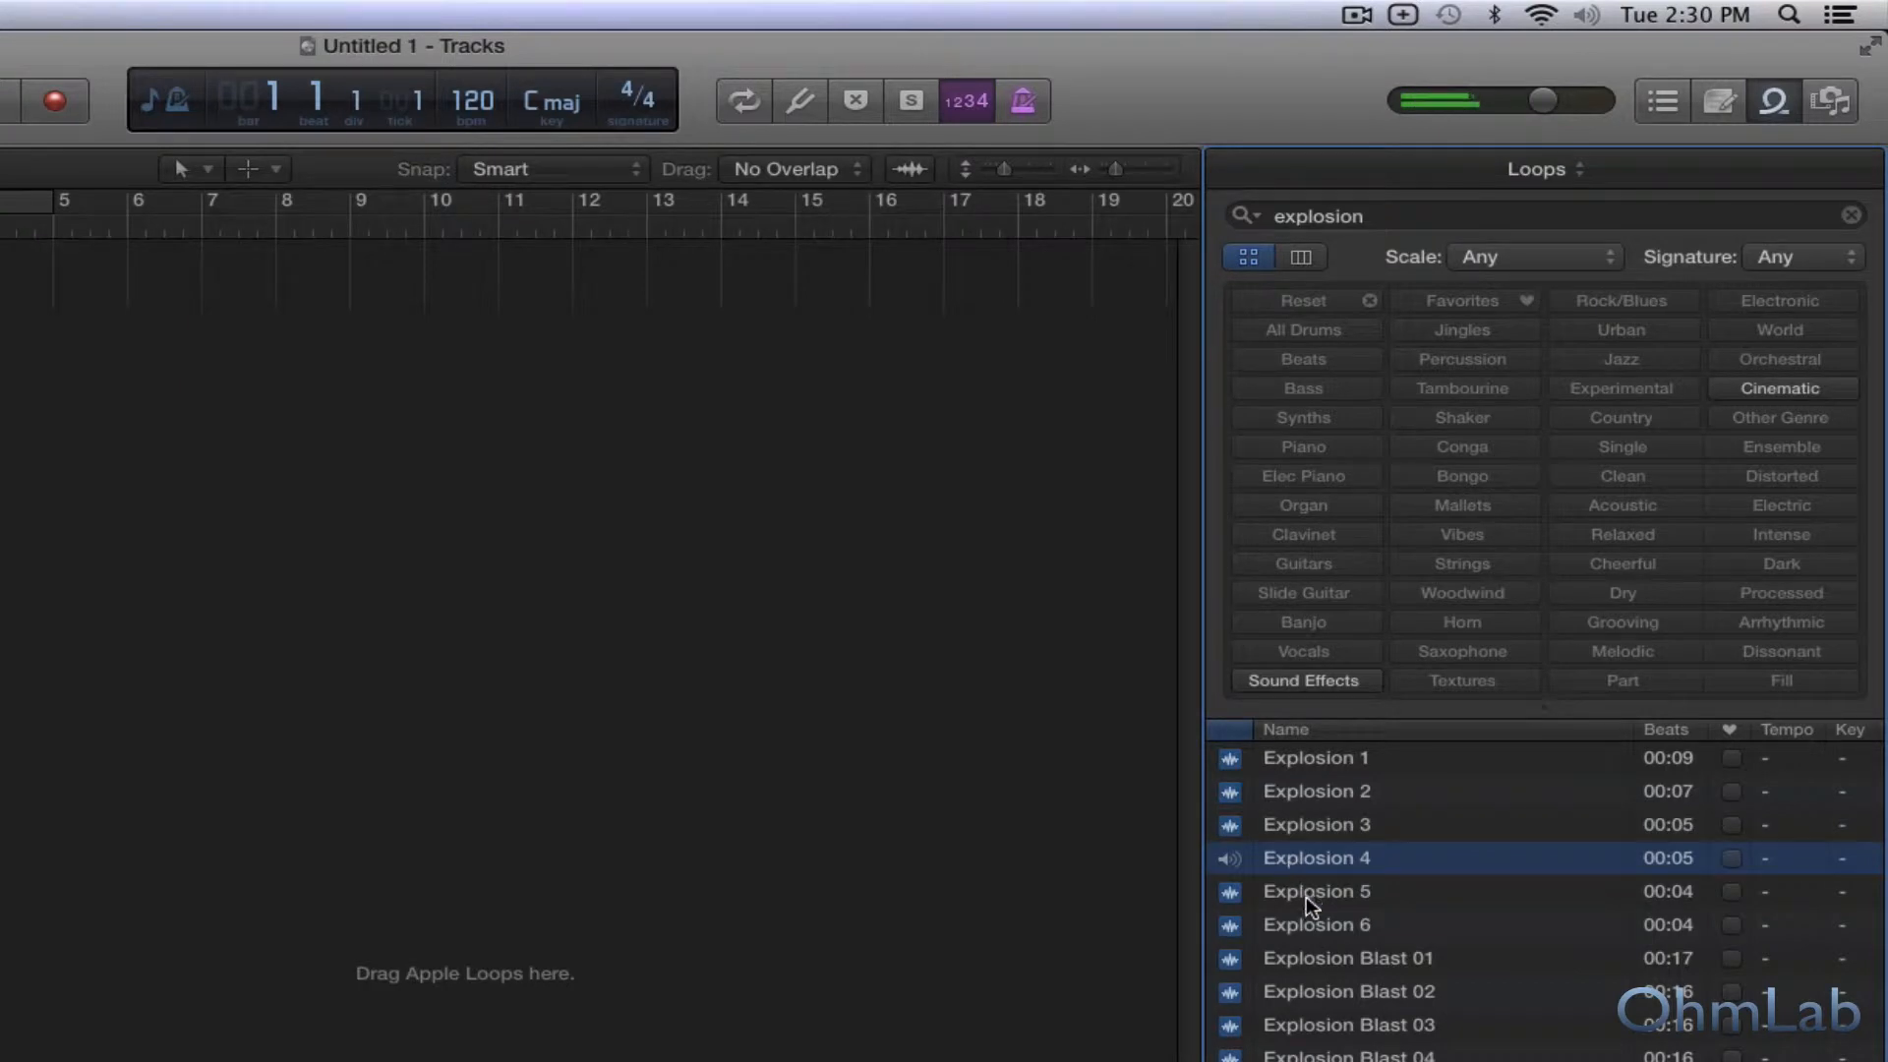
{"action": "left_click", "coordinate": [1306, 897]}
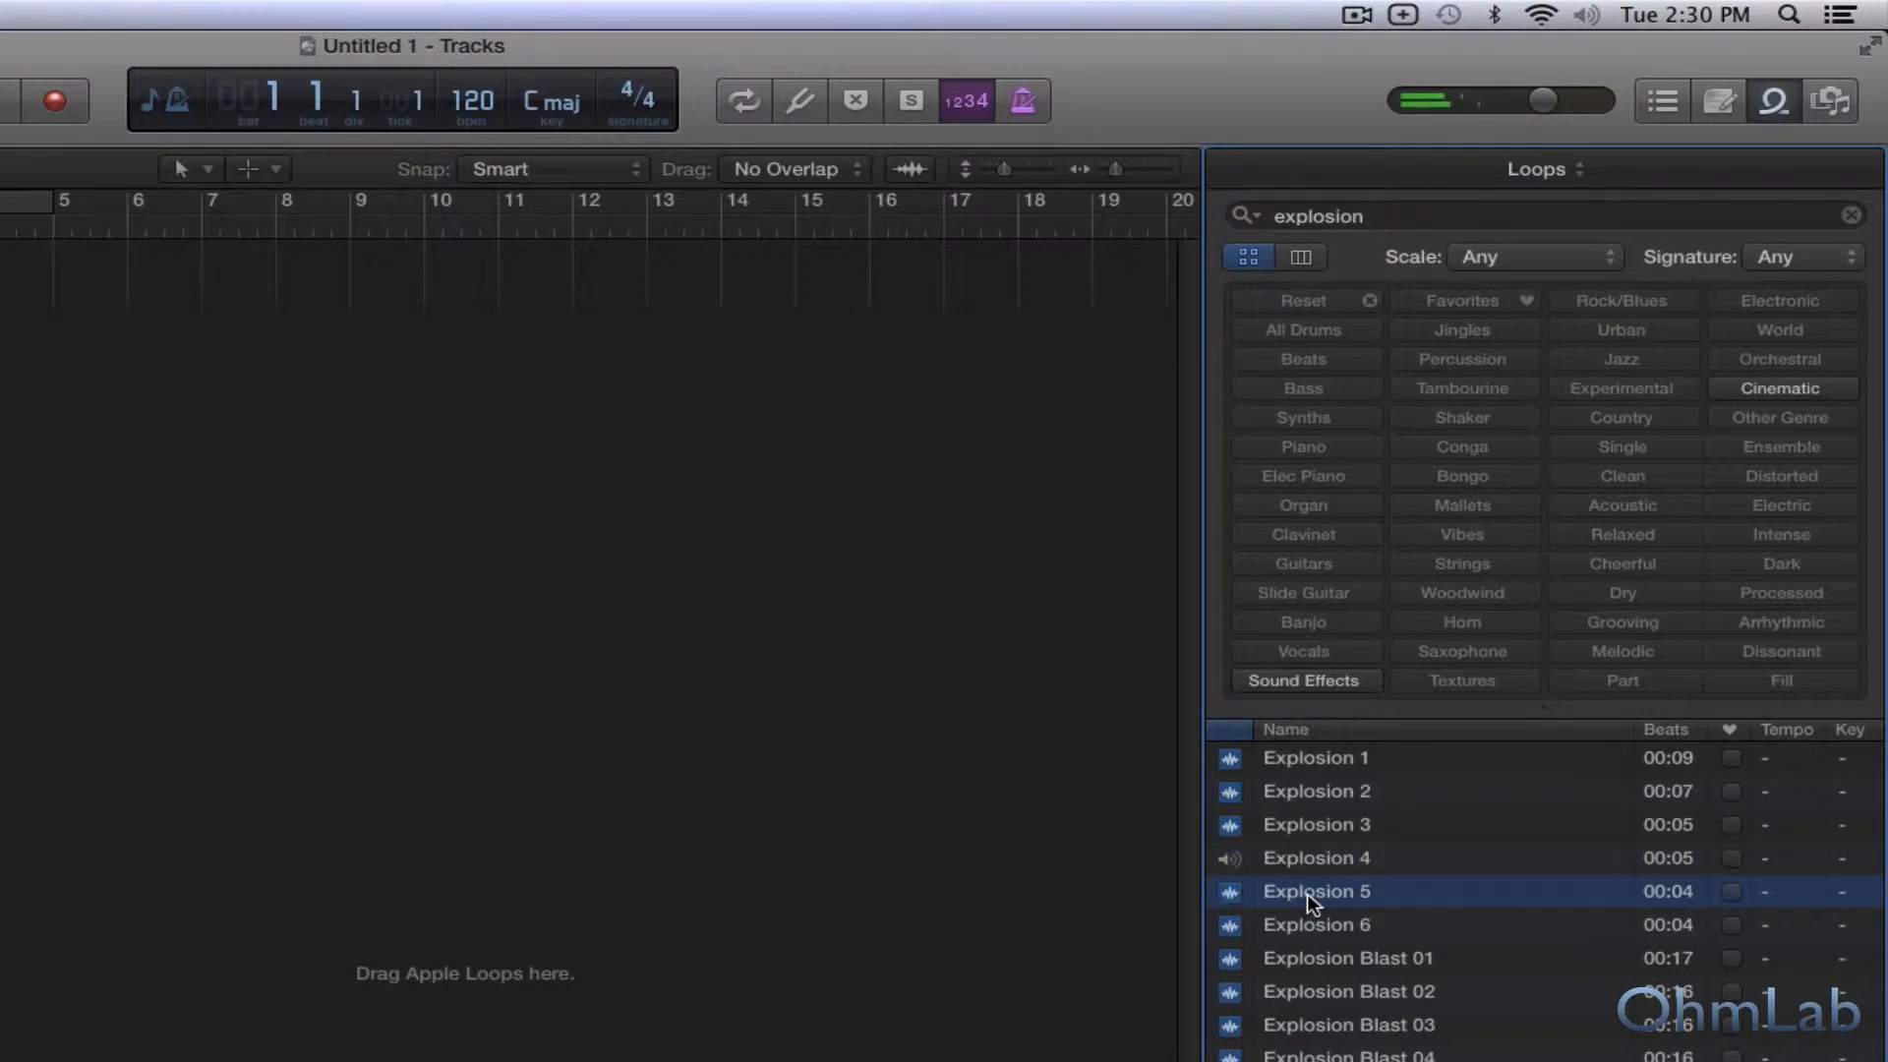
Place the Explosion 3 loop on a new track at bar 1, converting its sample rate to the project's, and delete the empty Audio 1 track.
{"action": "left_click", "coordinate": [1293, 829]}
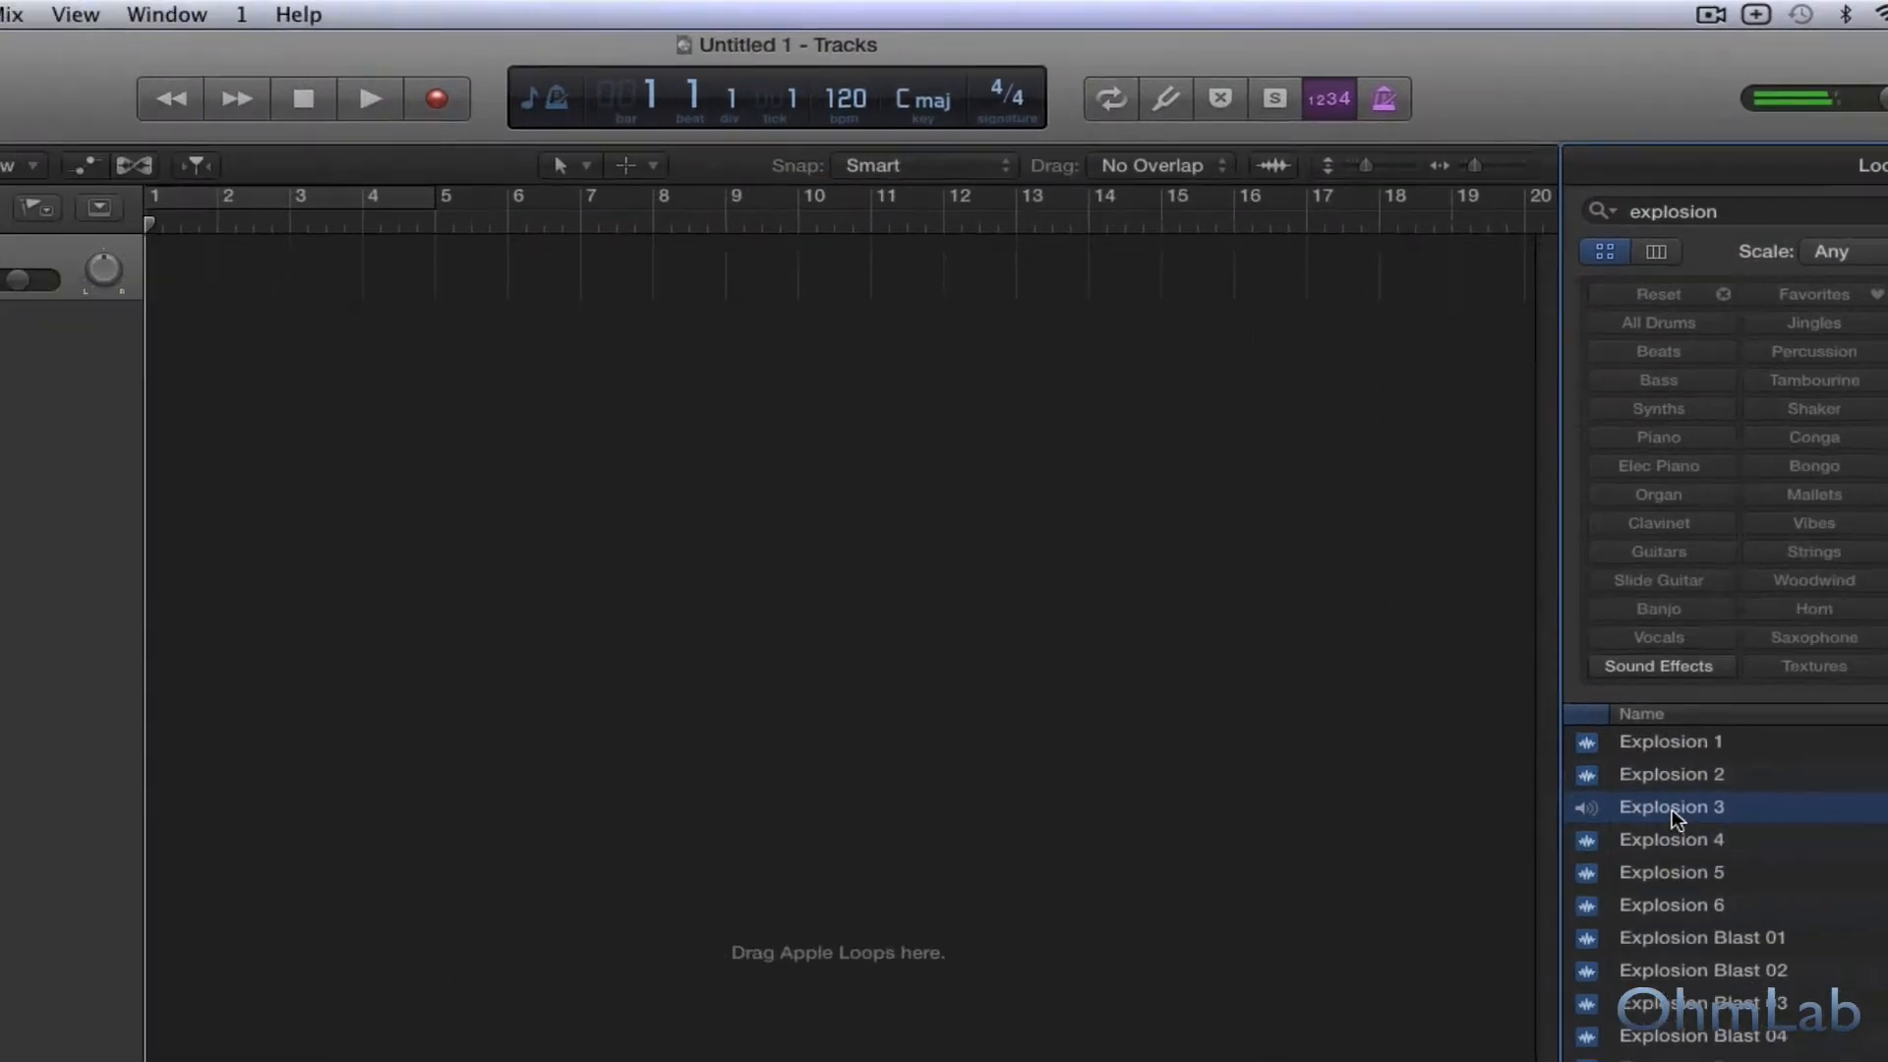
{"action": "left_click_drag", "start_coordinate": [1292, 829], "coordinate": [25, 431]}
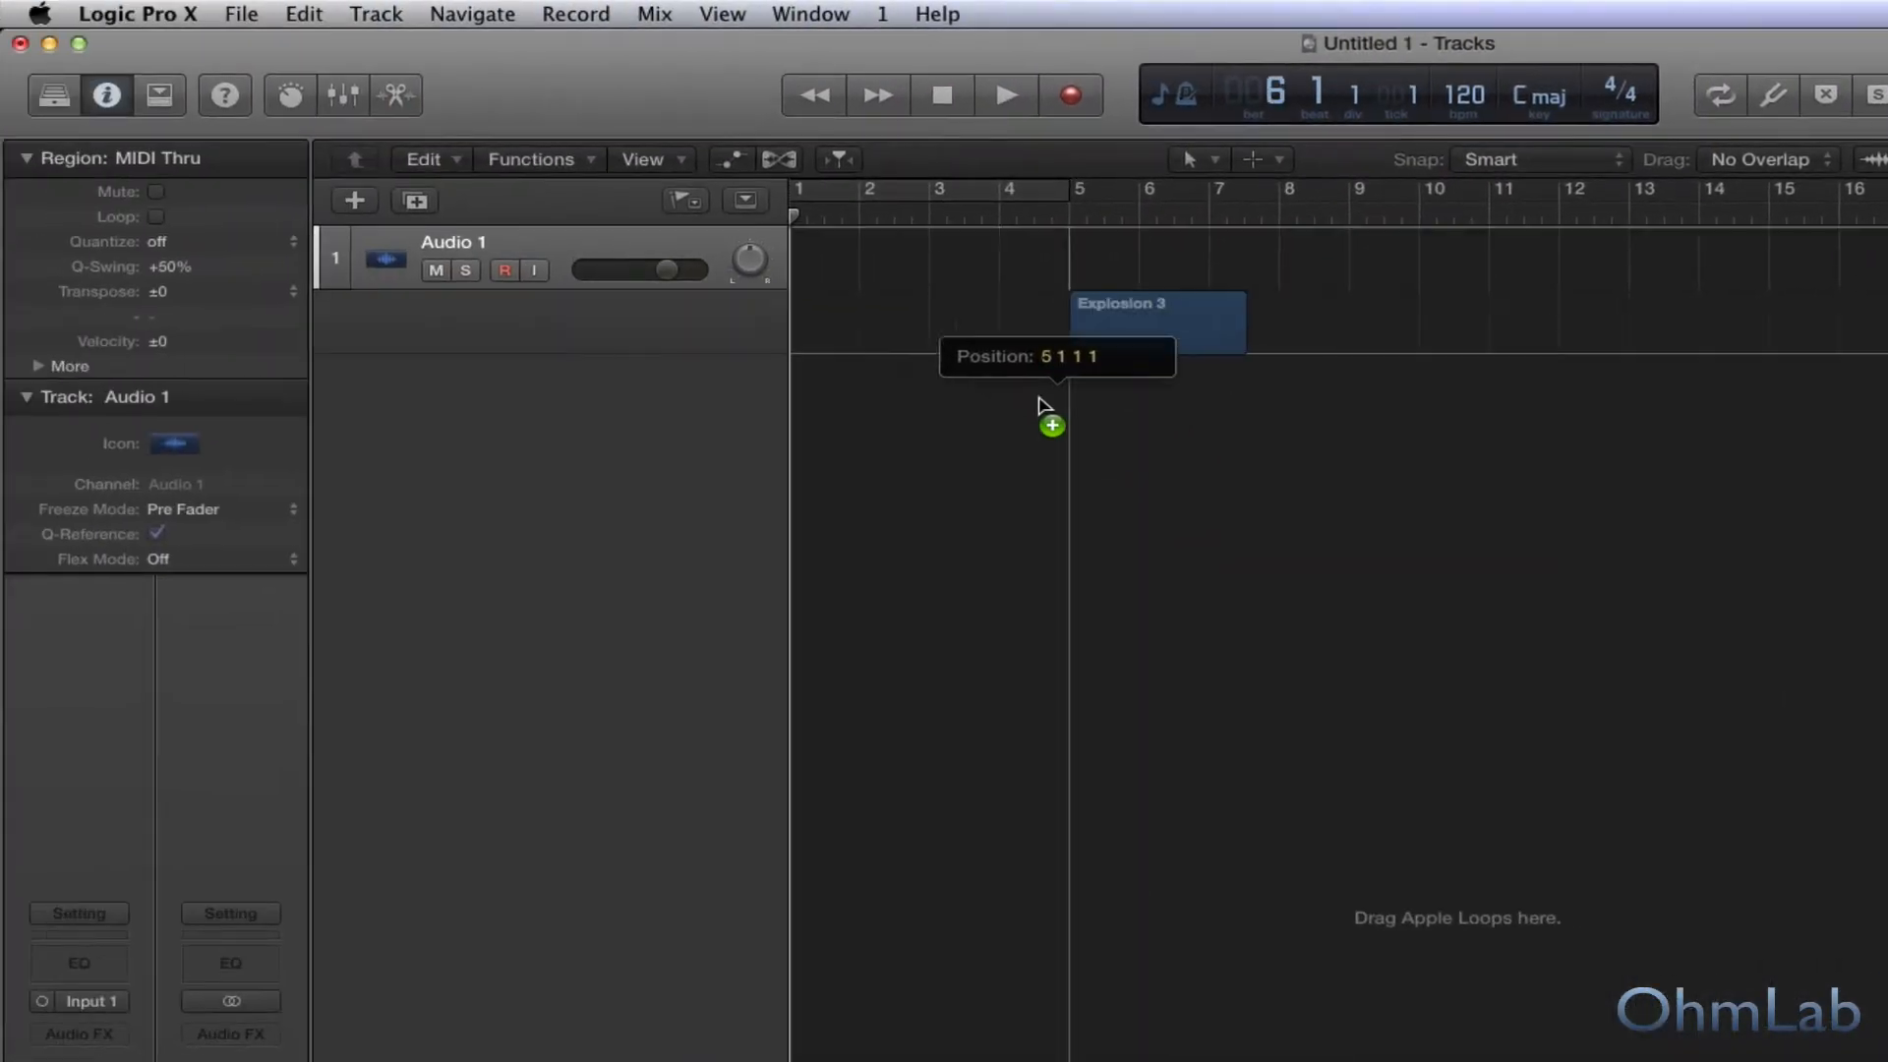
{"action": "left_click_drag", "start_coordinate": [1045, 406], "coordinate": [839, 354]}
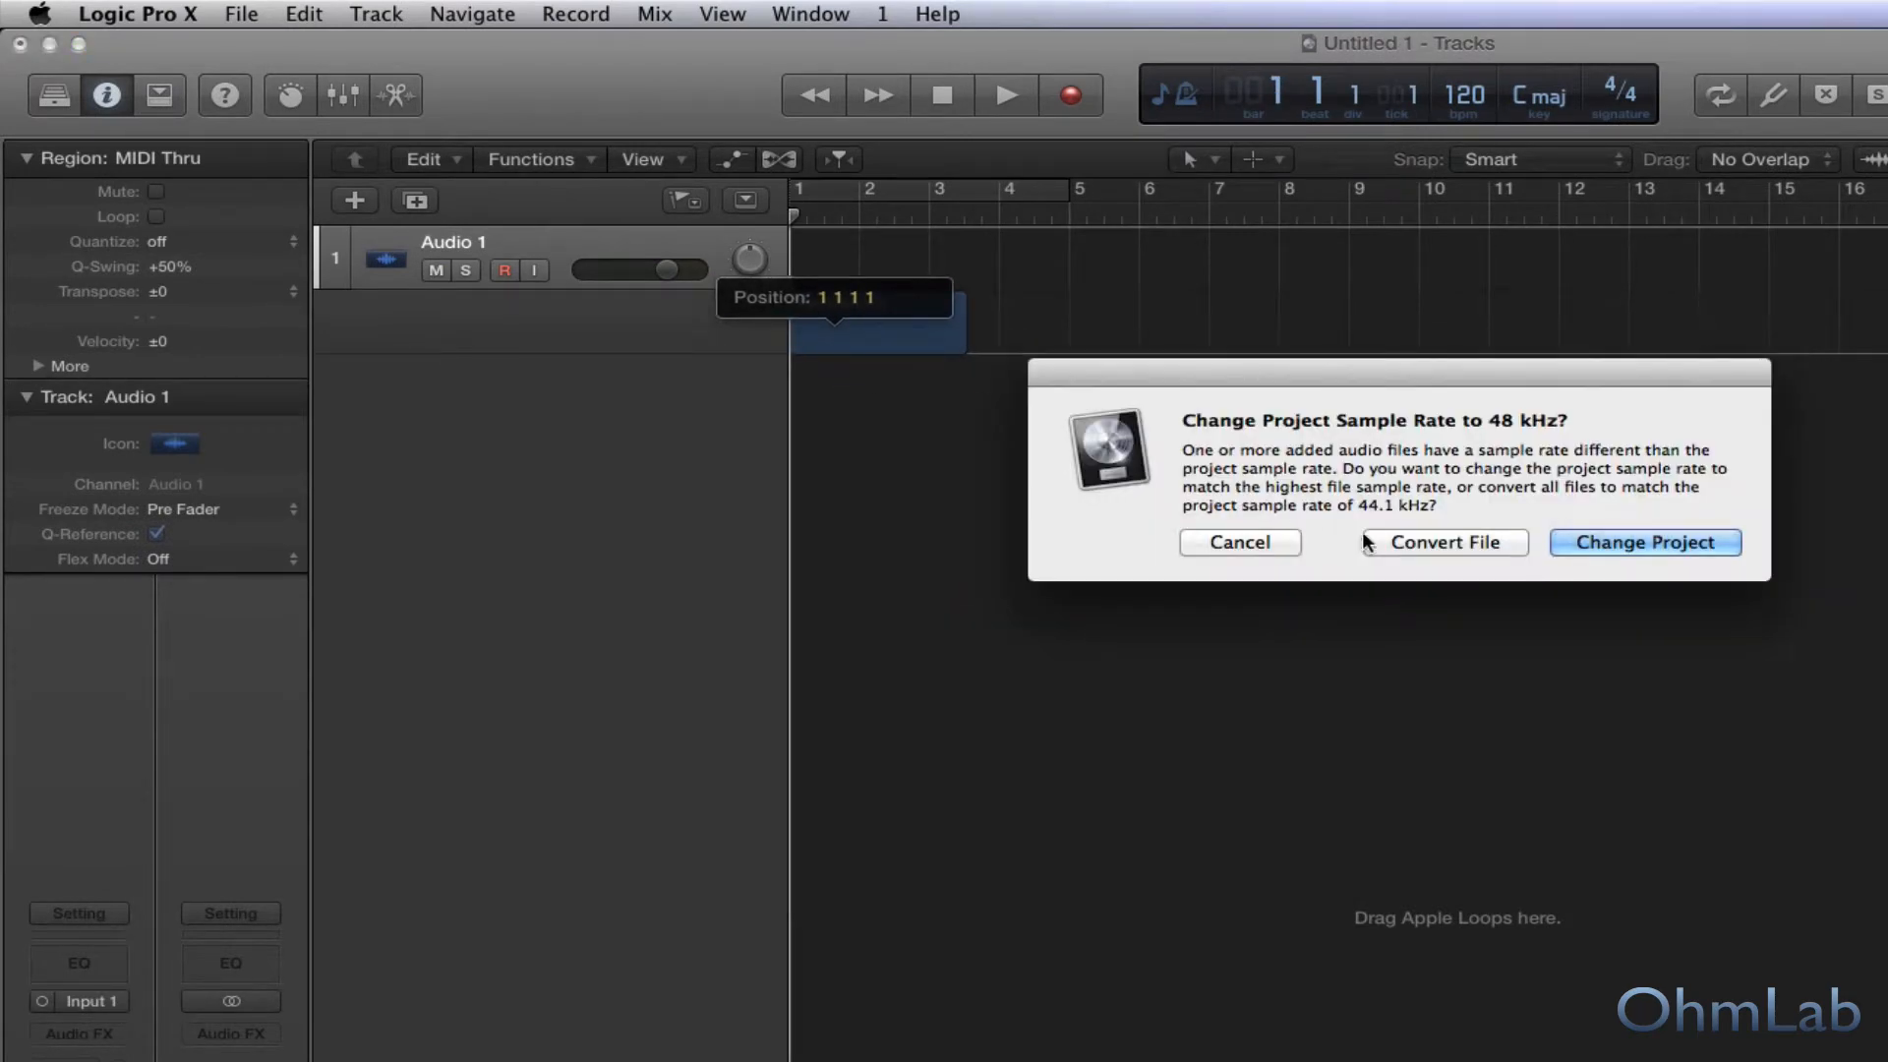
{"action": "left_click", "coordinate": [1367, 542]}
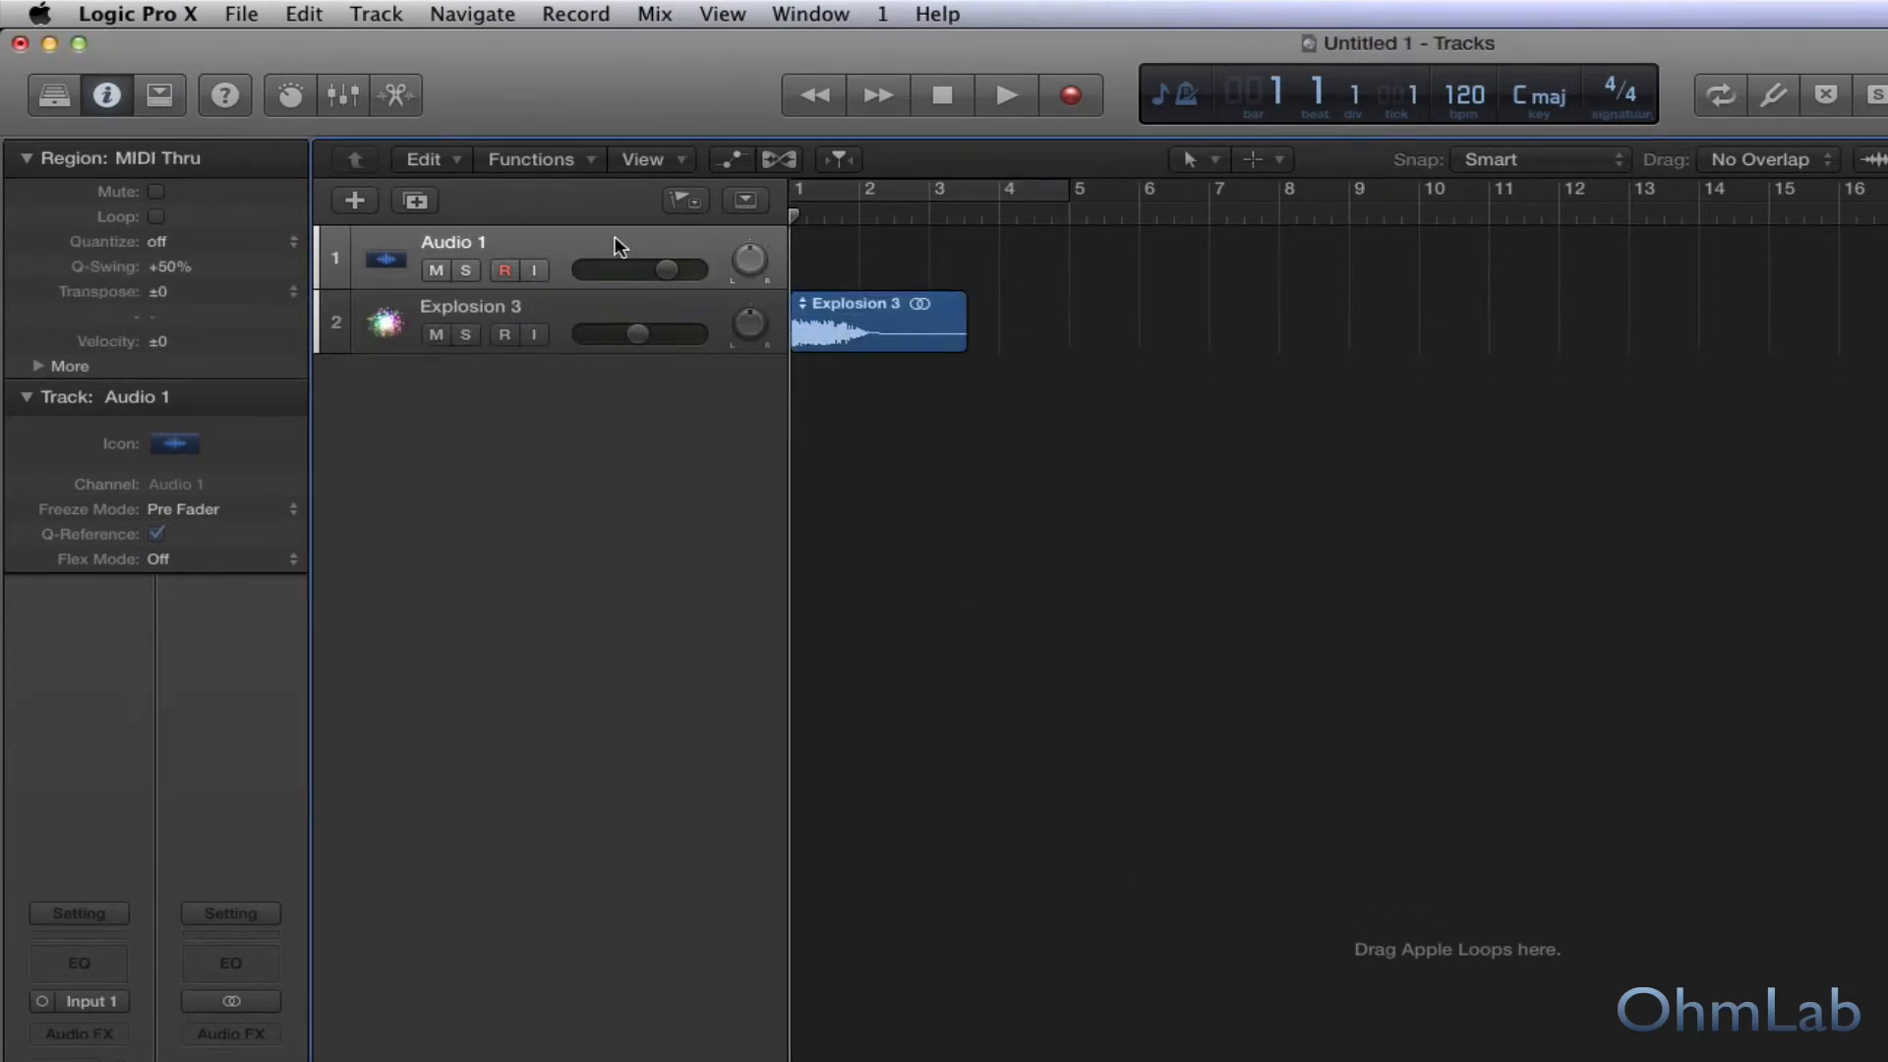
{"action": "key", "text": "super+BackSpace"}
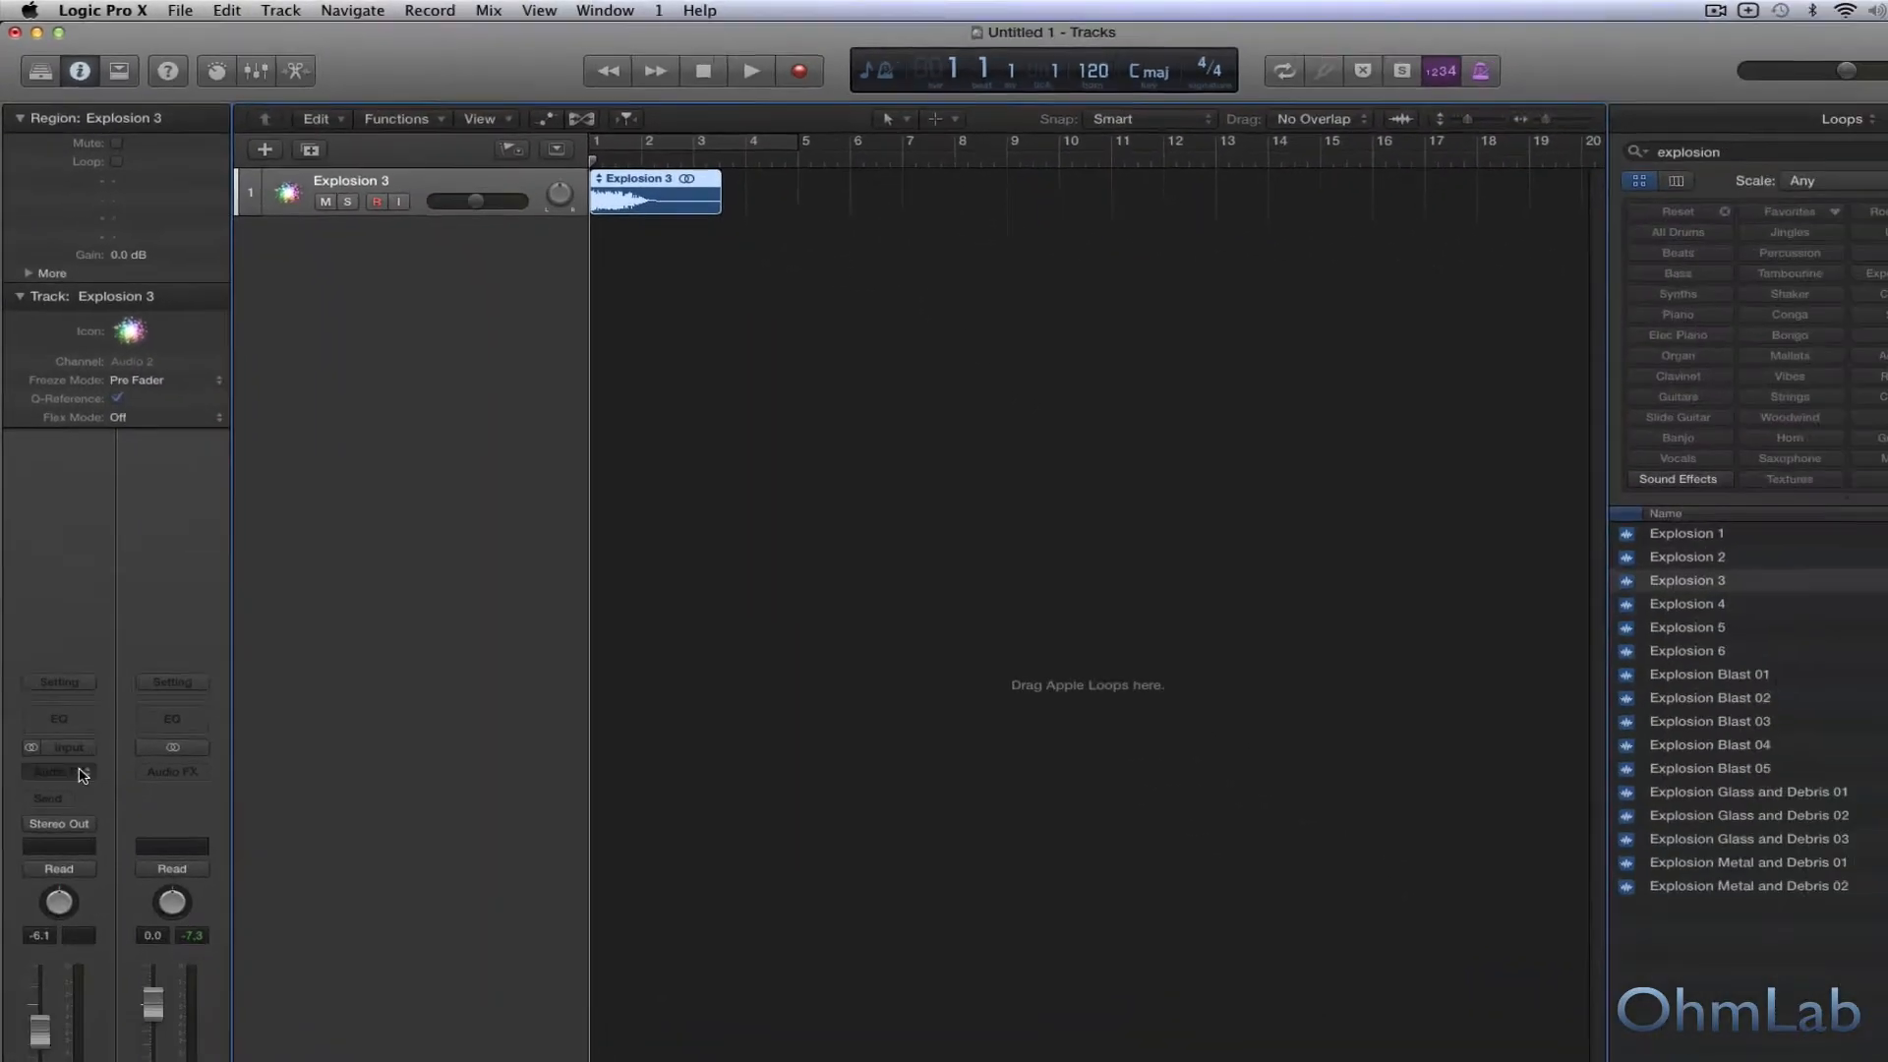
Insert the Space Designer reverb as an audio effect on the Explosion 3 track.
{"action": "left_click", "coordinate": [79, 1033]}
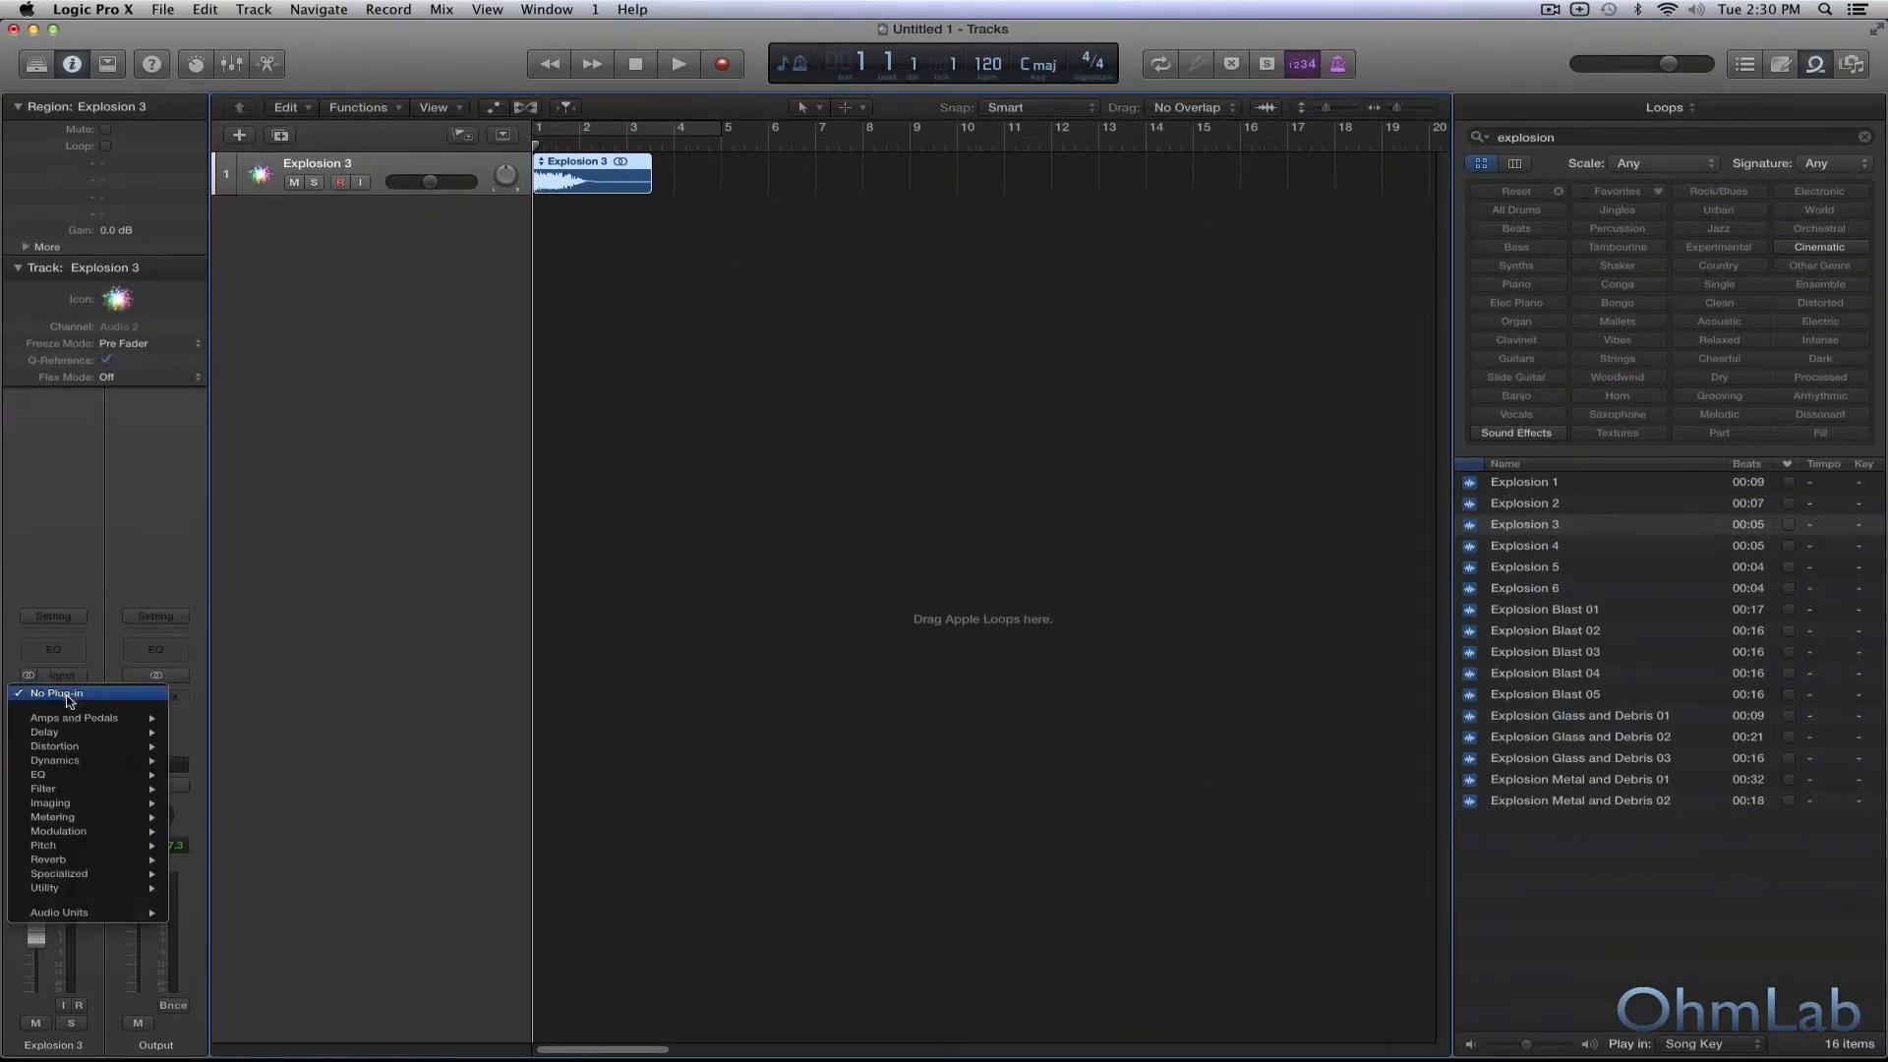
{"action": "mouse_move", "coordinate": [122, 880]}
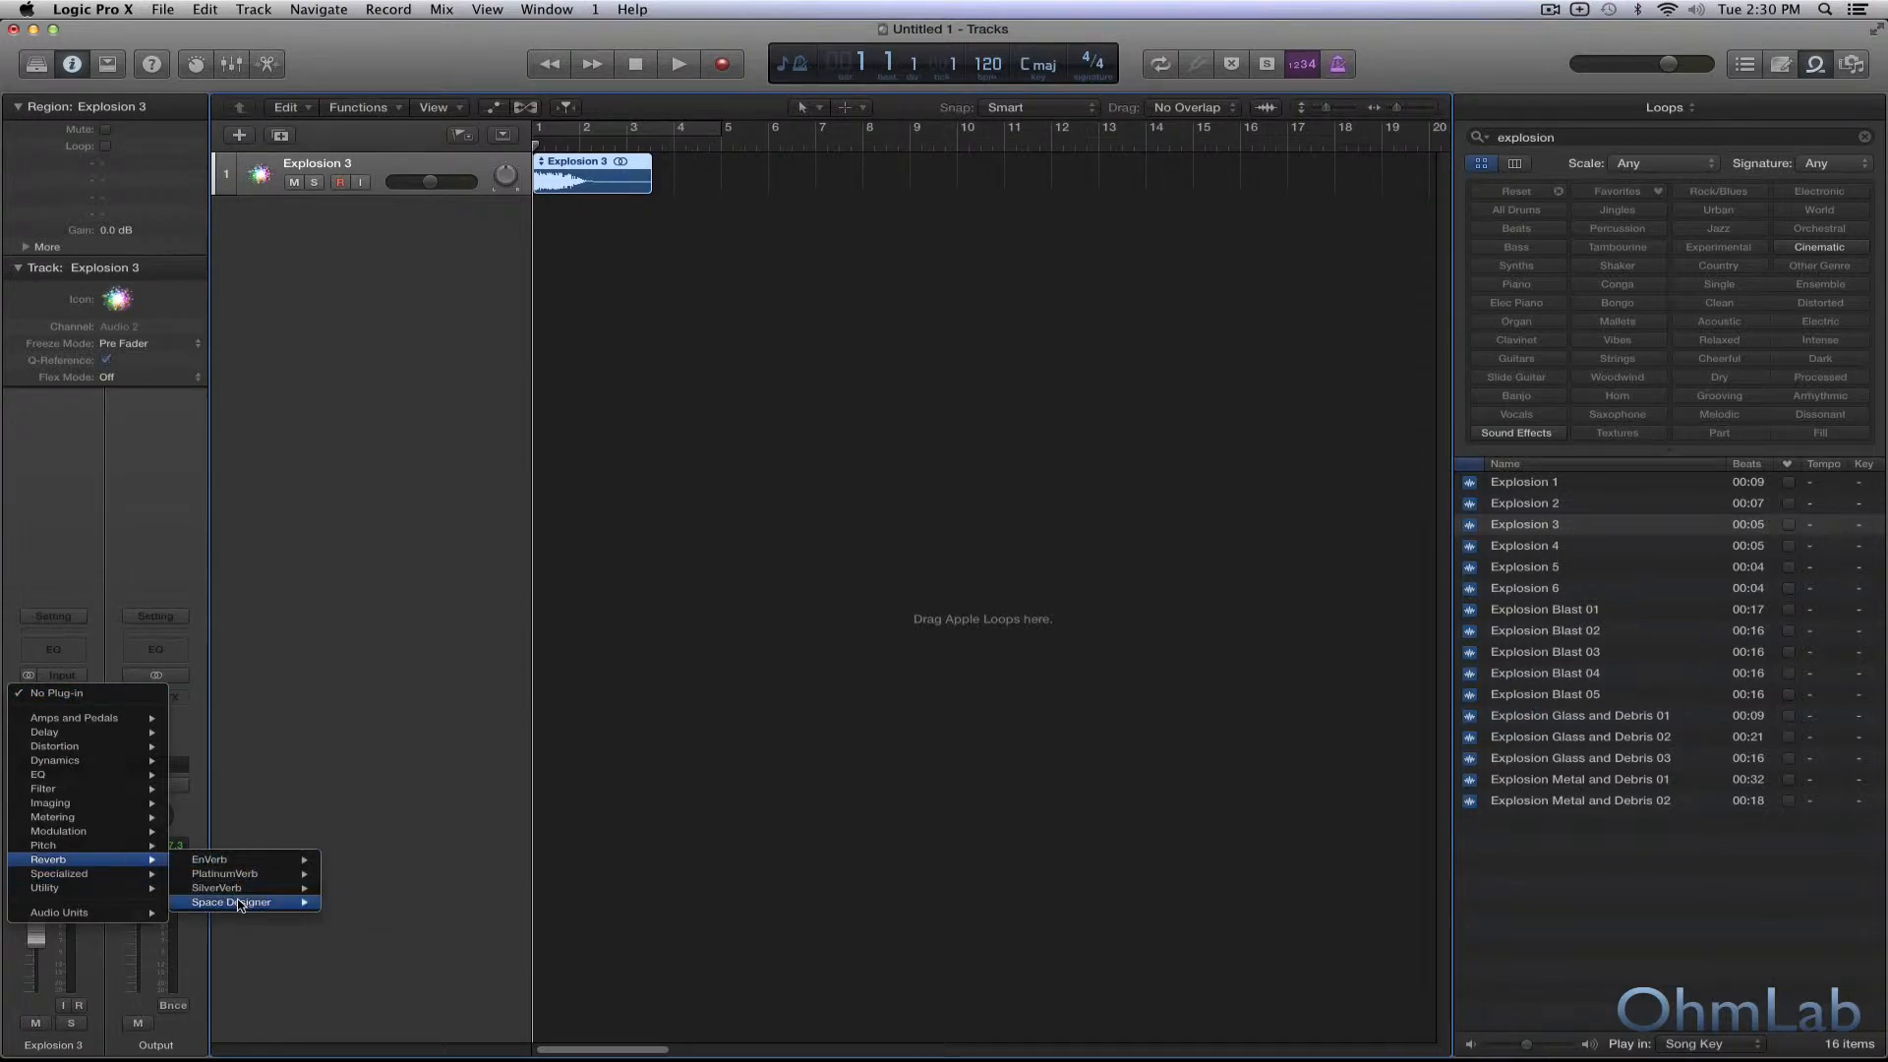
{"action": "mouse_move", "coordinate": [239, 903]}
{"action": "left_click", "coordinate": [360, 902]}
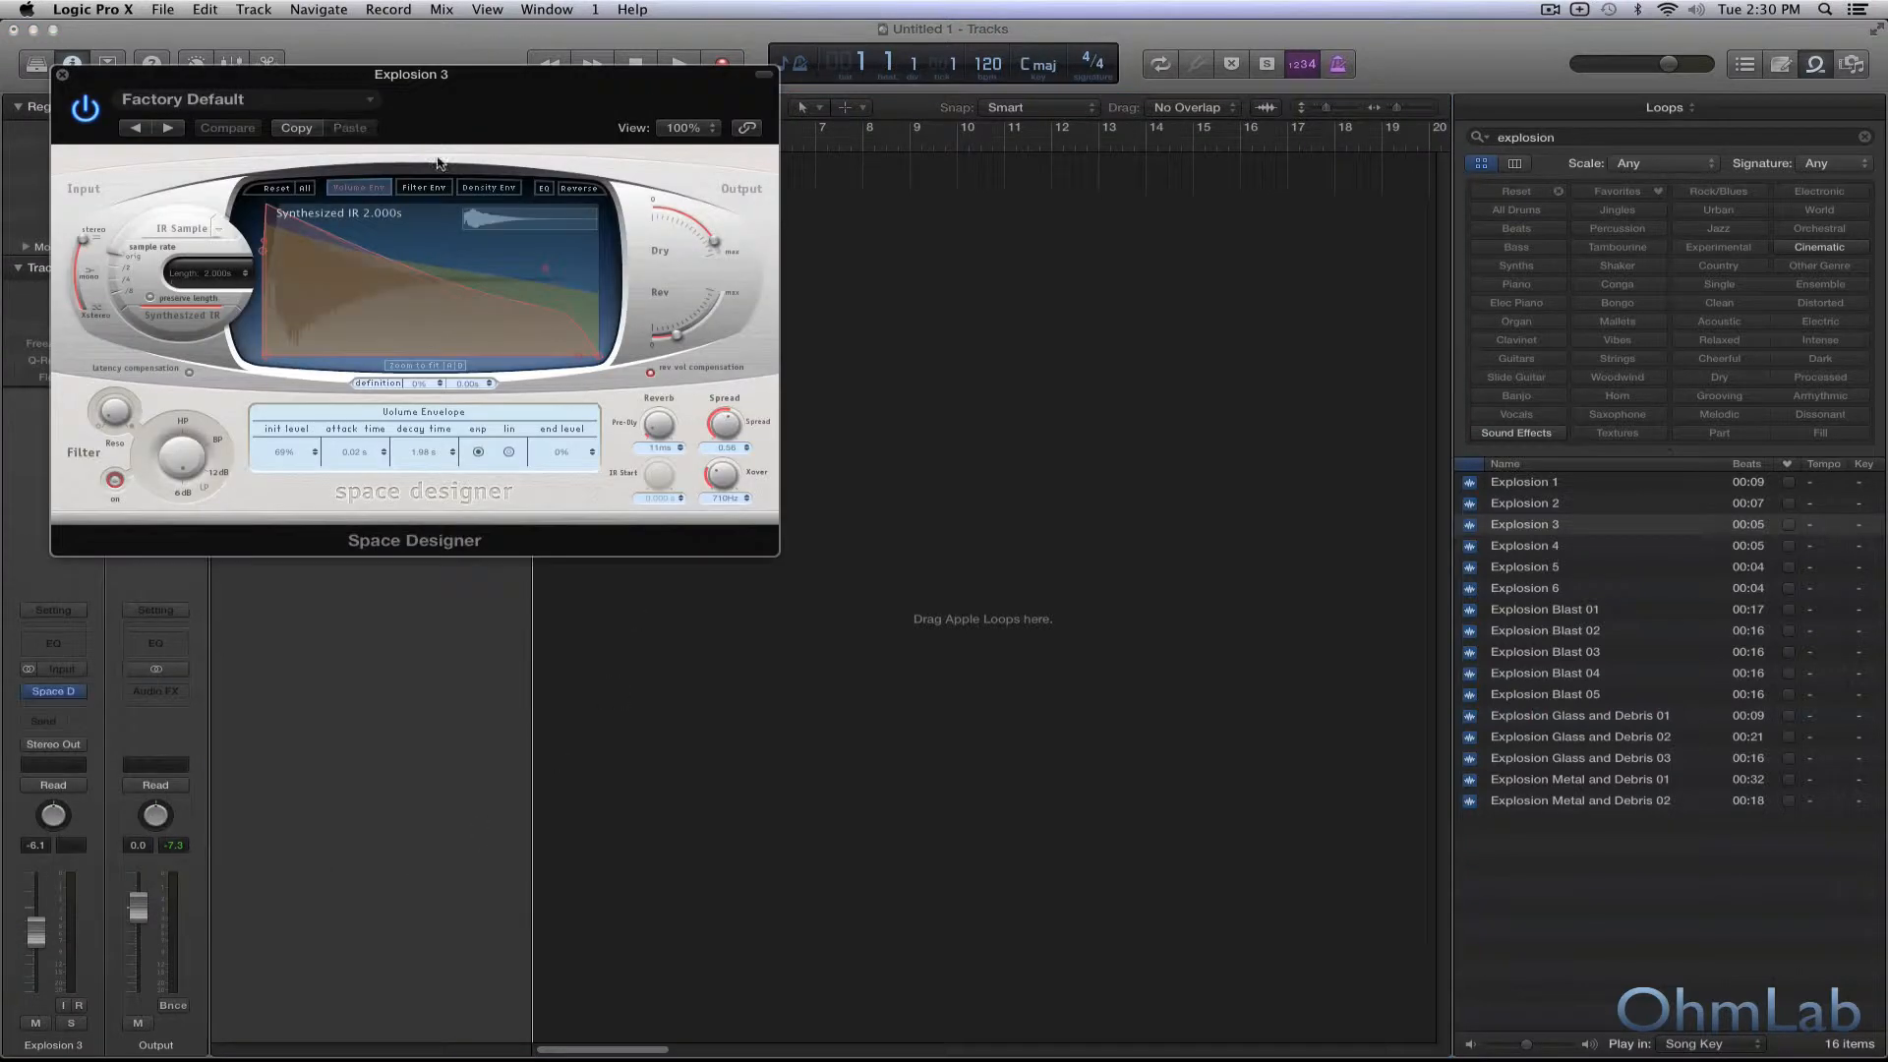
Load Space Designer's Large Spaces hall preset 14.8s Stairs Mid Level and raise the reverb output level close to maximum.
{"action": "left_click", "coordinate": [244, 101]}
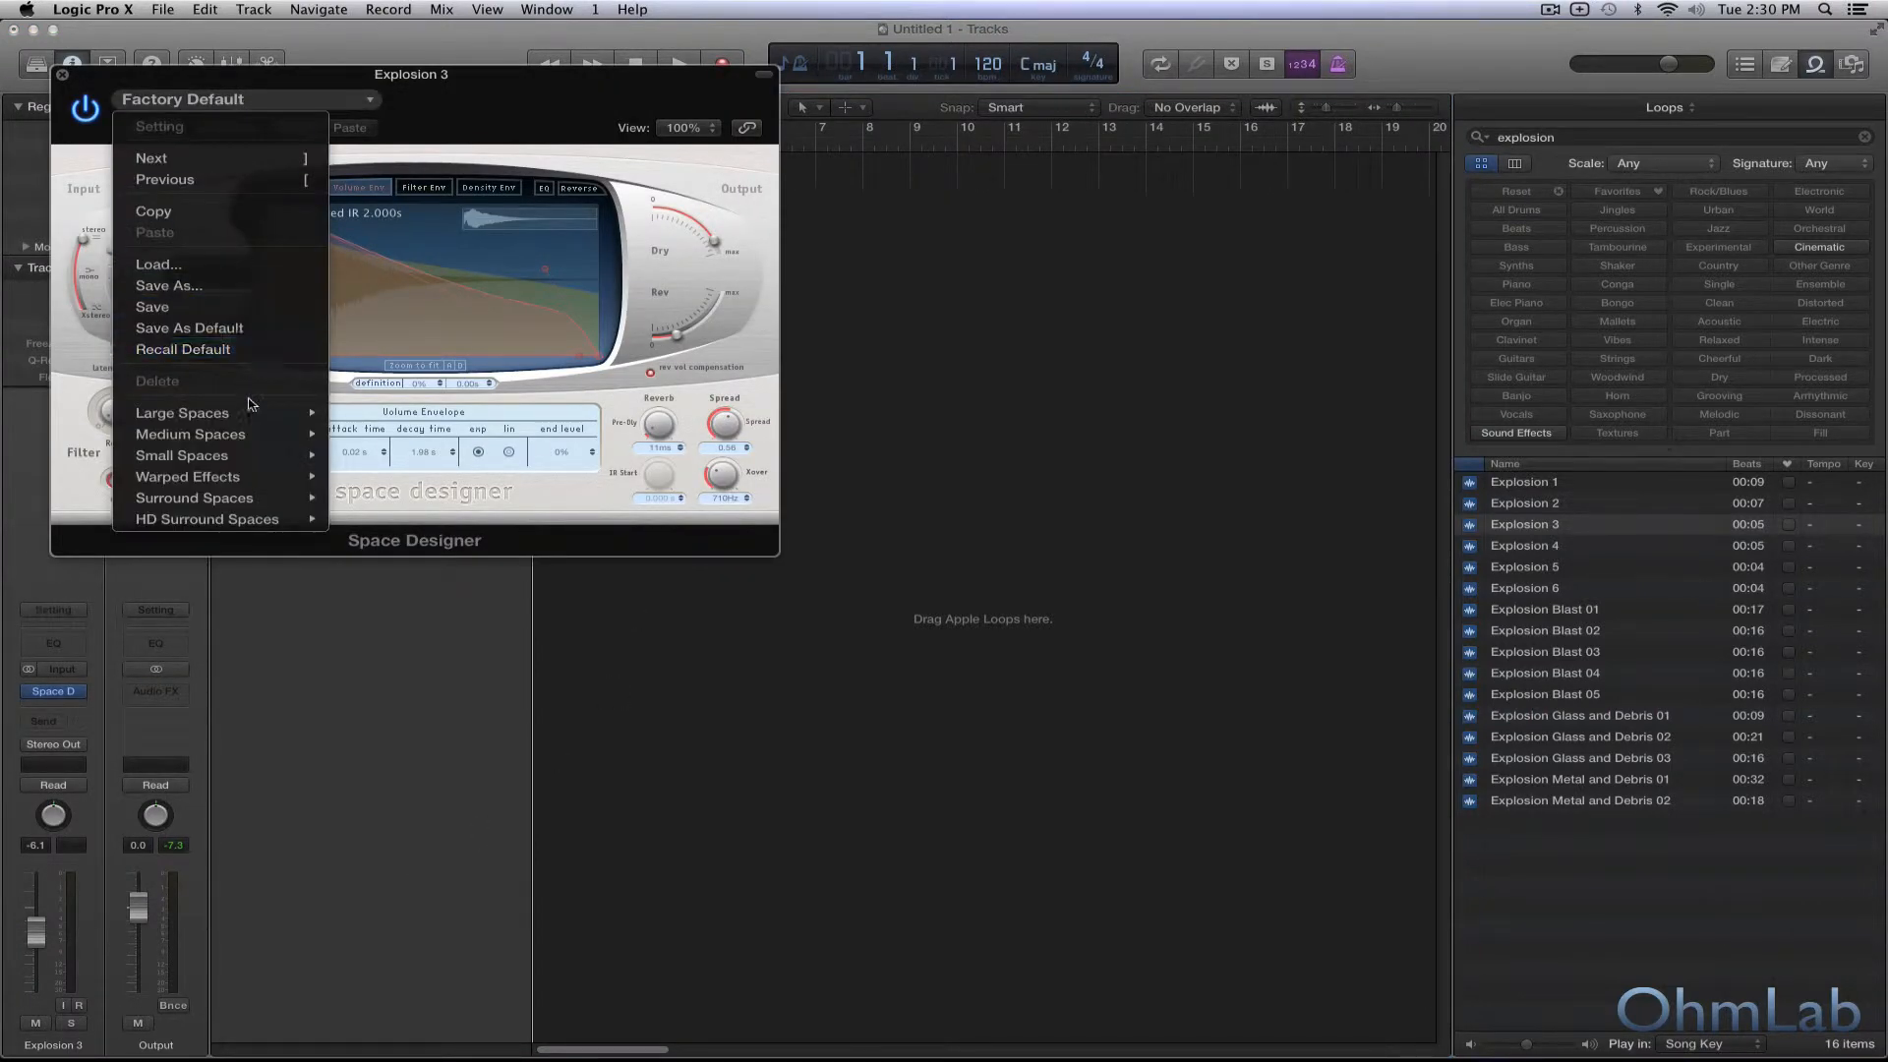
{"action": "mouse_move", "coordinate": [251, 411]}
{"action": "mouse_move", "coordinate": [374, 434]}
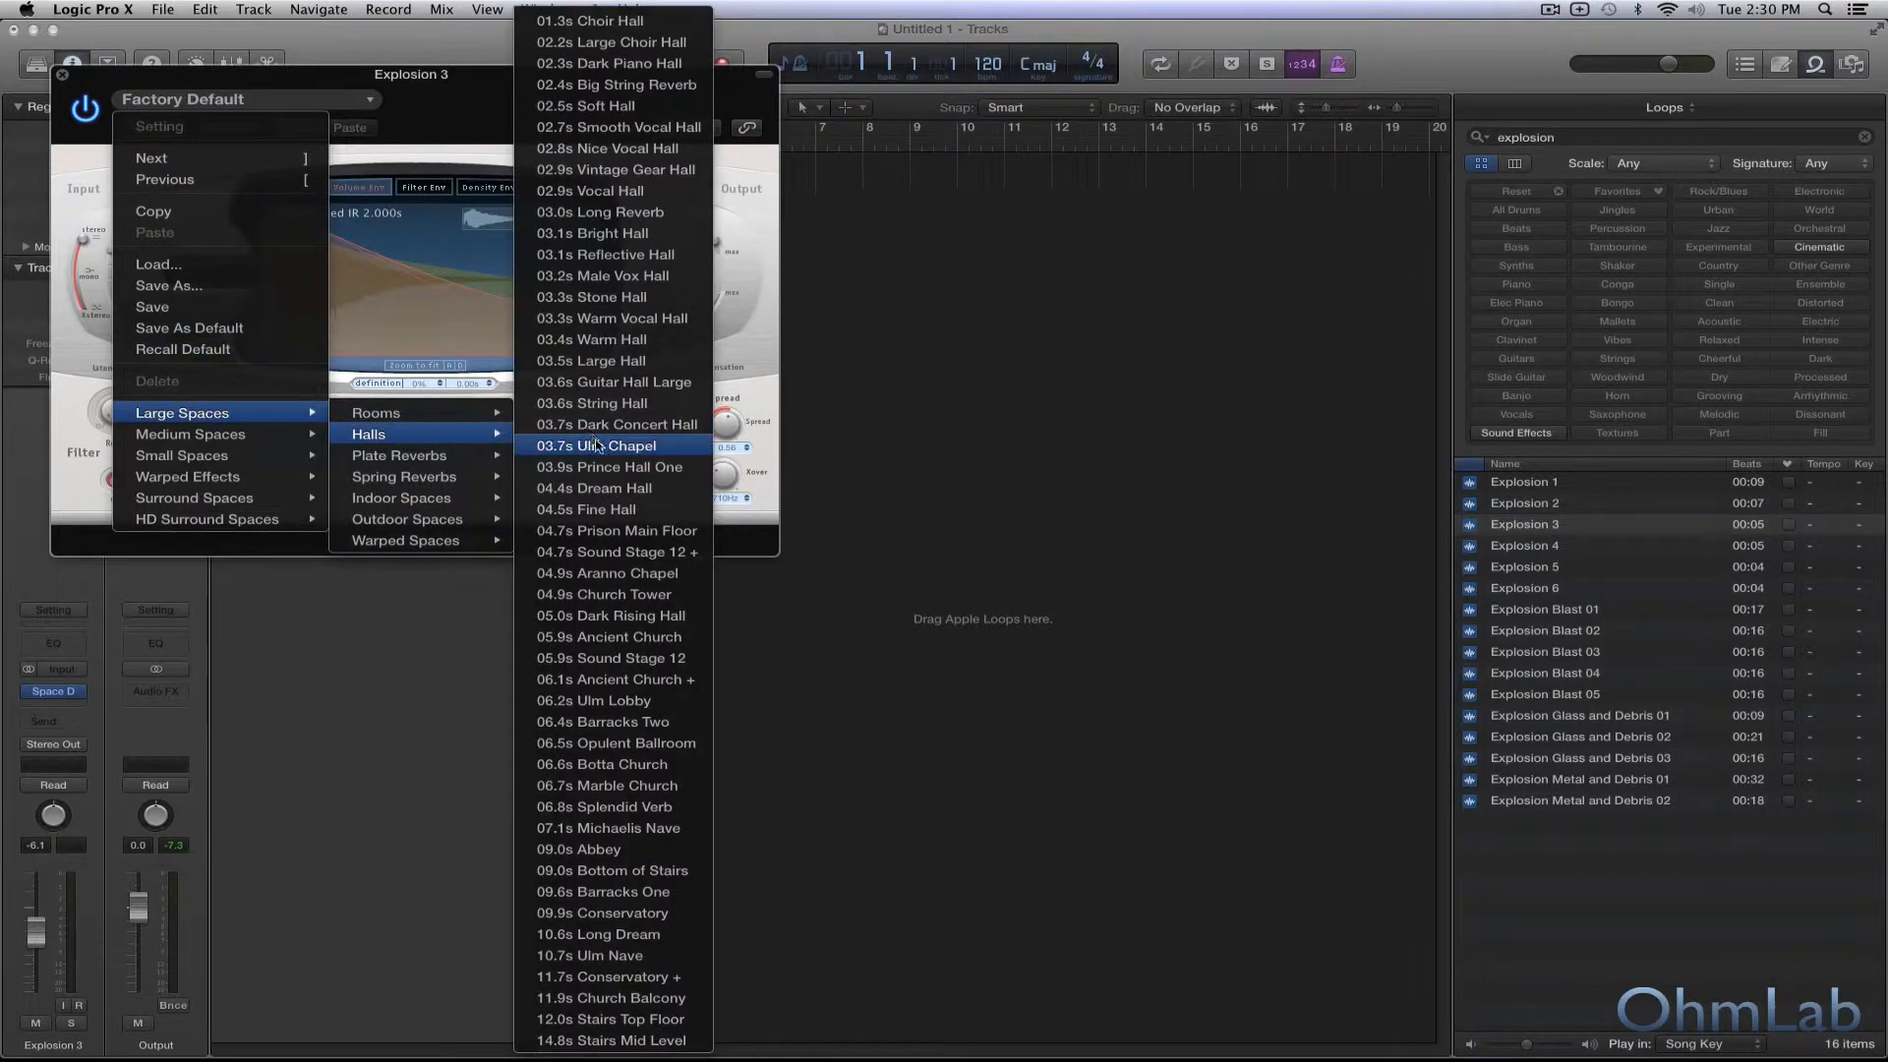
{"action": "left_click", "coordinate": [609, 1040]}
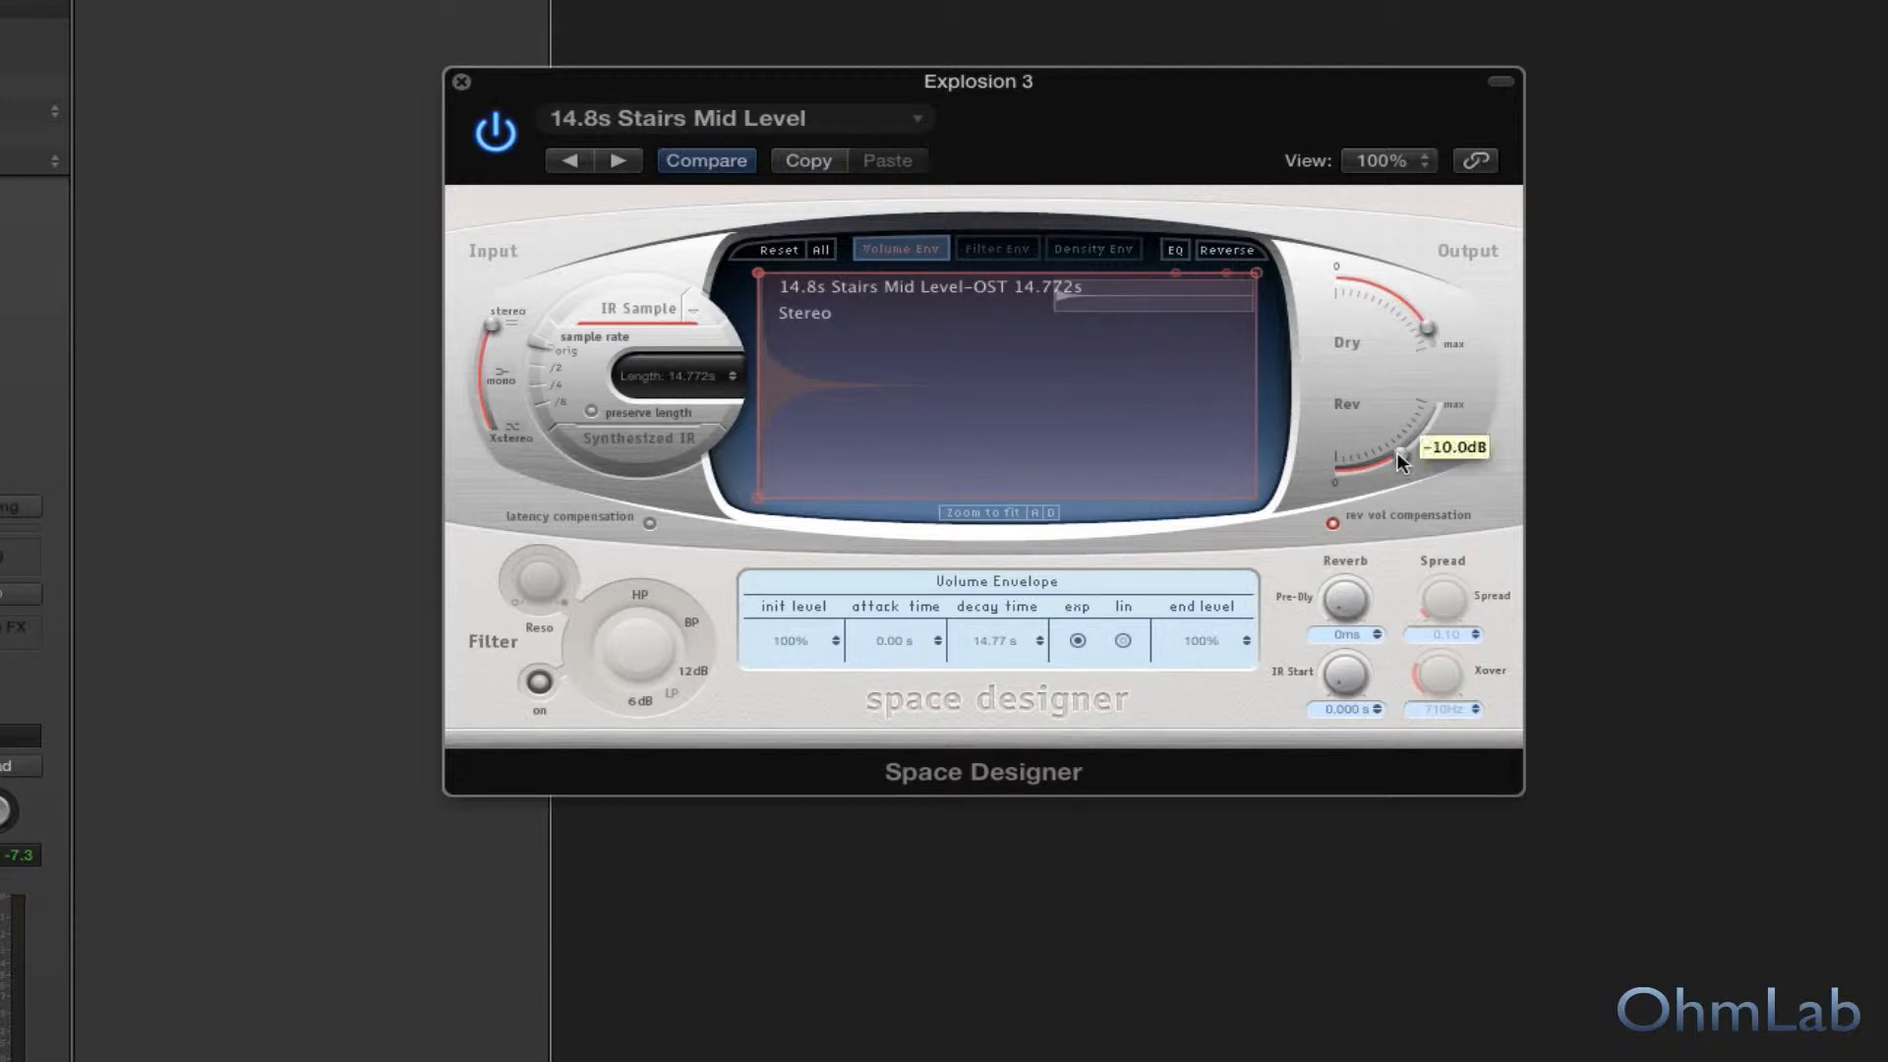
{"action": "left_click_drag", "start_coordinate": [1396, 452], "coordinate": [1407, 299]}
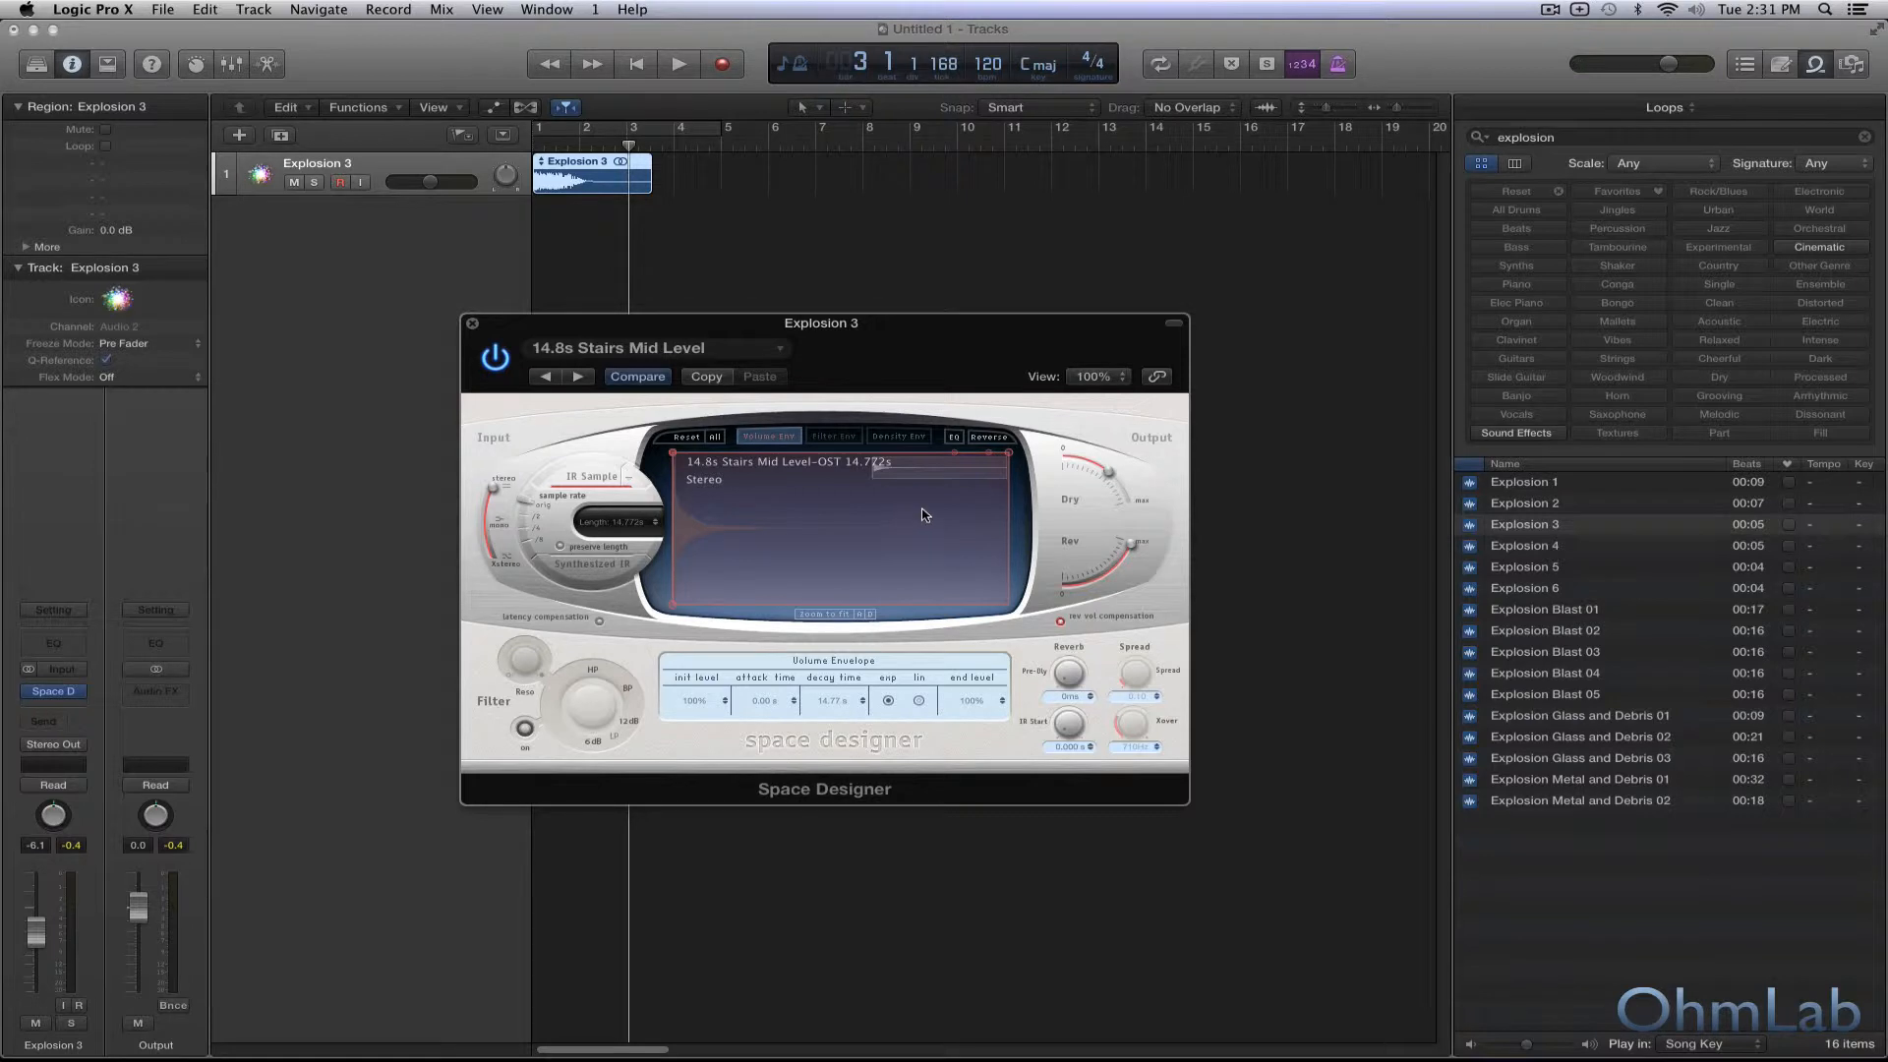
{"action": "left_click", "coordinate": [473, 324]}
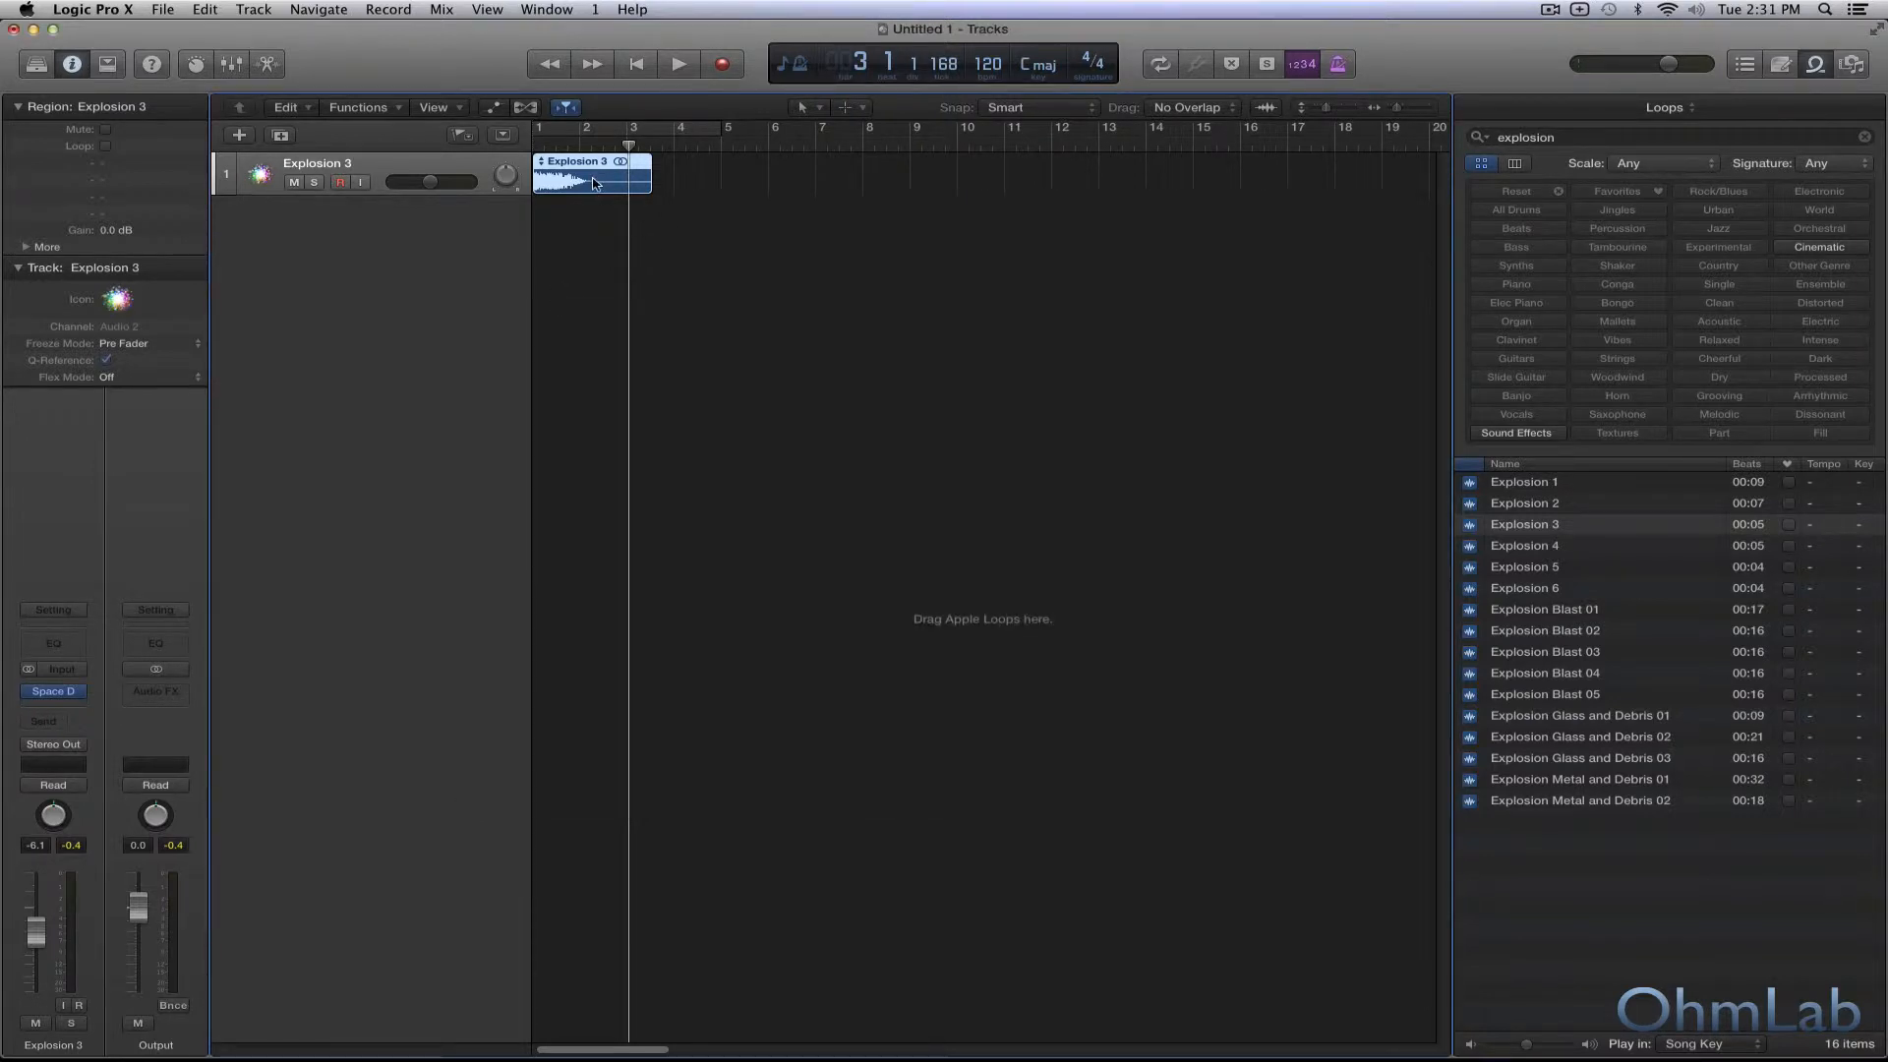
Bounce the Explosion 3 region in place to a new track, leaving the source and including the audio tail in the file and region.
{"action": "right_click", "coordinate": [602, 183]}
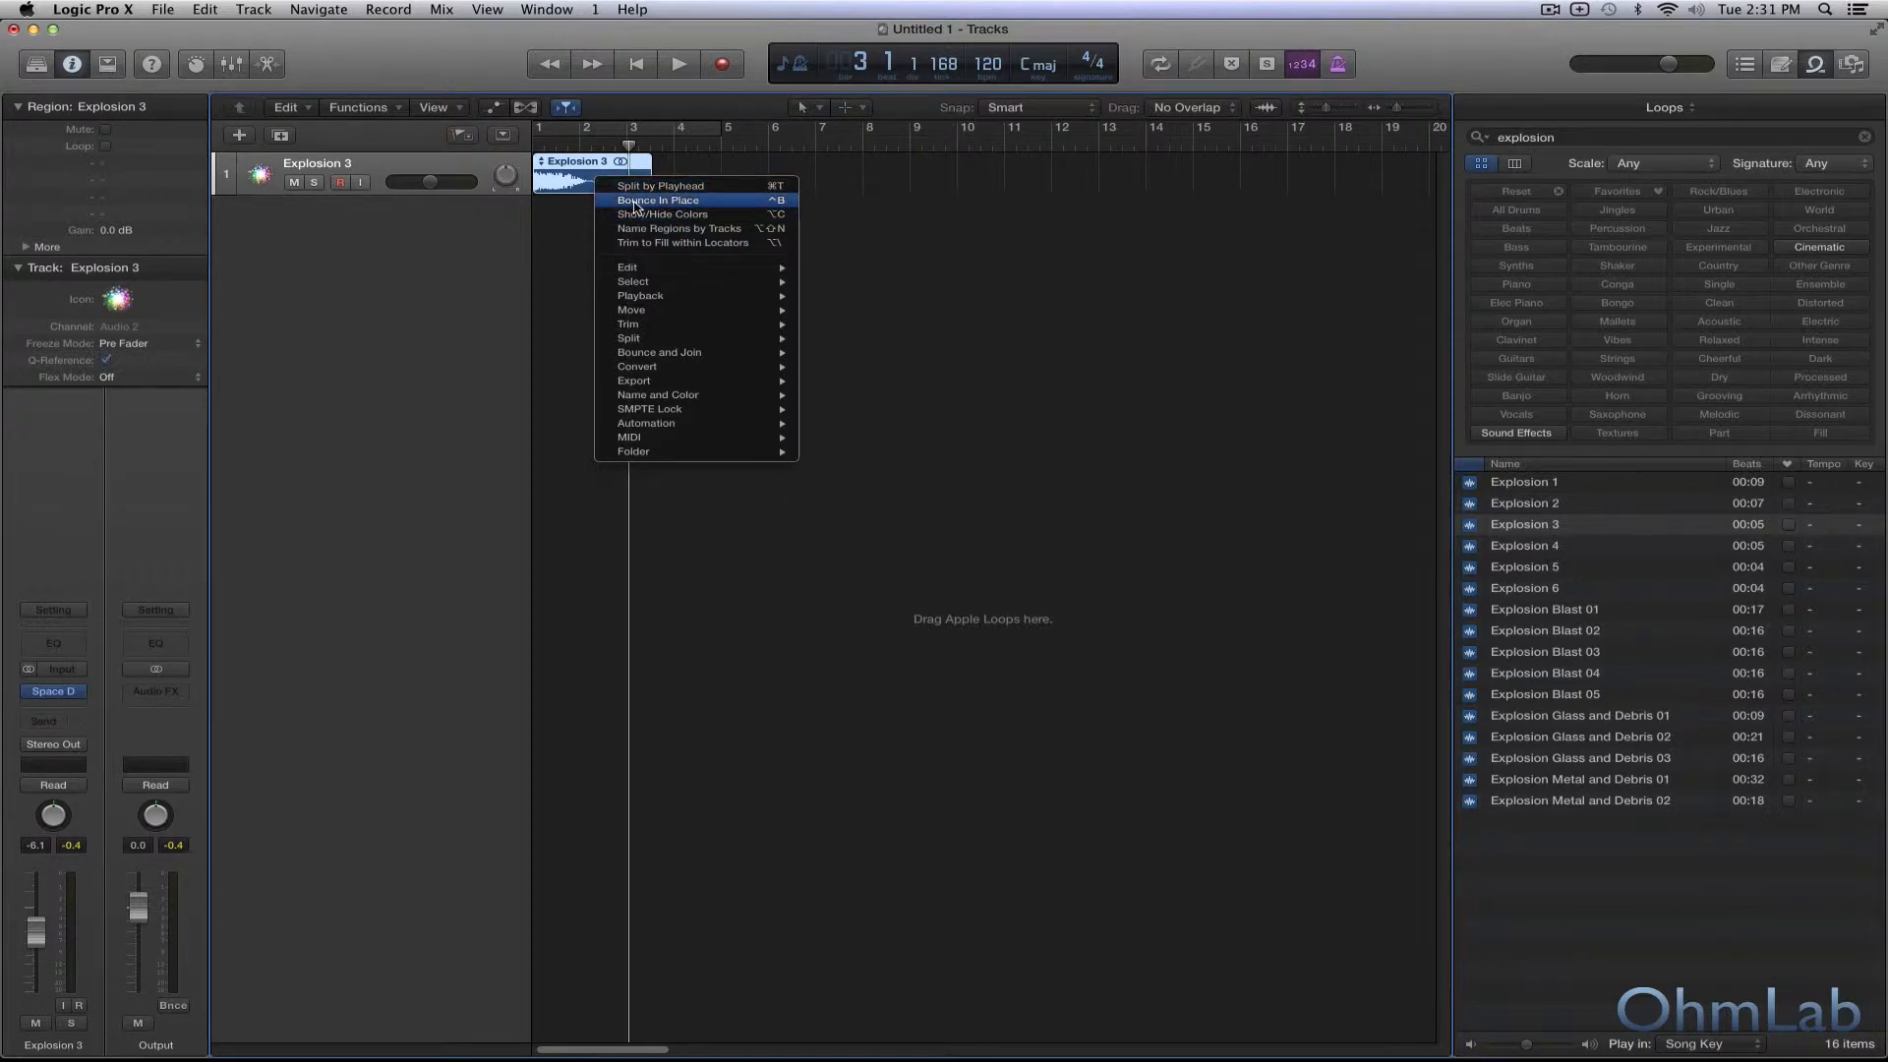
{"action": "left_click", "coordinate": [636, 202]}
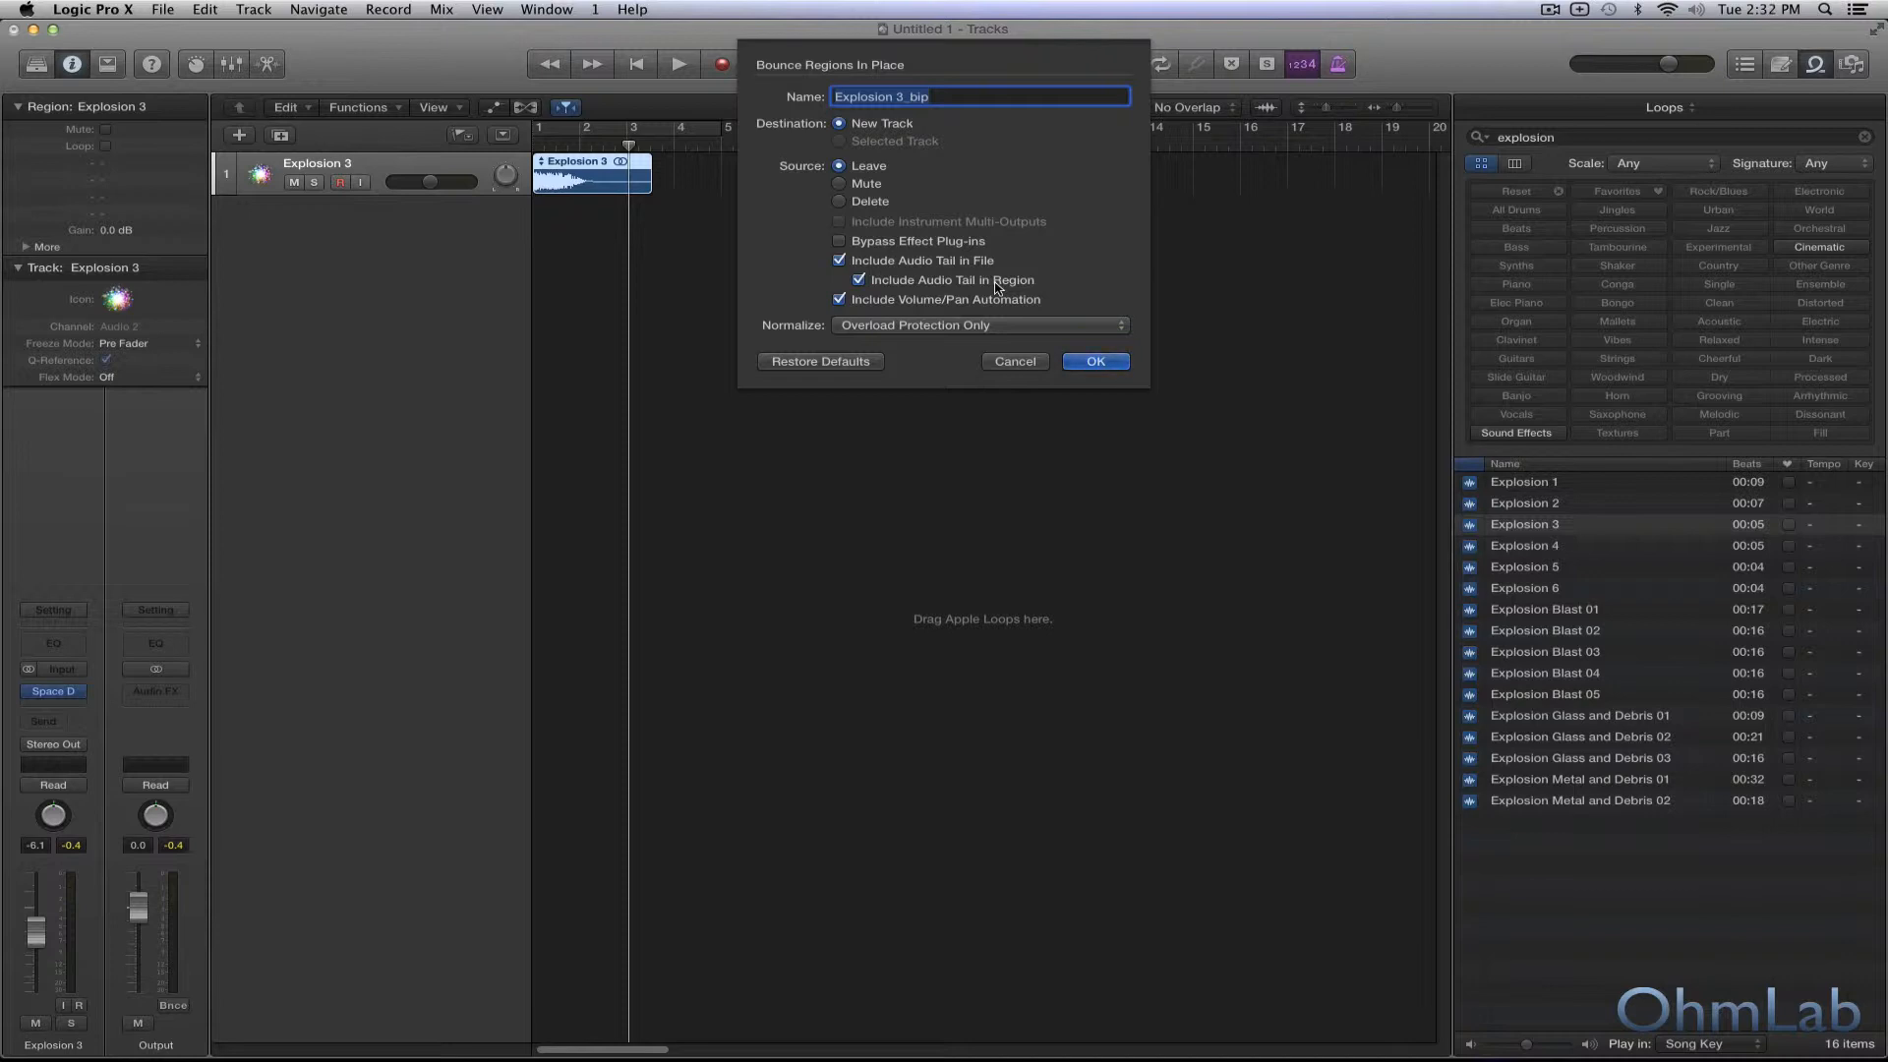
{"action": "left_click", "coordinate": [1096, 361]}
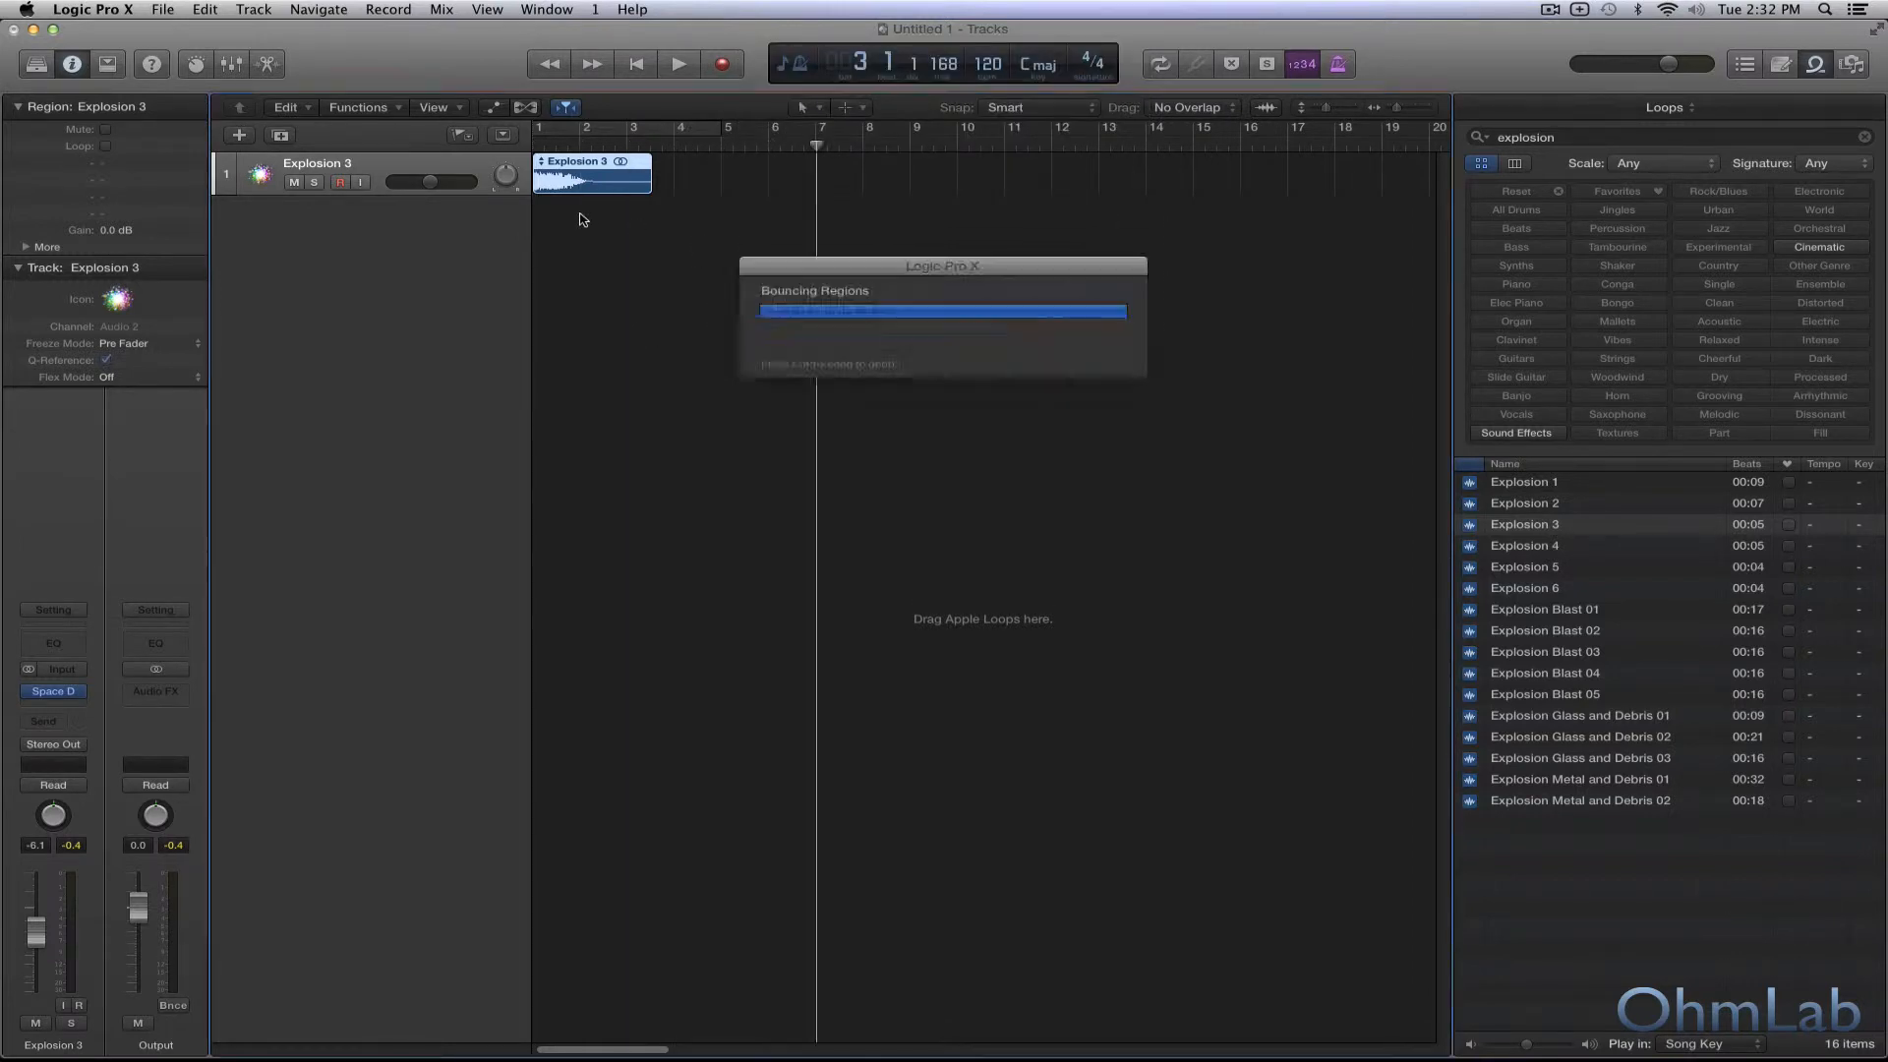
Hide the loop browser and reverse the bounced Explosion 3_bip audio in the audio file editor.
{"action": "left_click", "coordinate": [366, 172]}
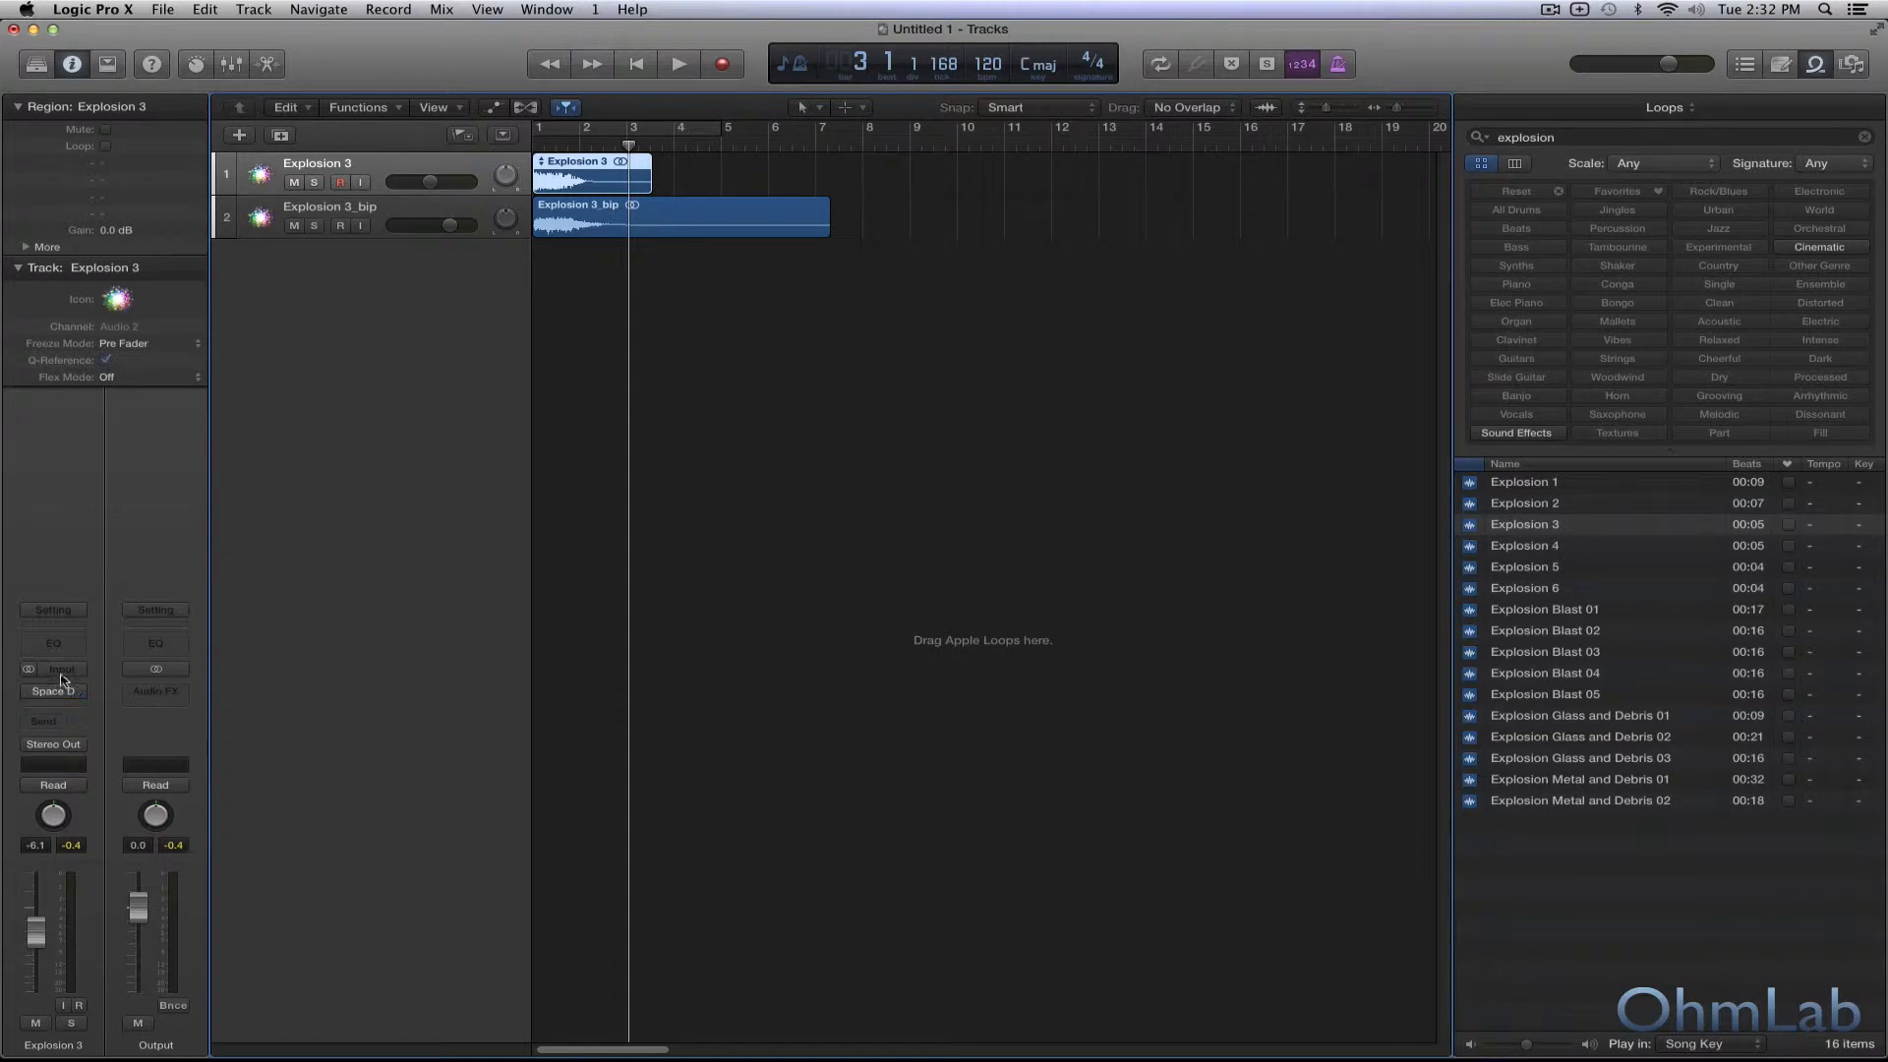
{"action": "left_click", "coordinate": [386, 209]}
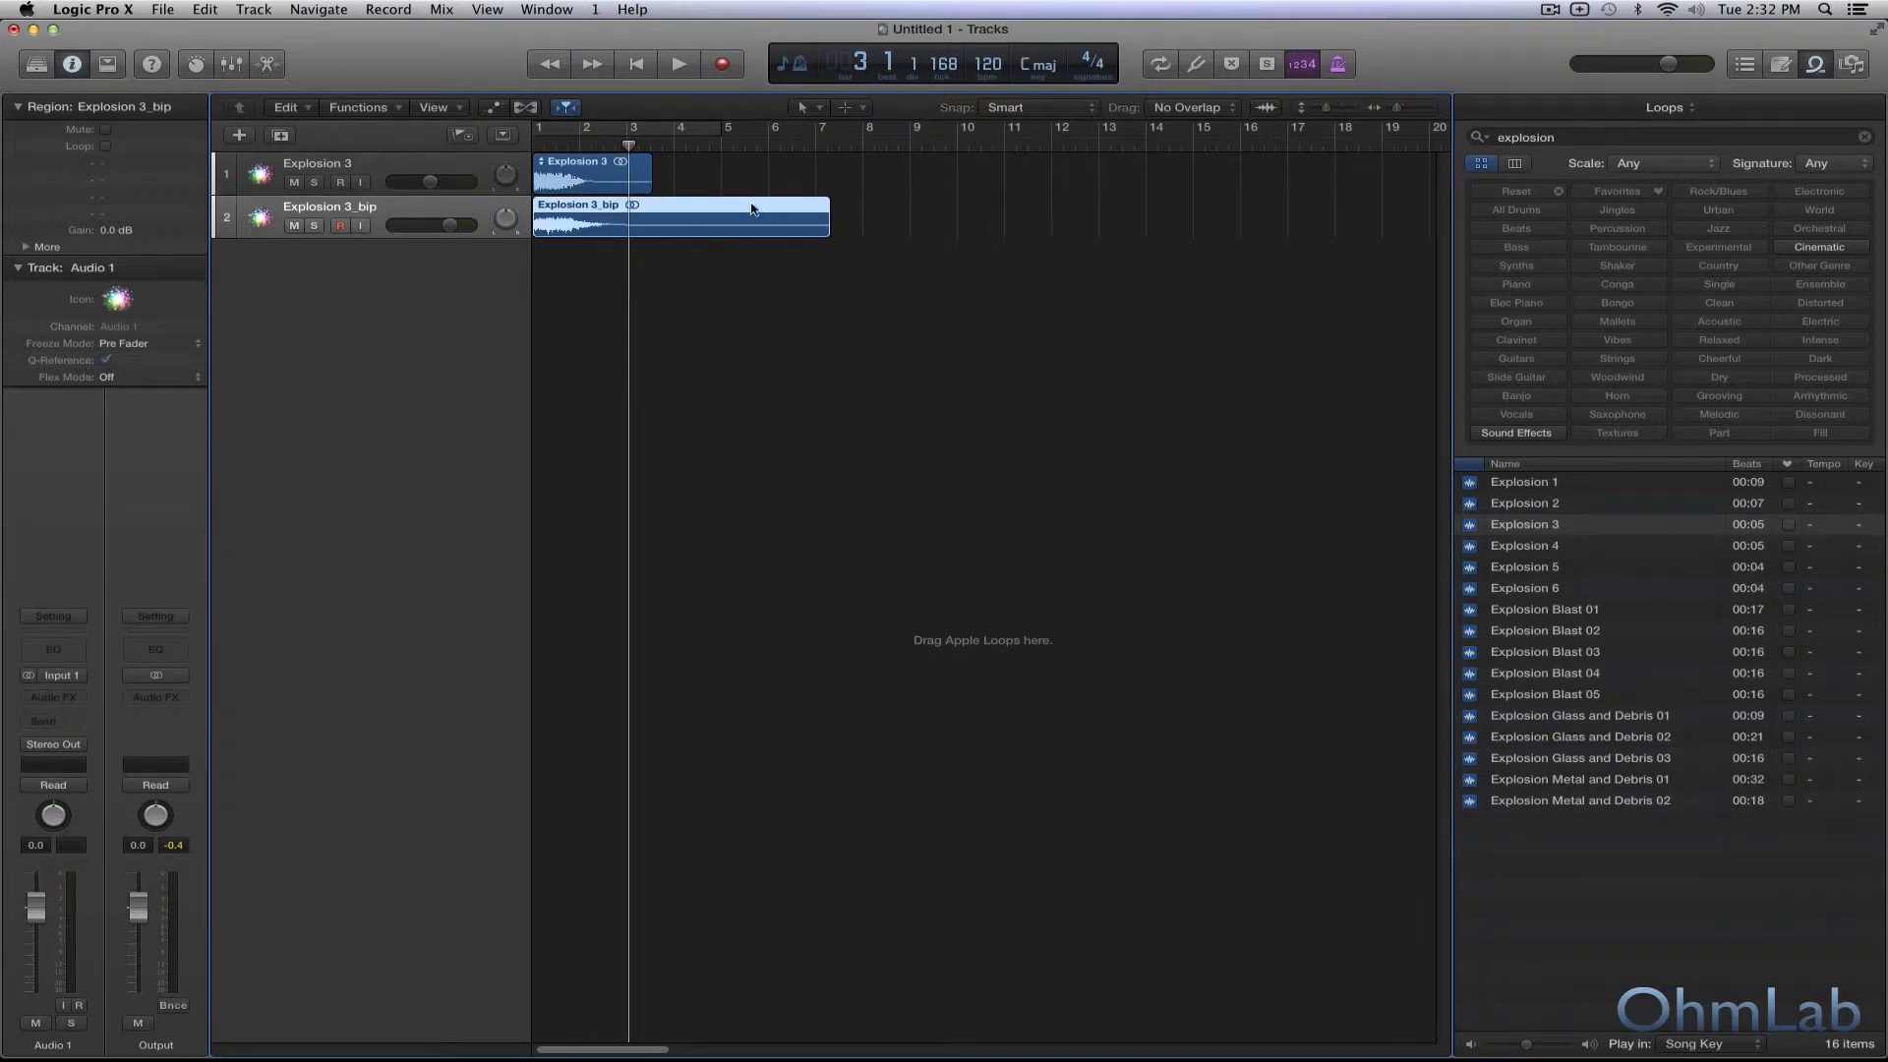
{"action": "left_click", "coordinate": [1808, 67]}
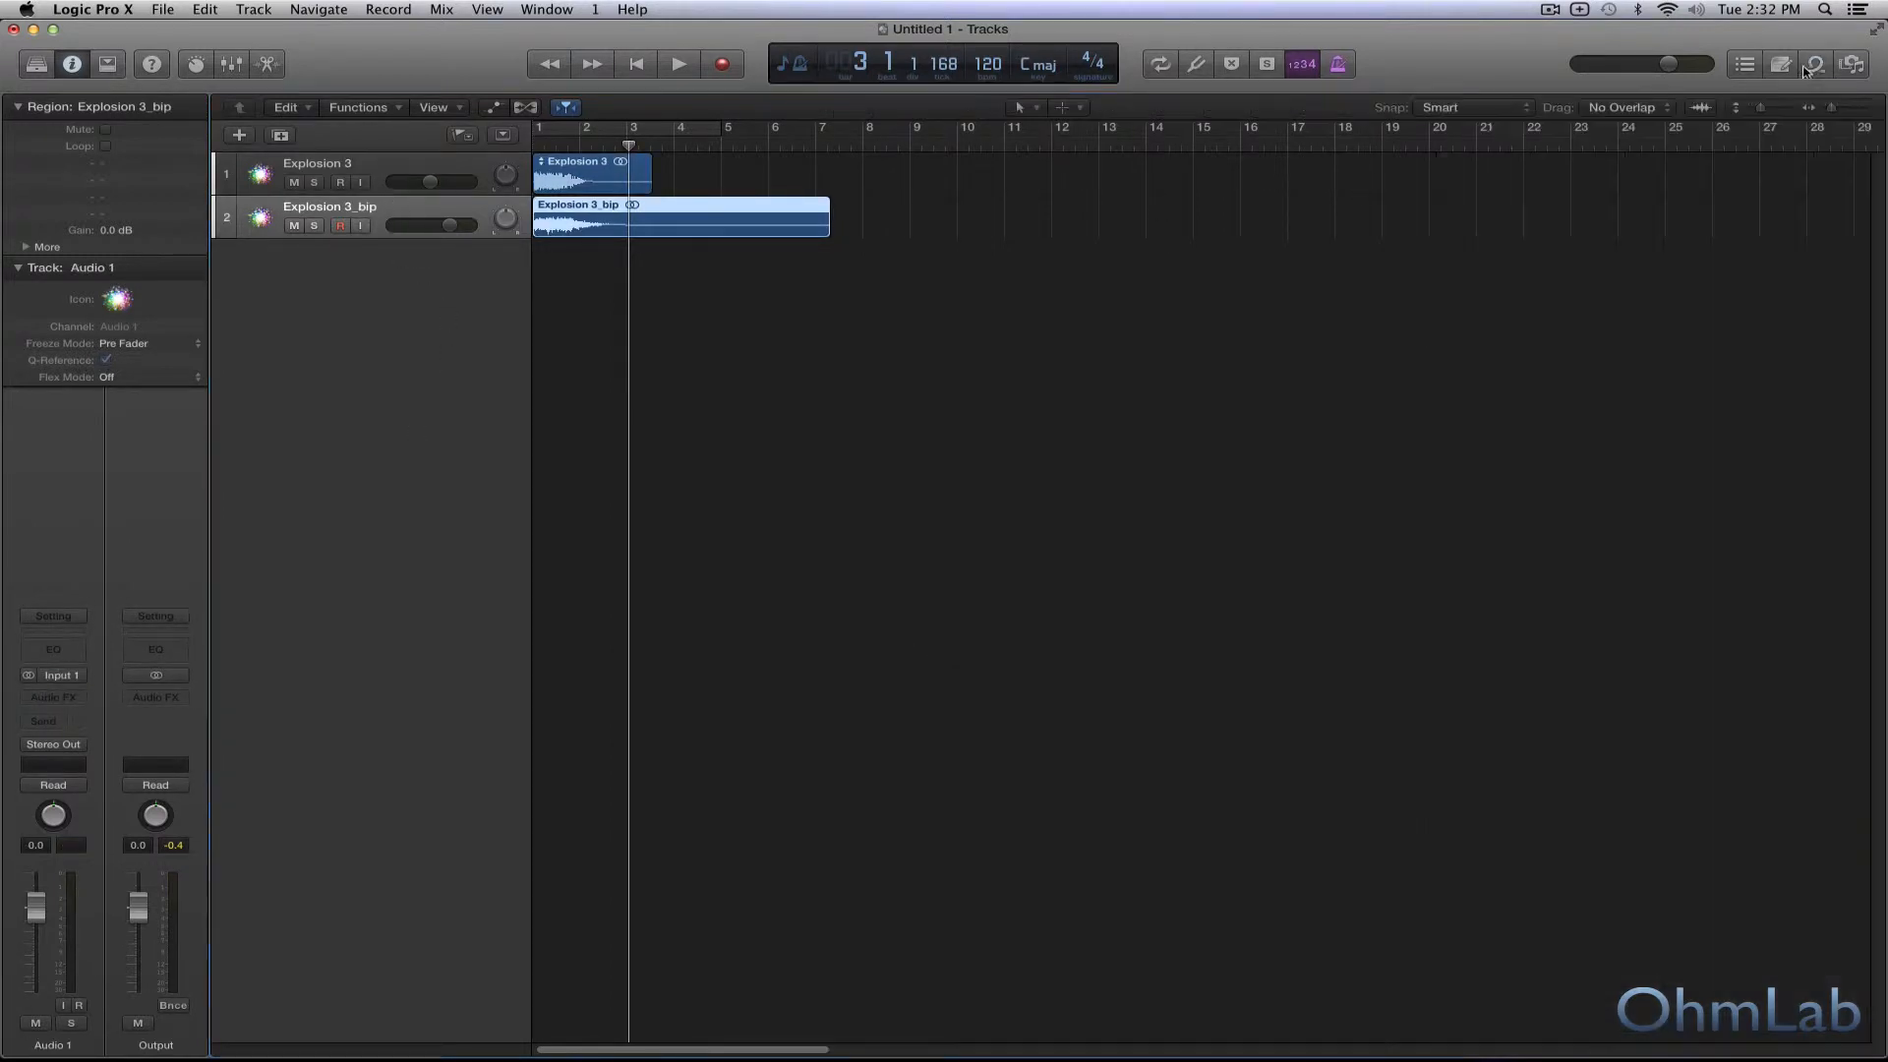
{"action": "double_click", "coordinate": [687, 210]}
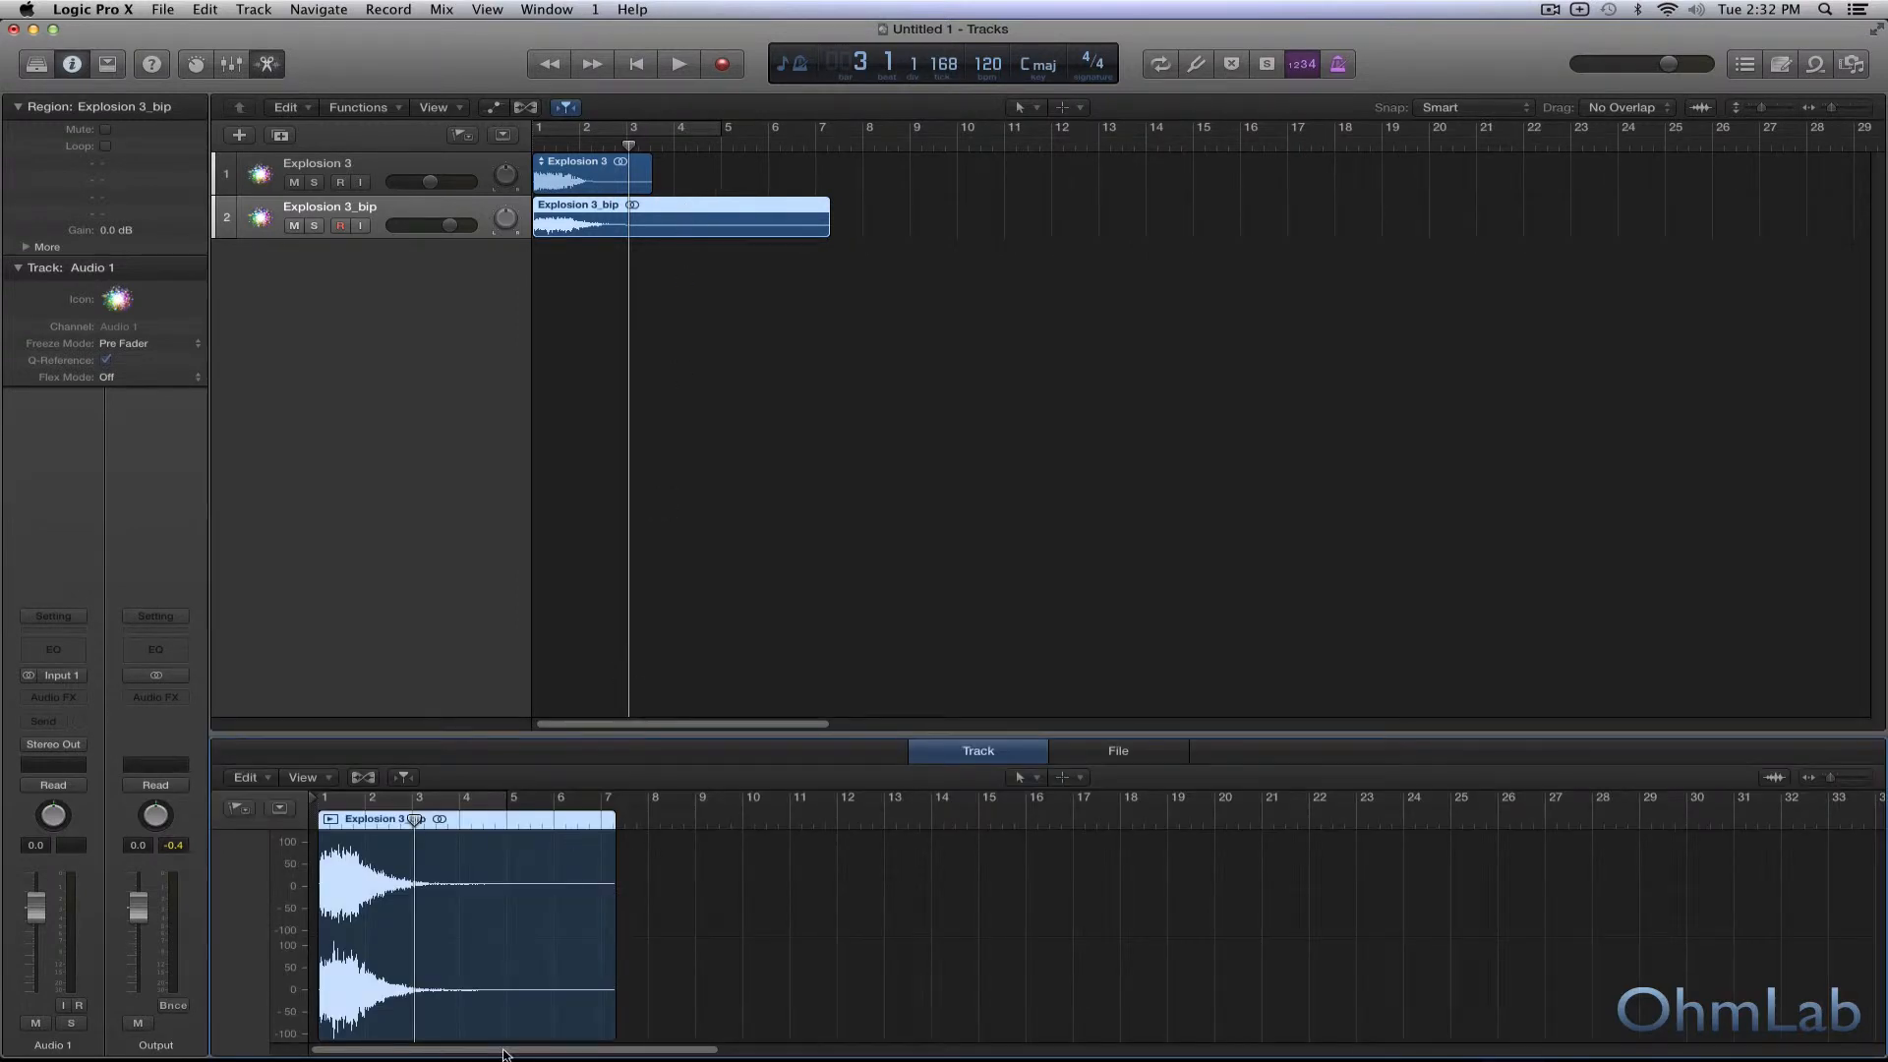
{"action": "left_click", "coordinate": [1112, 752]}
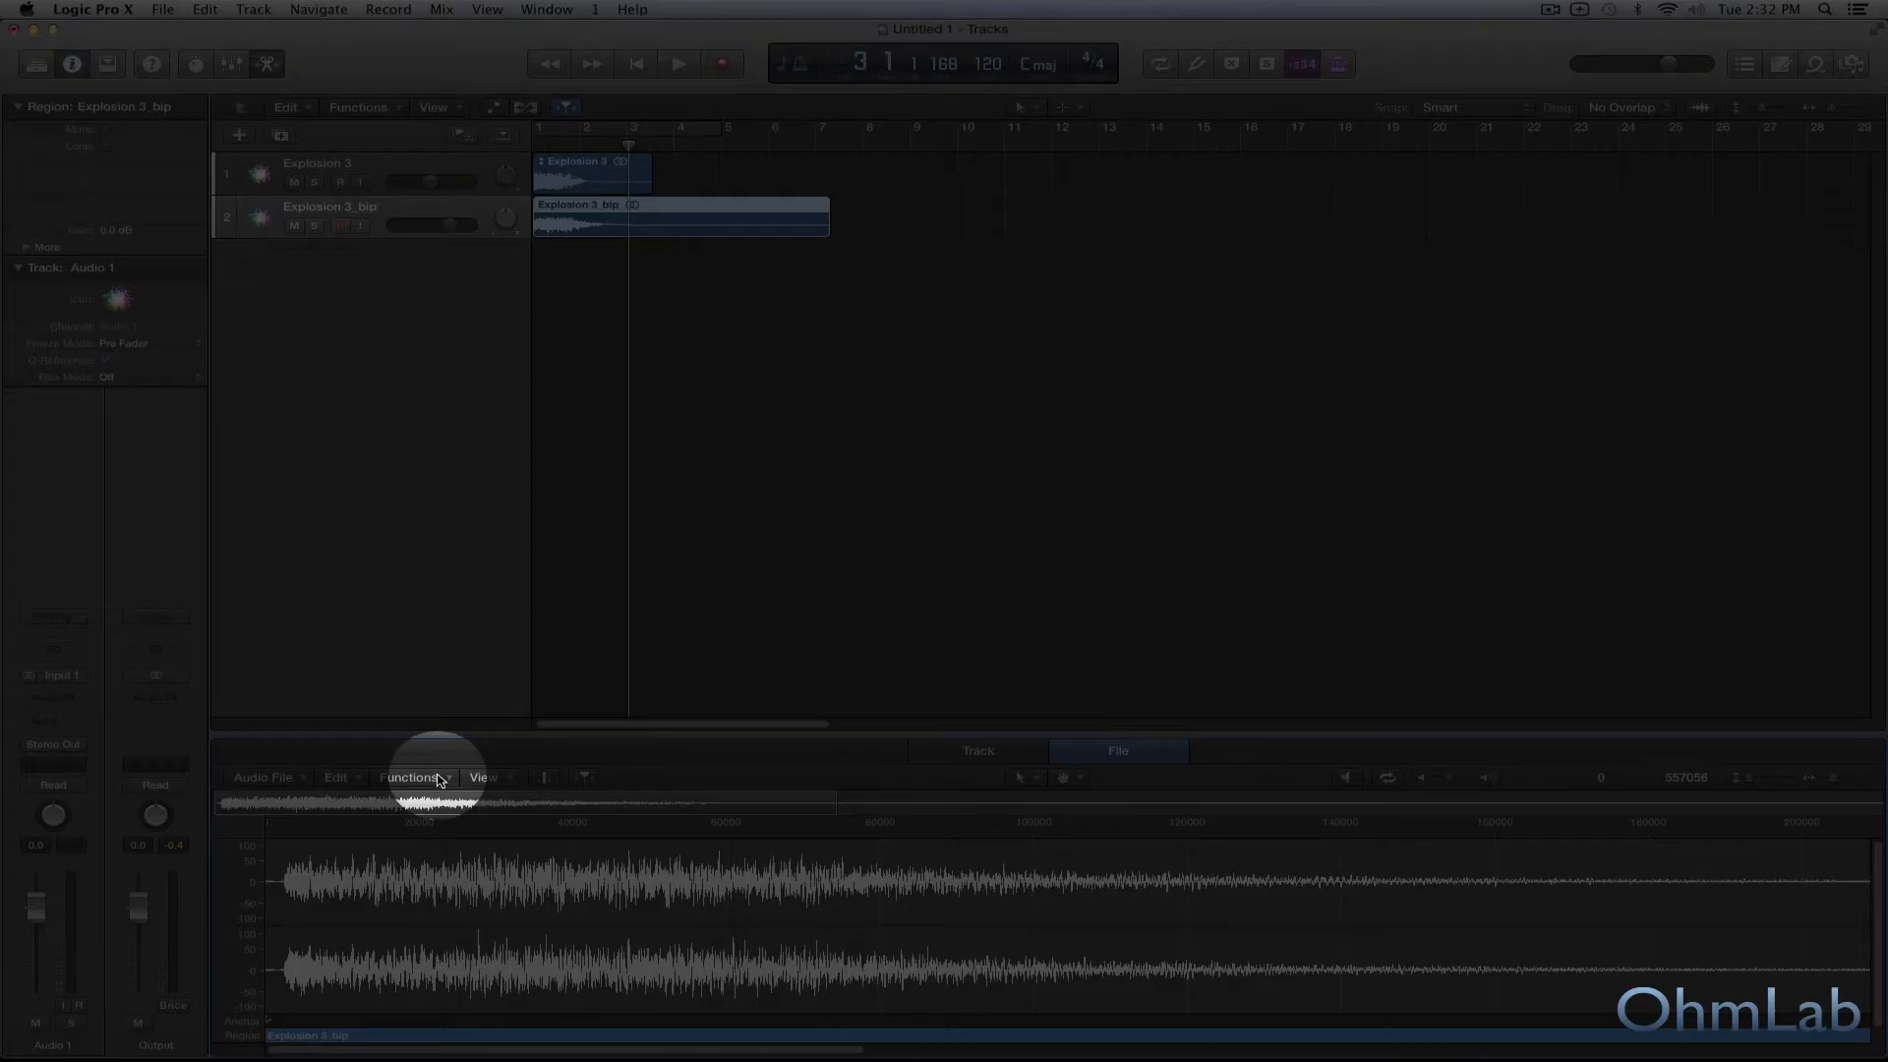
{"action": "left_click", "coordinate": [434, 777]}
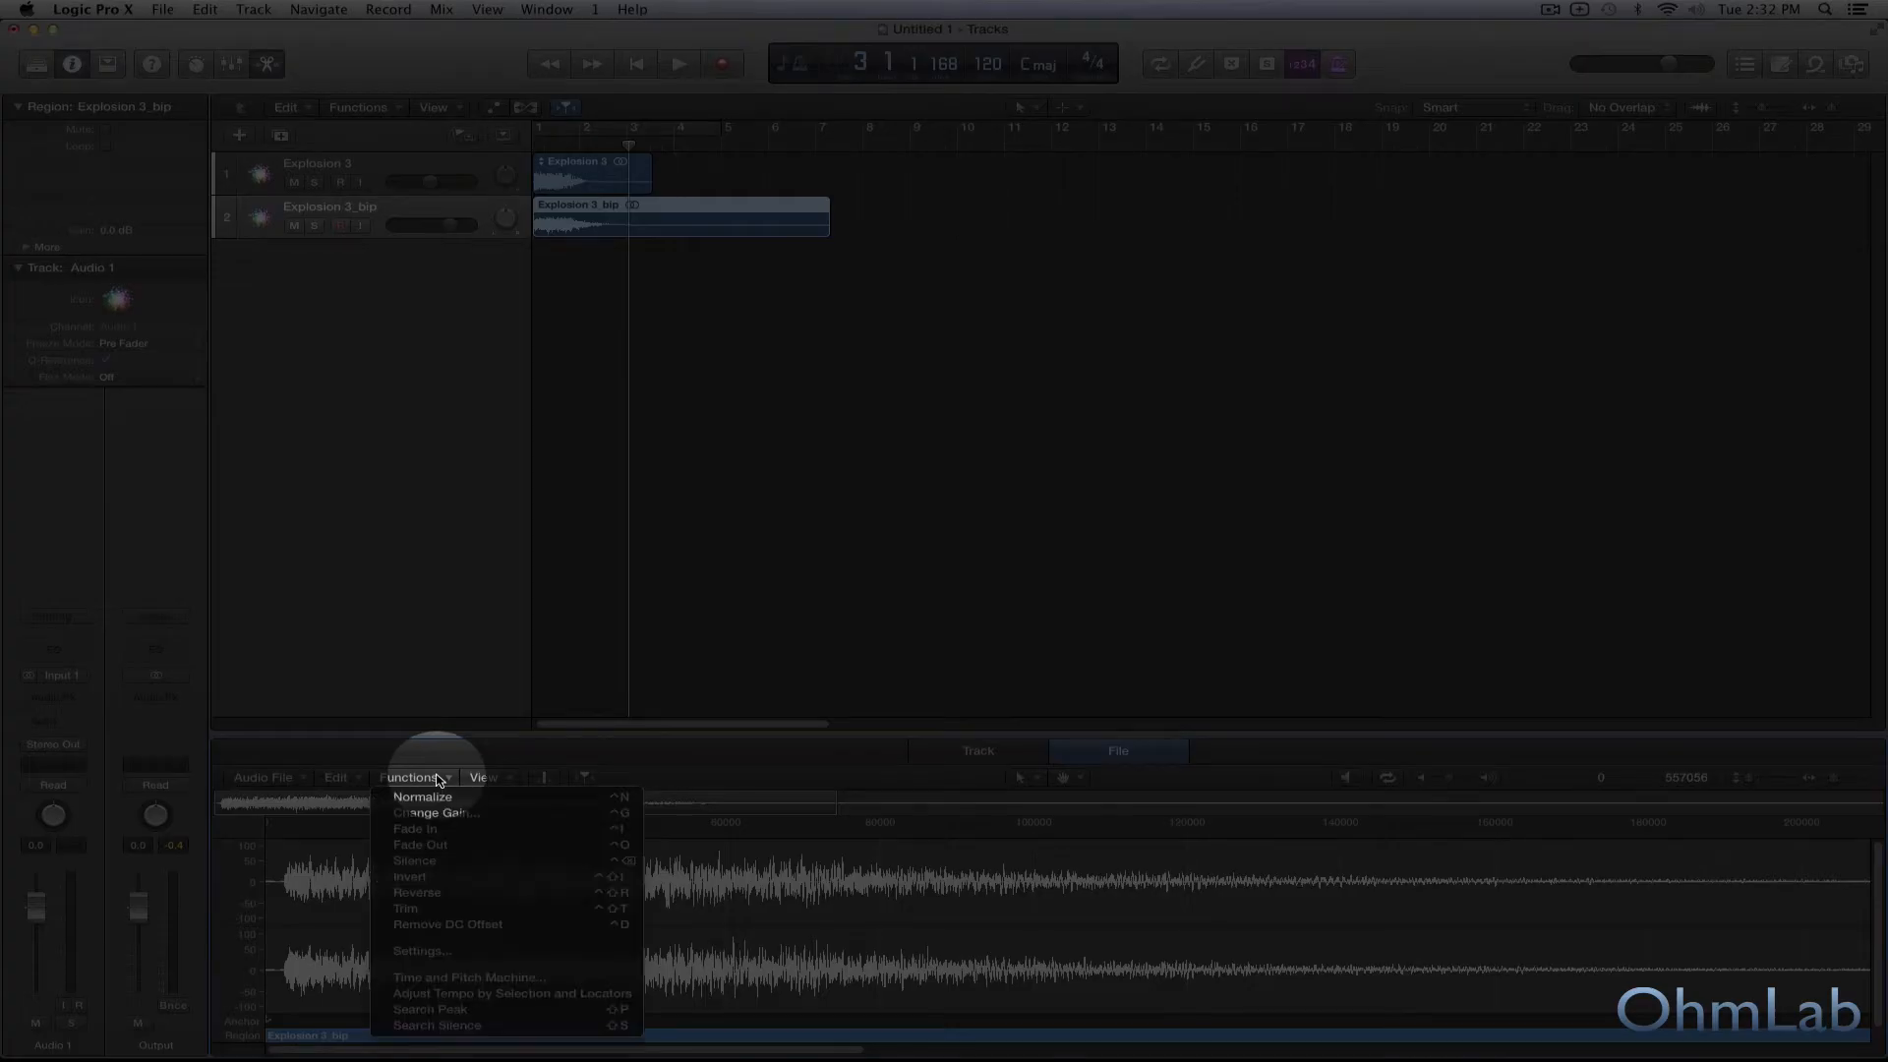
{"action": "left_click", "coordinate": [437, 893]}
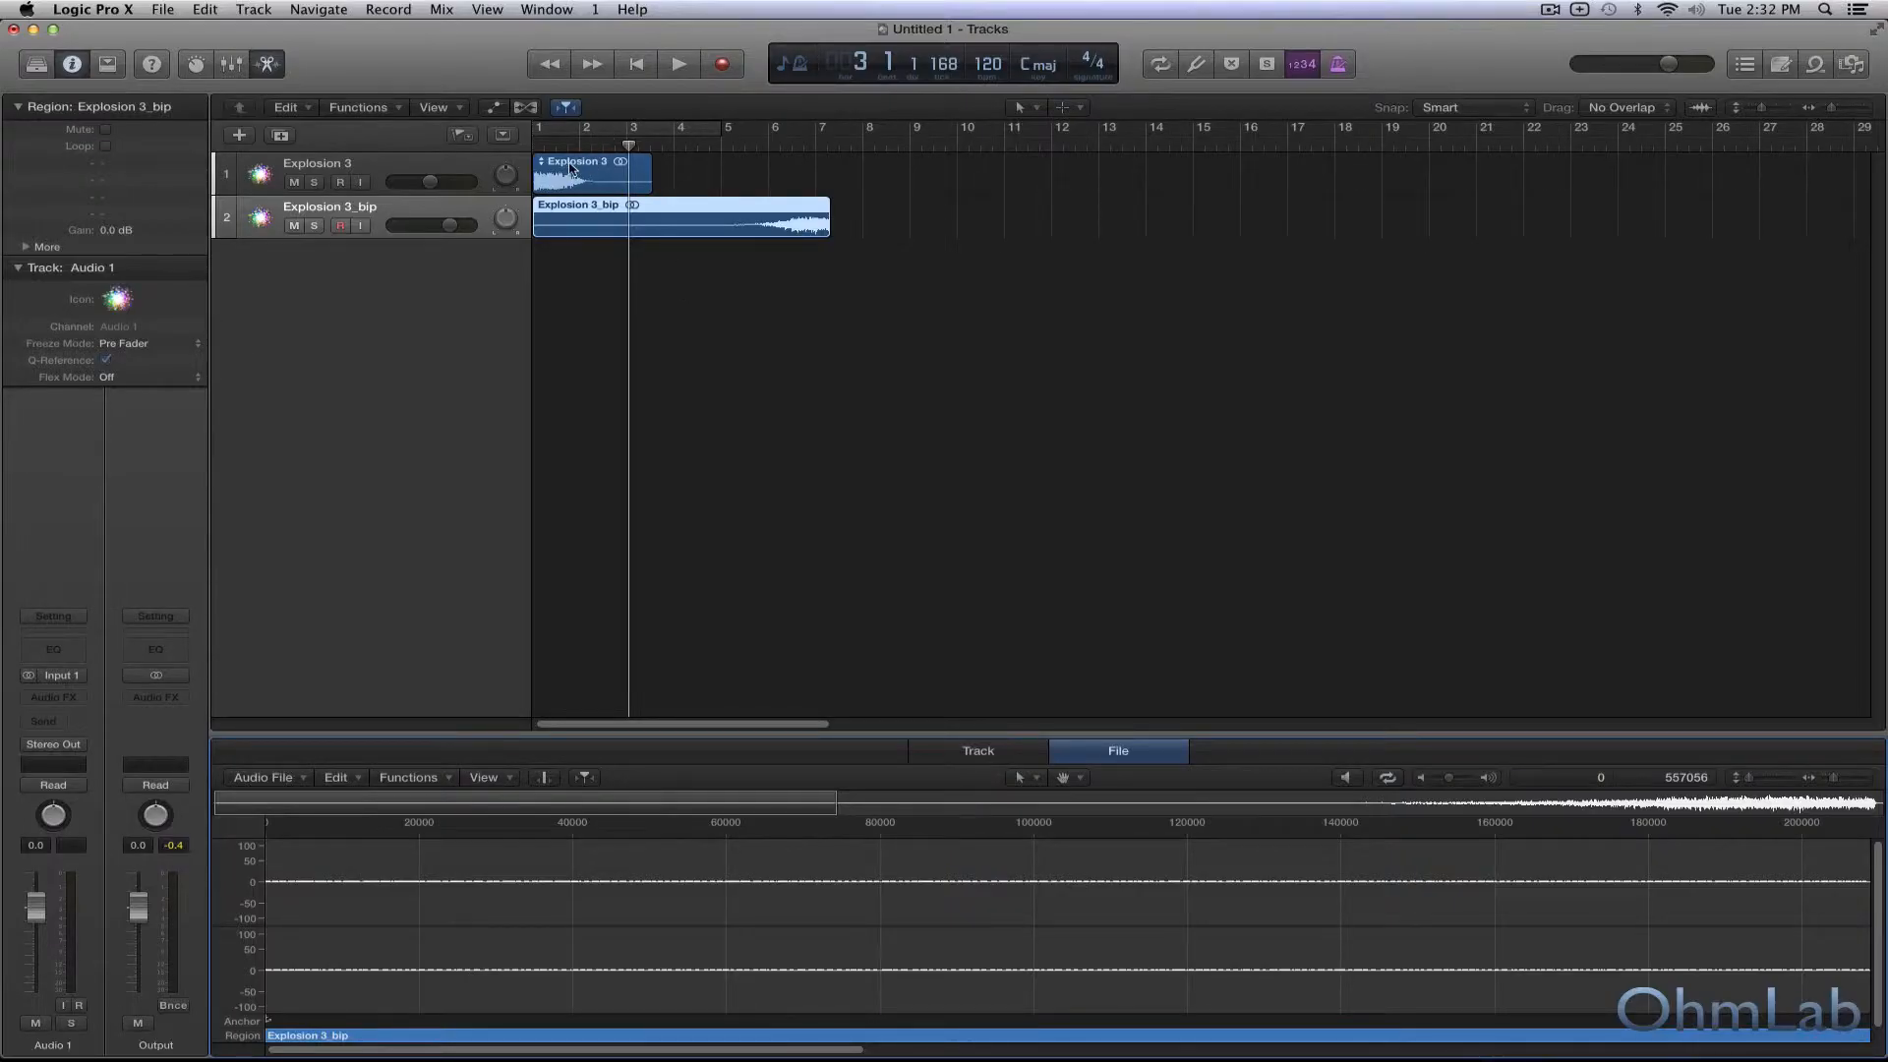
Move the original Explosion 3 region to the end of the reversed region near bar 7.2 and trim off its silent start.
{"action": "left_click", "coordinate": [572, 169]}
{"action": "left_click_drag", "start_coordinate": [561, 177], "coordinate": [858, 178]}
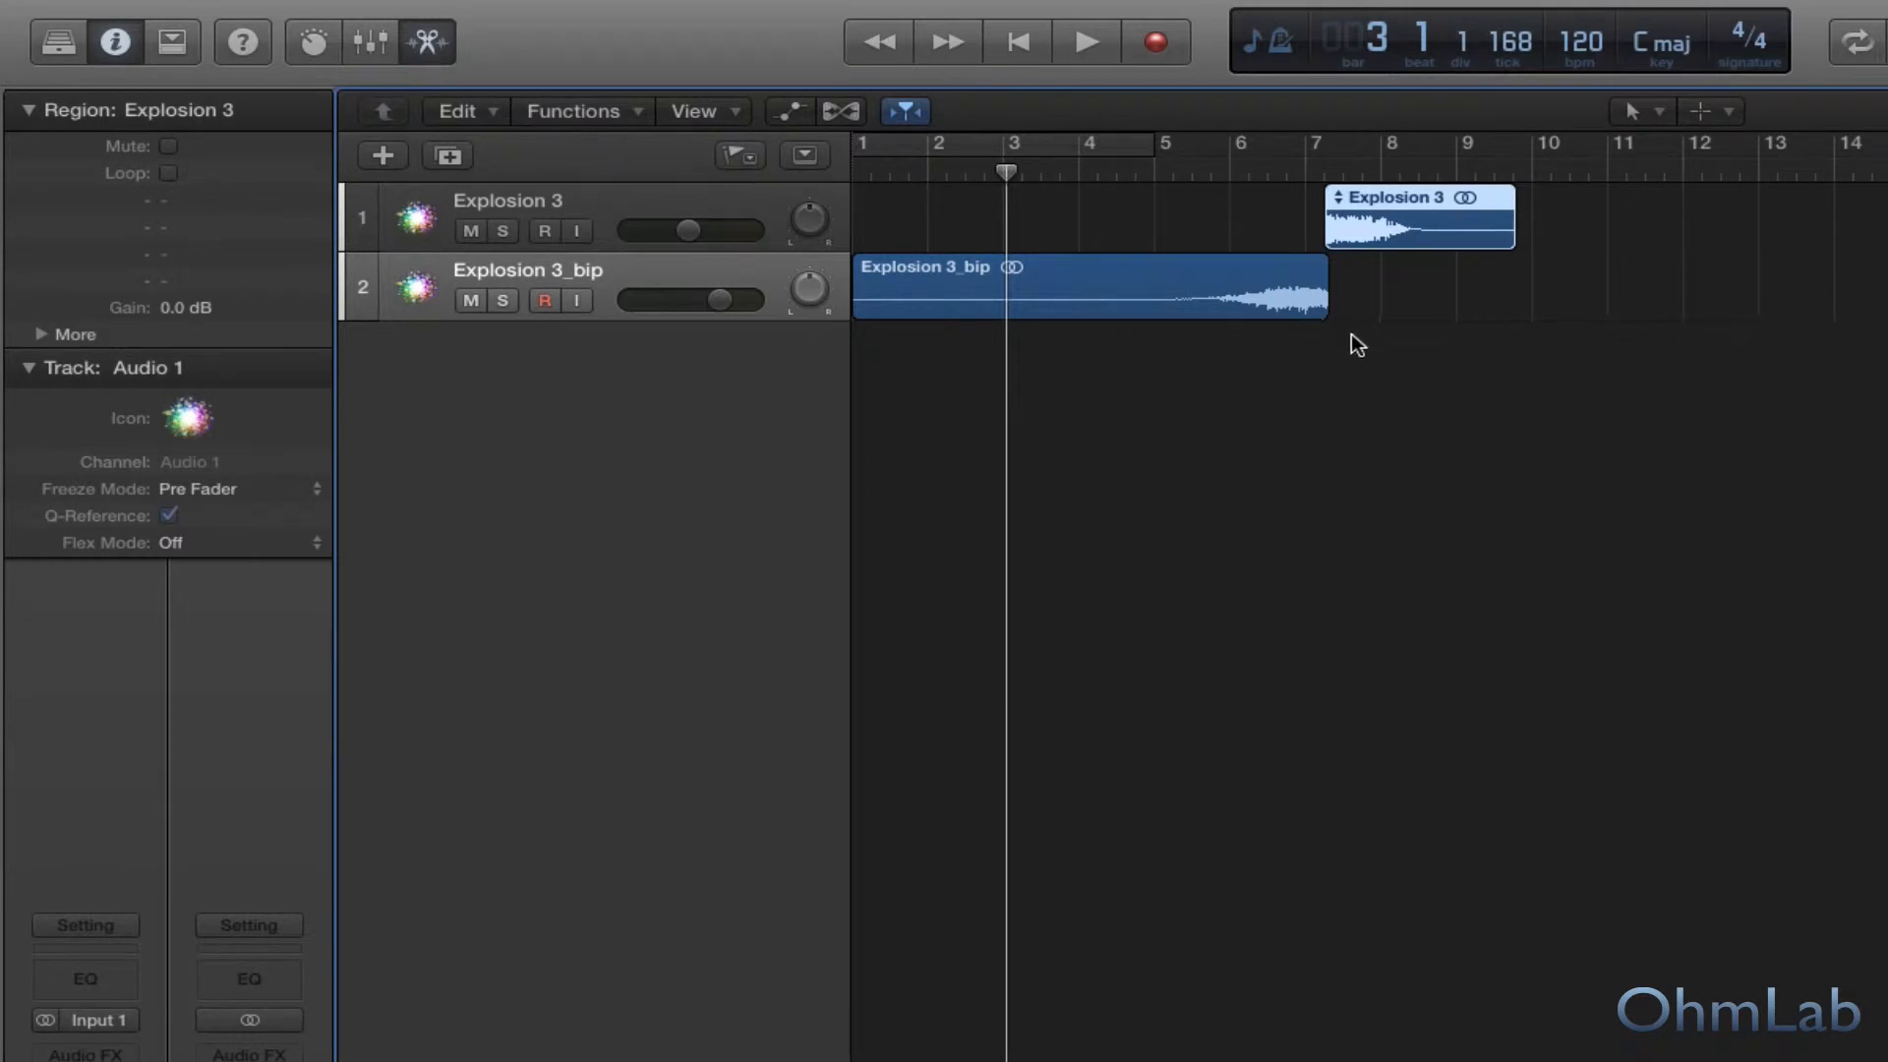
{"action": "scroll", "coordinate": [1339, 334], "scroll_direction": "up", "scroll_amount": 10}
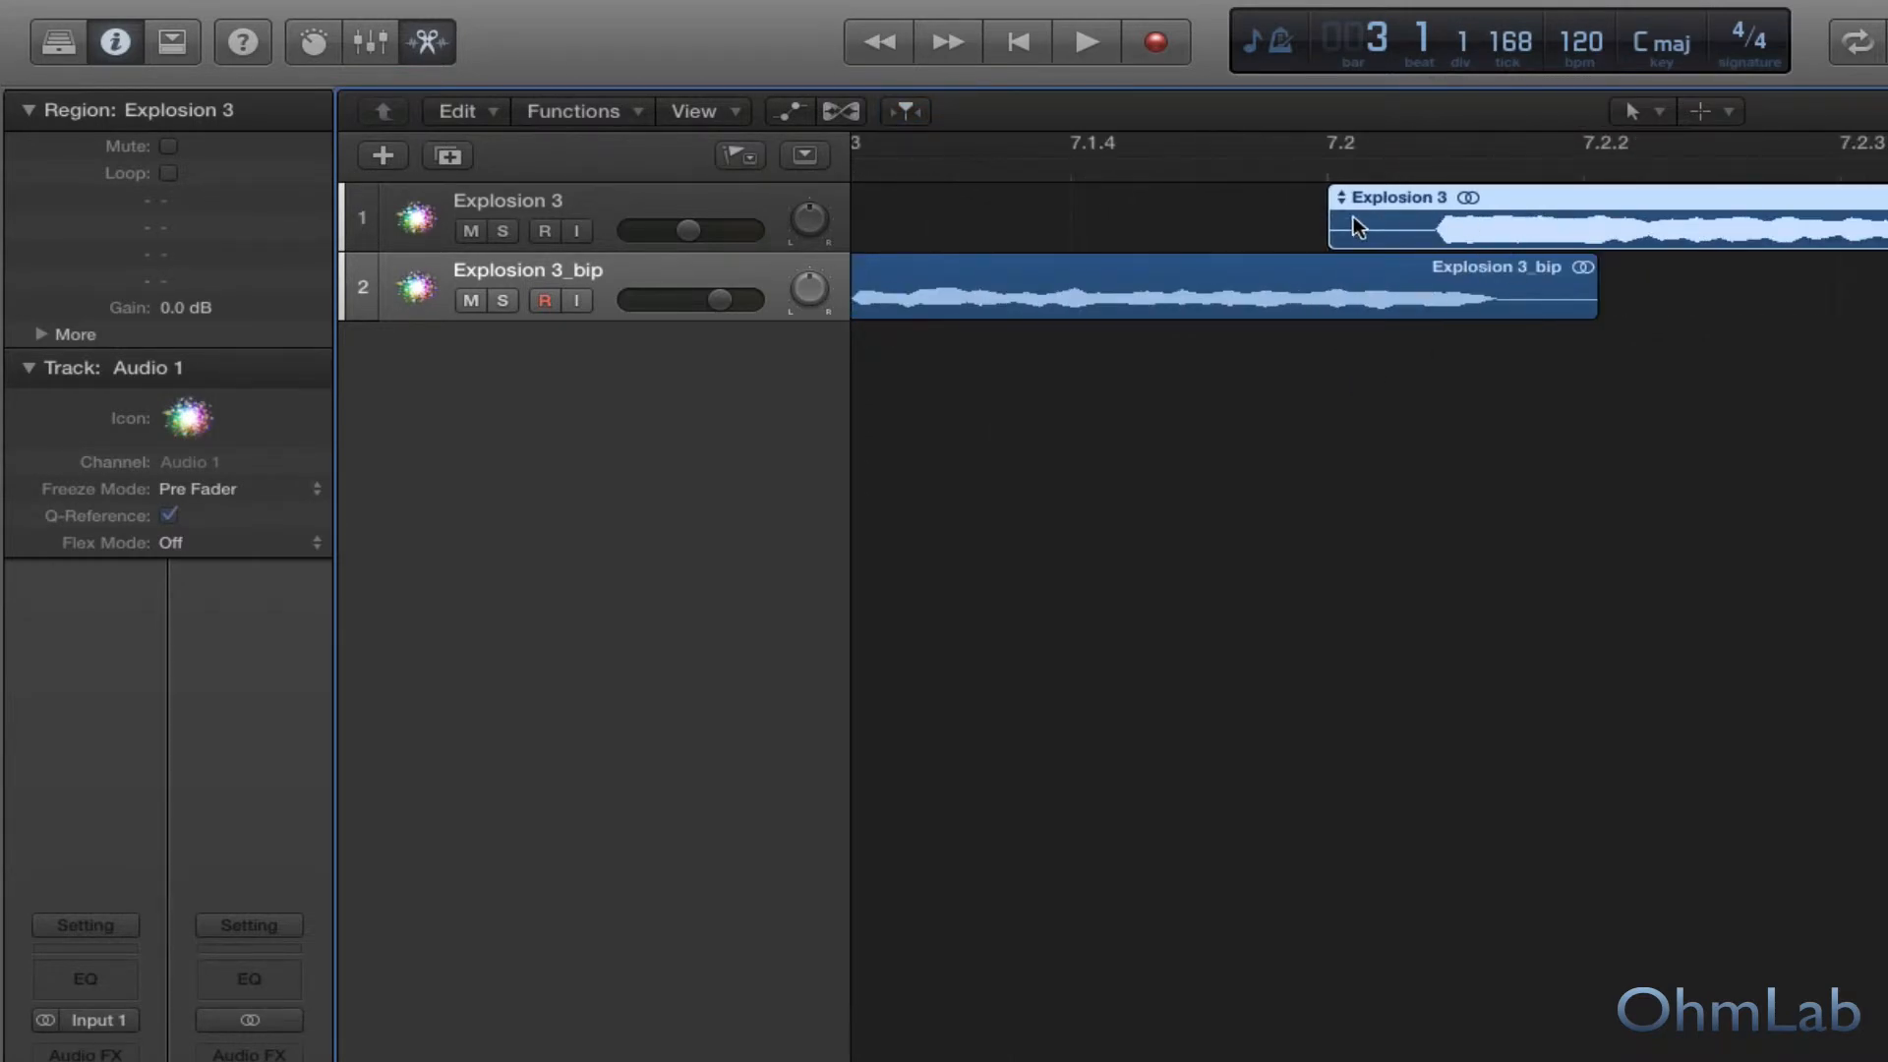
{"action": "left_click_drag", "start_coordinate": [1330, 230], "coordinate": [1485, 236]}
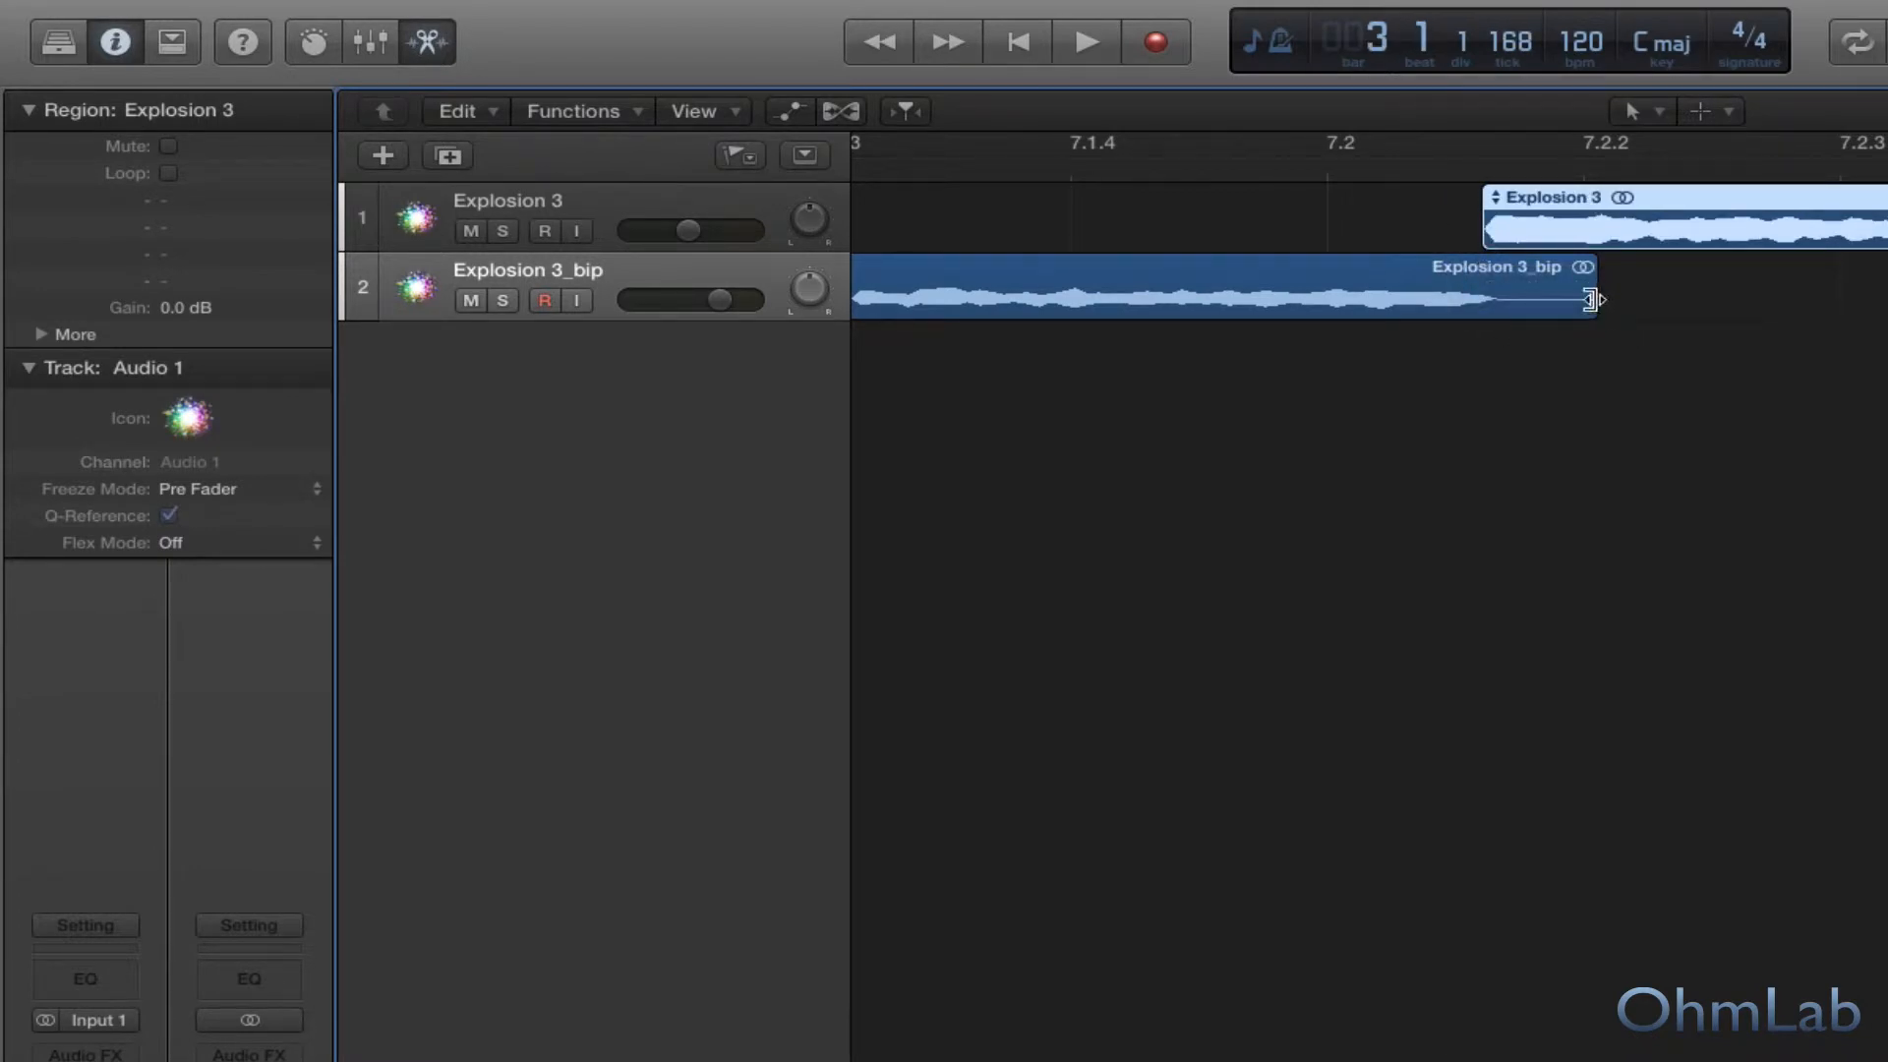
Trim the end of the reversed Explosion 3_bip region back to just before bar 7.
{"action": "left_click_drag", "start_coordinate": [1591, 300], "coordinate": [1074, 320]}
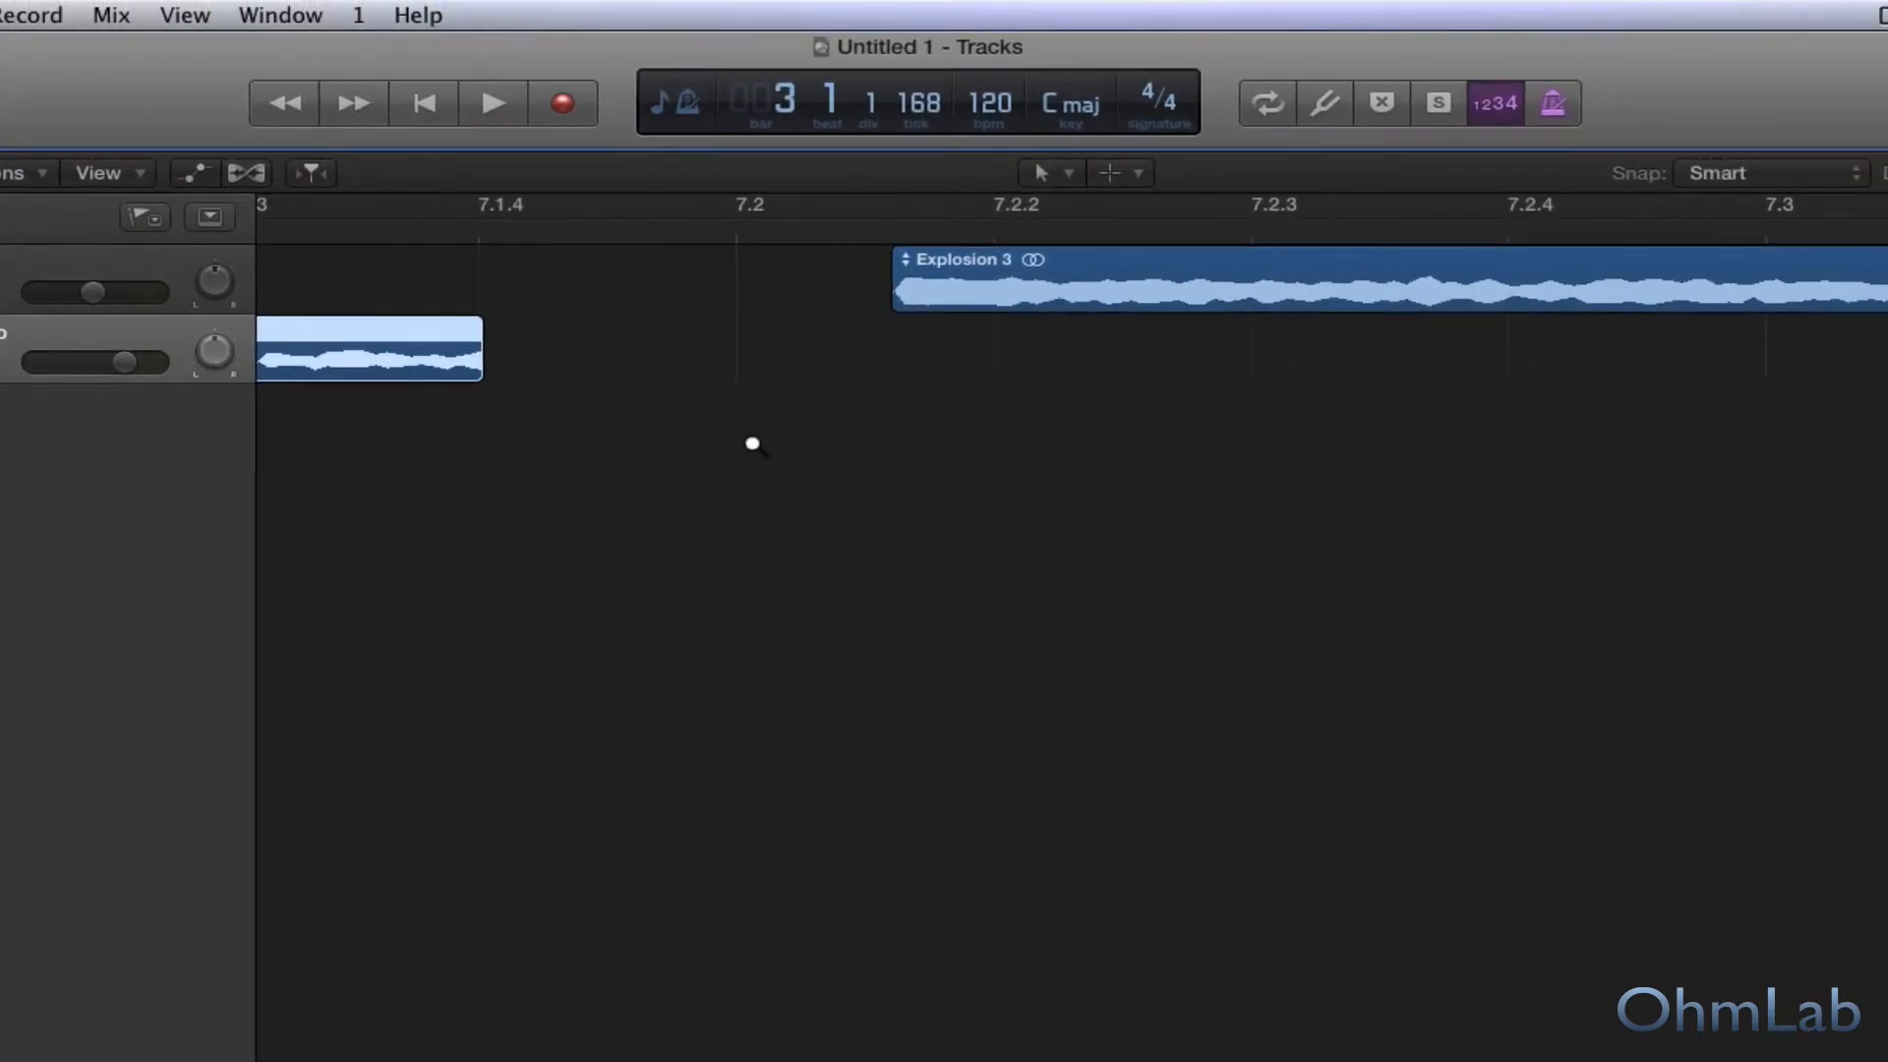
{"action": "scroll", "coordinate": [1345, 382], "scroll_direction": "down", "scroll_amount": 5}
{"action": "scroll", "coordinate": [752, 445], "scroll_direction": "down", "scroll_amount": 3}
{"action": "scroll", "coordinate": [624, 464], "scroll_direction": "left", "scroll_amount": 10}
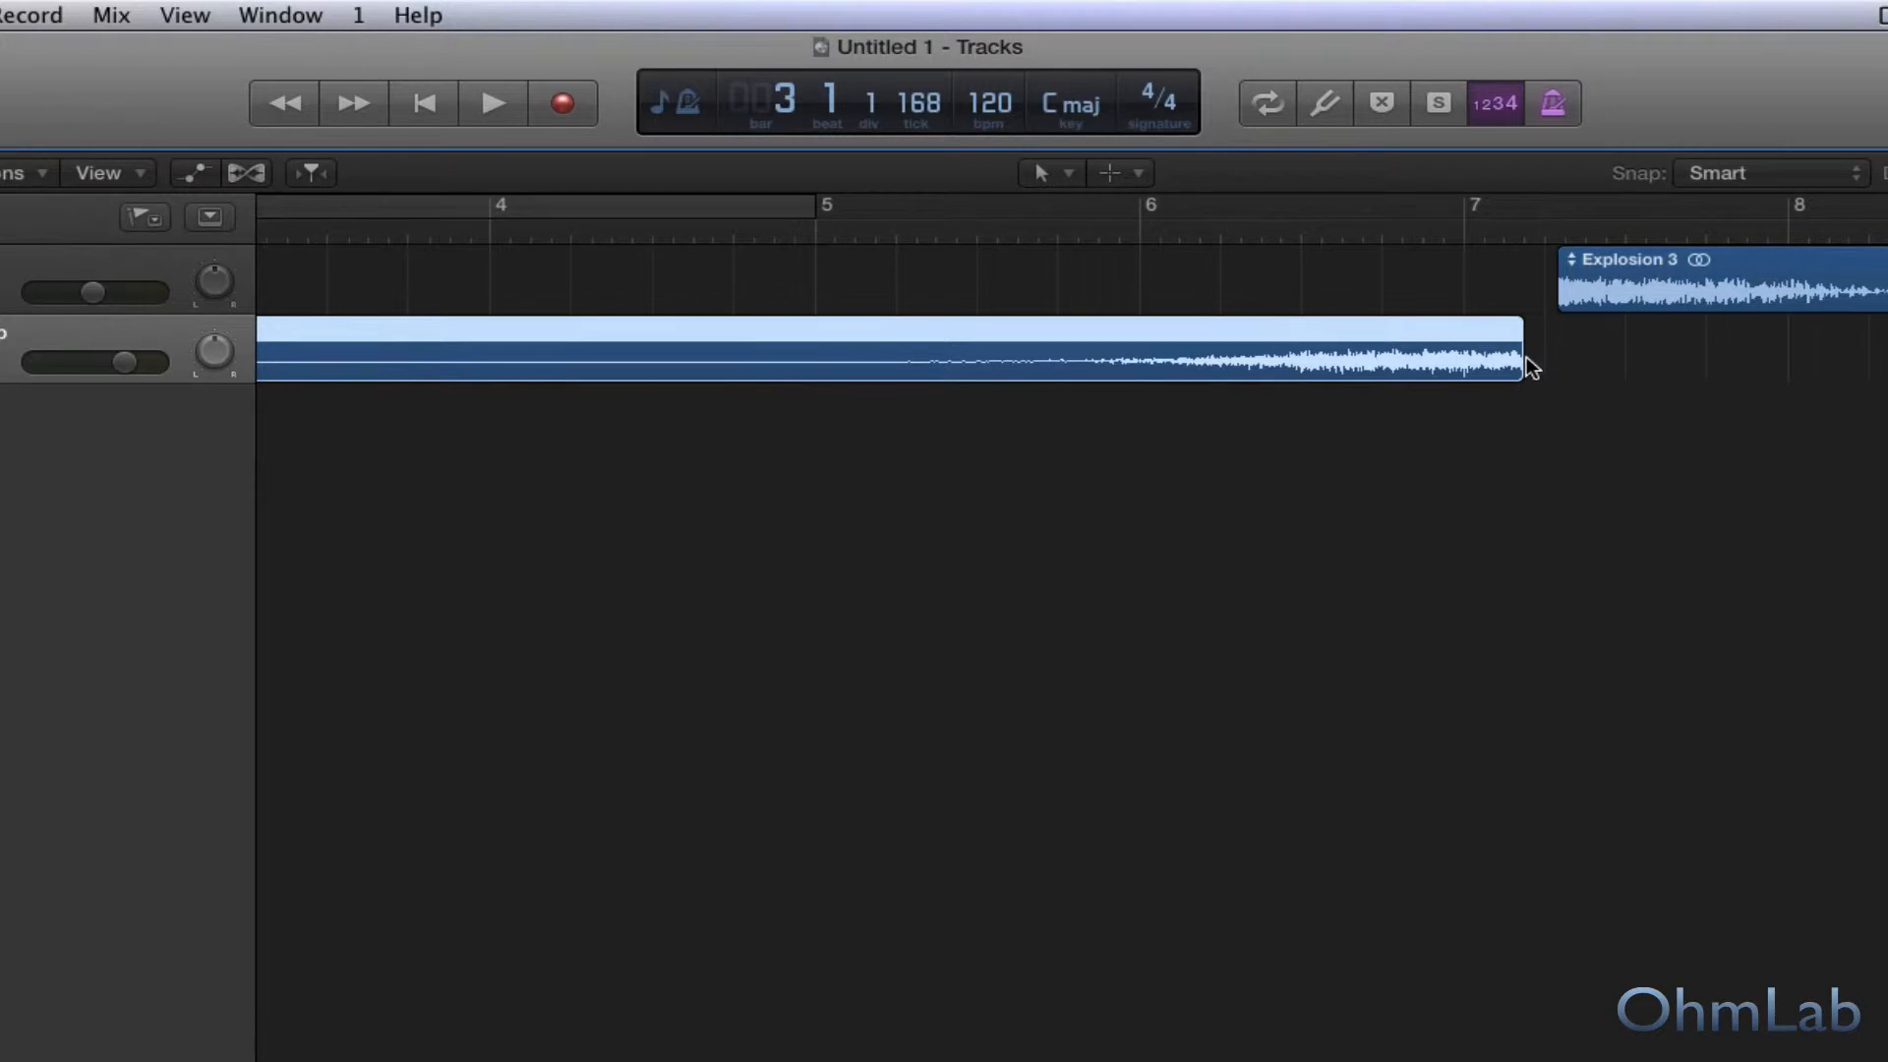
{"action": "left_click_drag", "start_coordinate": [1523, 364], "coordinate": [1425, 385]}
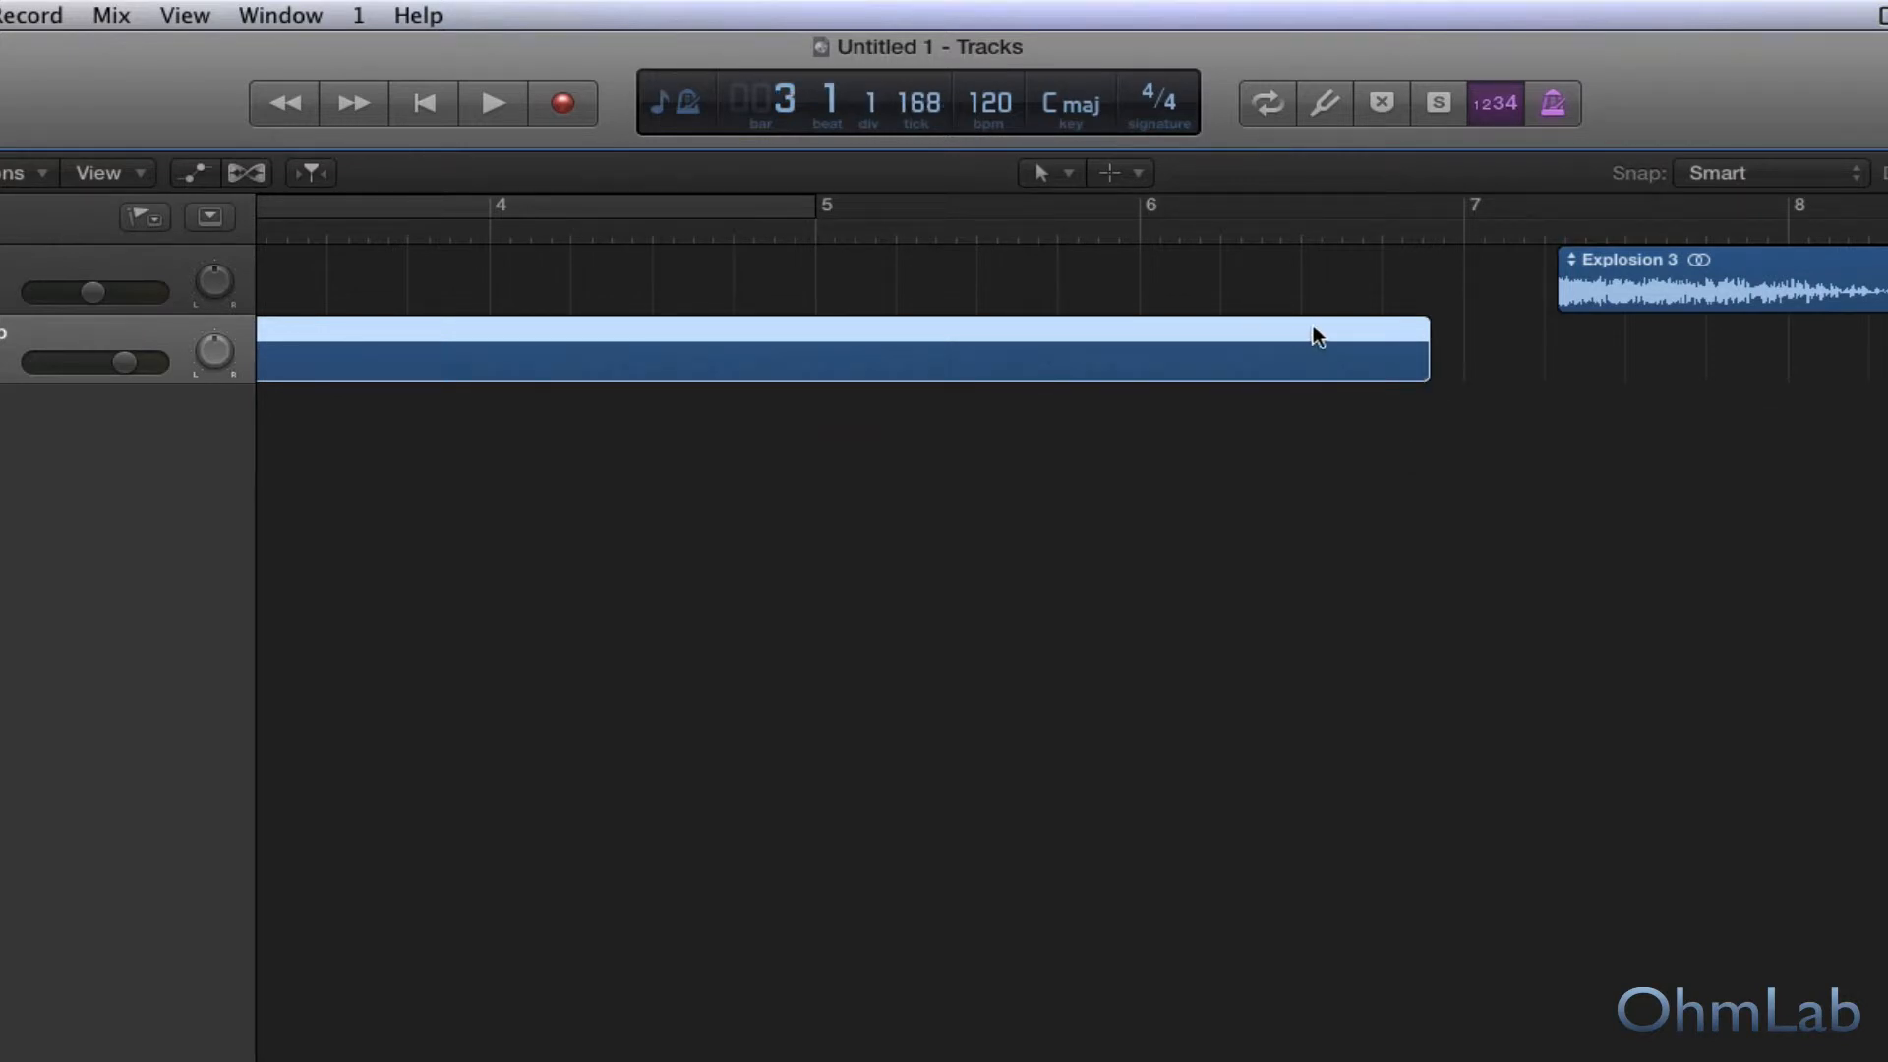
Move the reversed region later so that its end meets the start of the original Explosion 3 region.
{"action": "left_click_drag", "start_coordinate": [1318, 336], "coordinate": [1379, 333]}
{"action": "key", "text": "super+Left"}
{"action": "key", "text": "super+Left"}
{"action": "key", "text": "super+Left"}
{"action": "key", "text": "super+Left"}
{"action": "key", "text": "super+Left"}
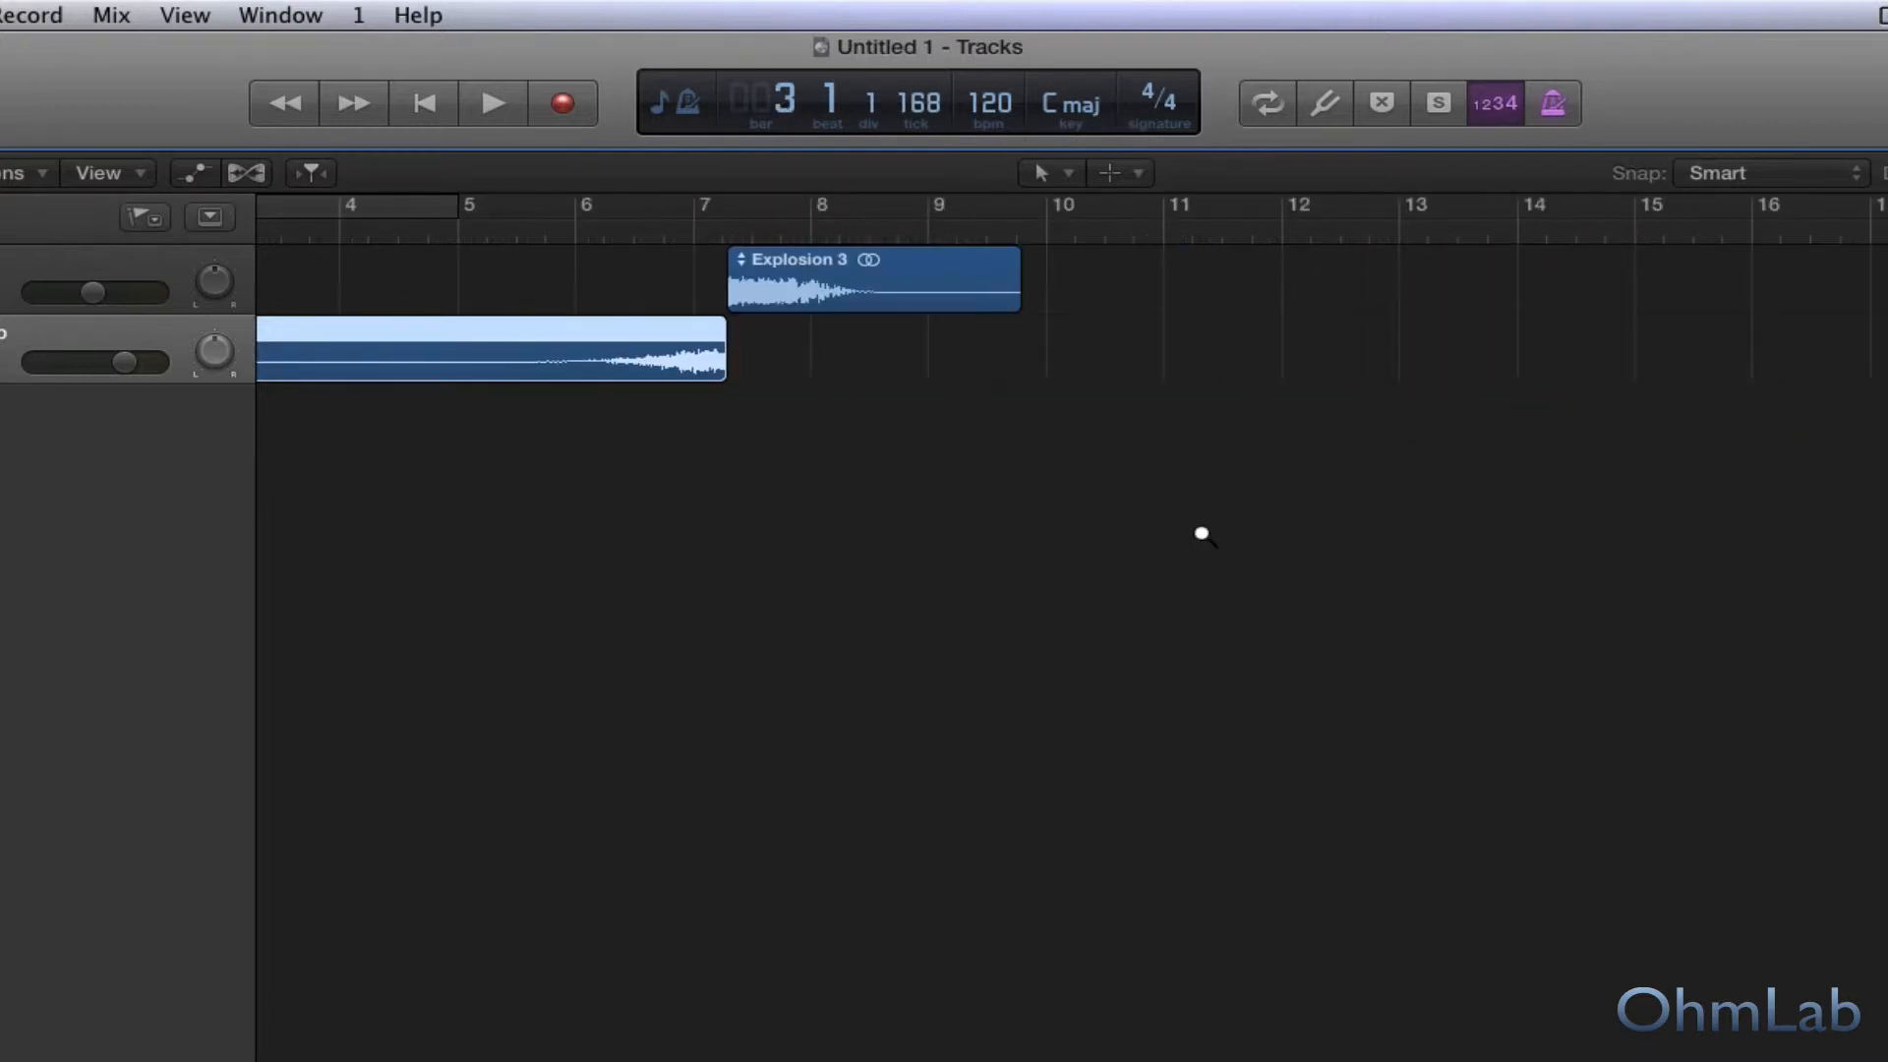
Split the reversed Explosion 3_bip region at position 3 4 1 1 and delete the silent part before the split.
{"action": "scroll", "coordinate": [1017, 516], "scroll_direction": "left", "scroll_amount": 5}
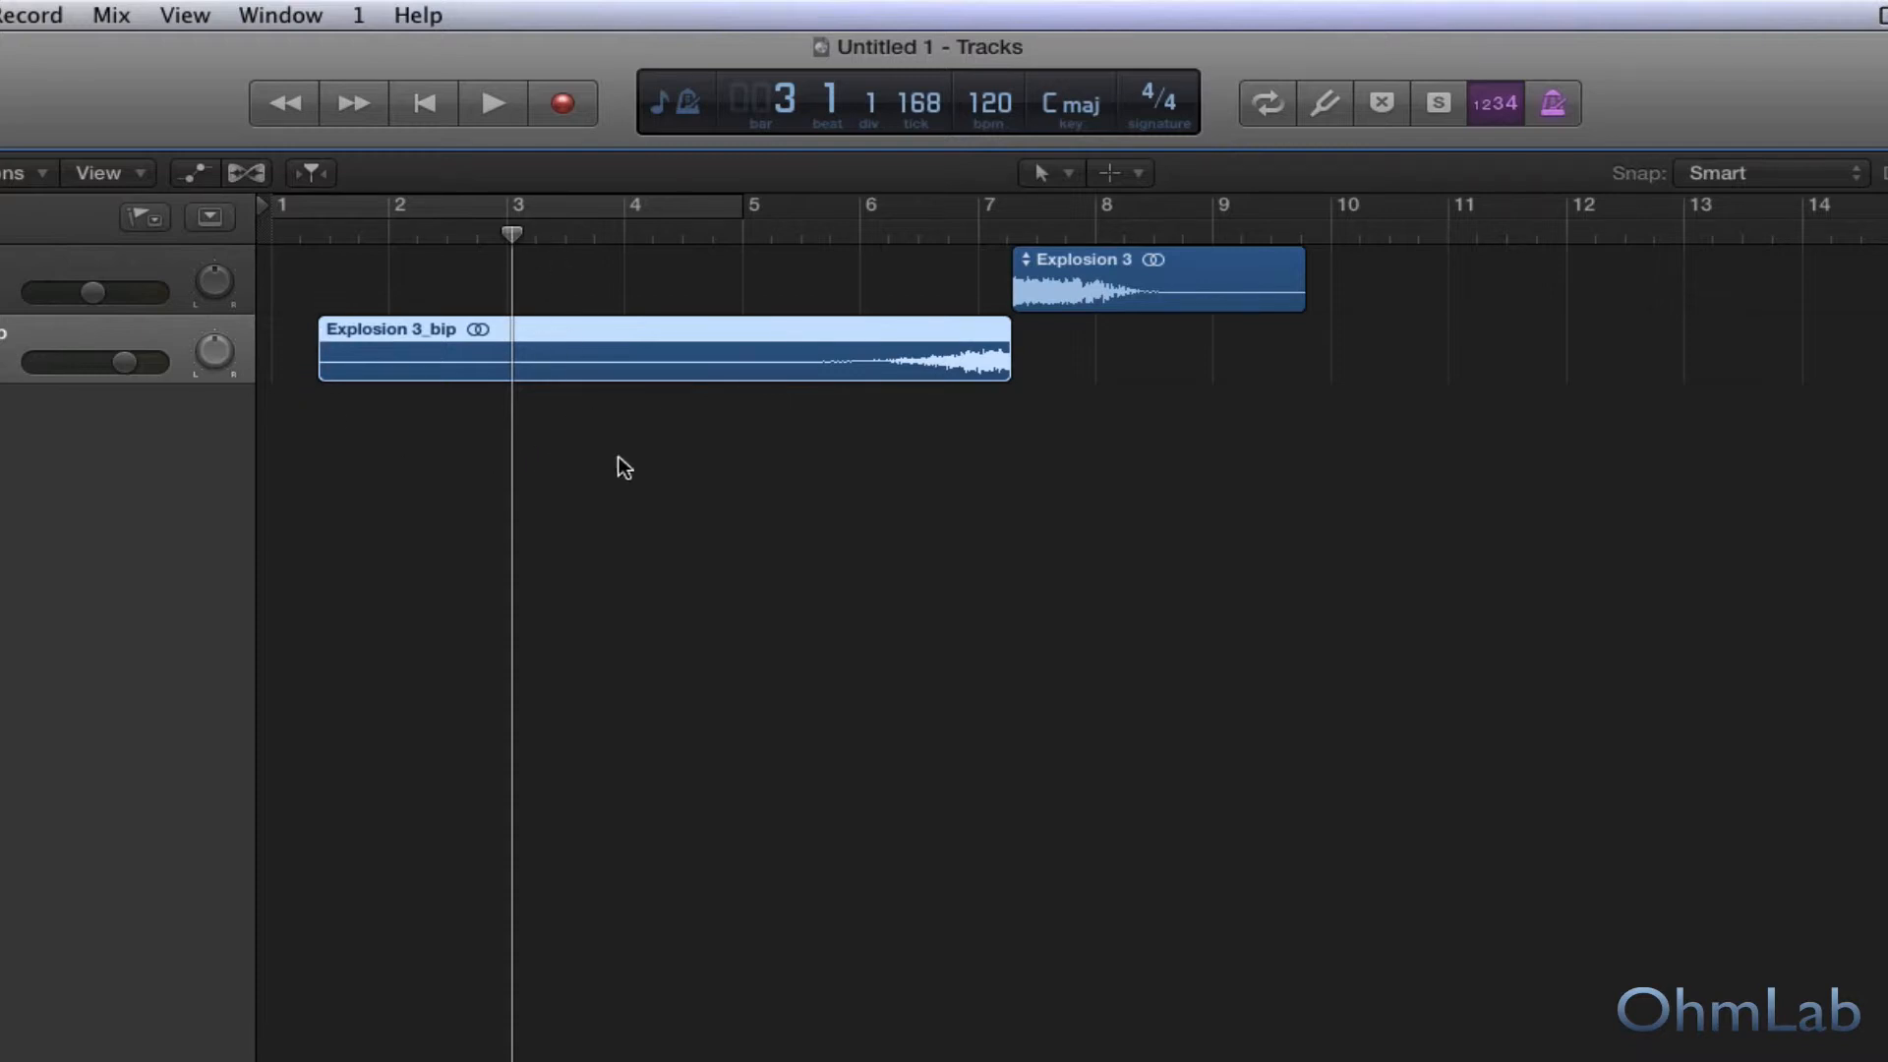
{"action": "double_click", "coordinate": [446, 229]}
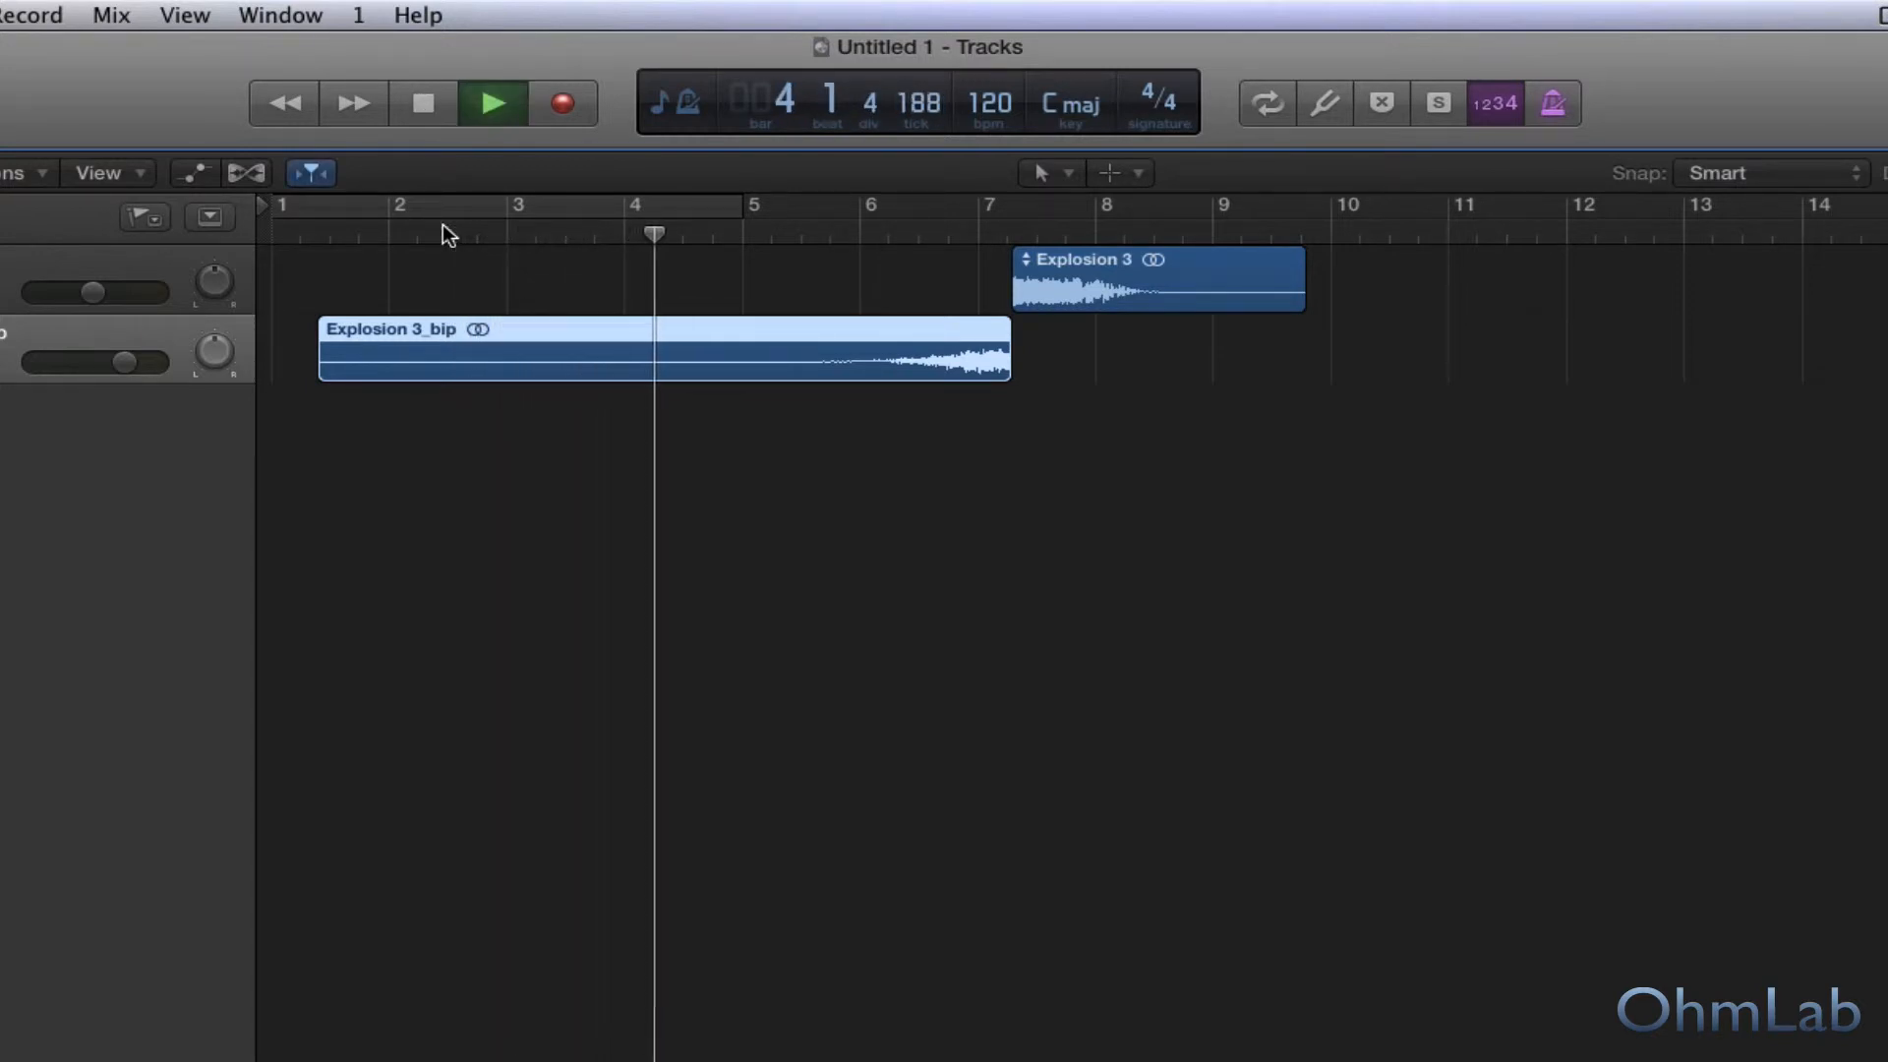
{"action": "key", "text": "space"}
{"action": "left_click", "coordinate": [595, 233]}
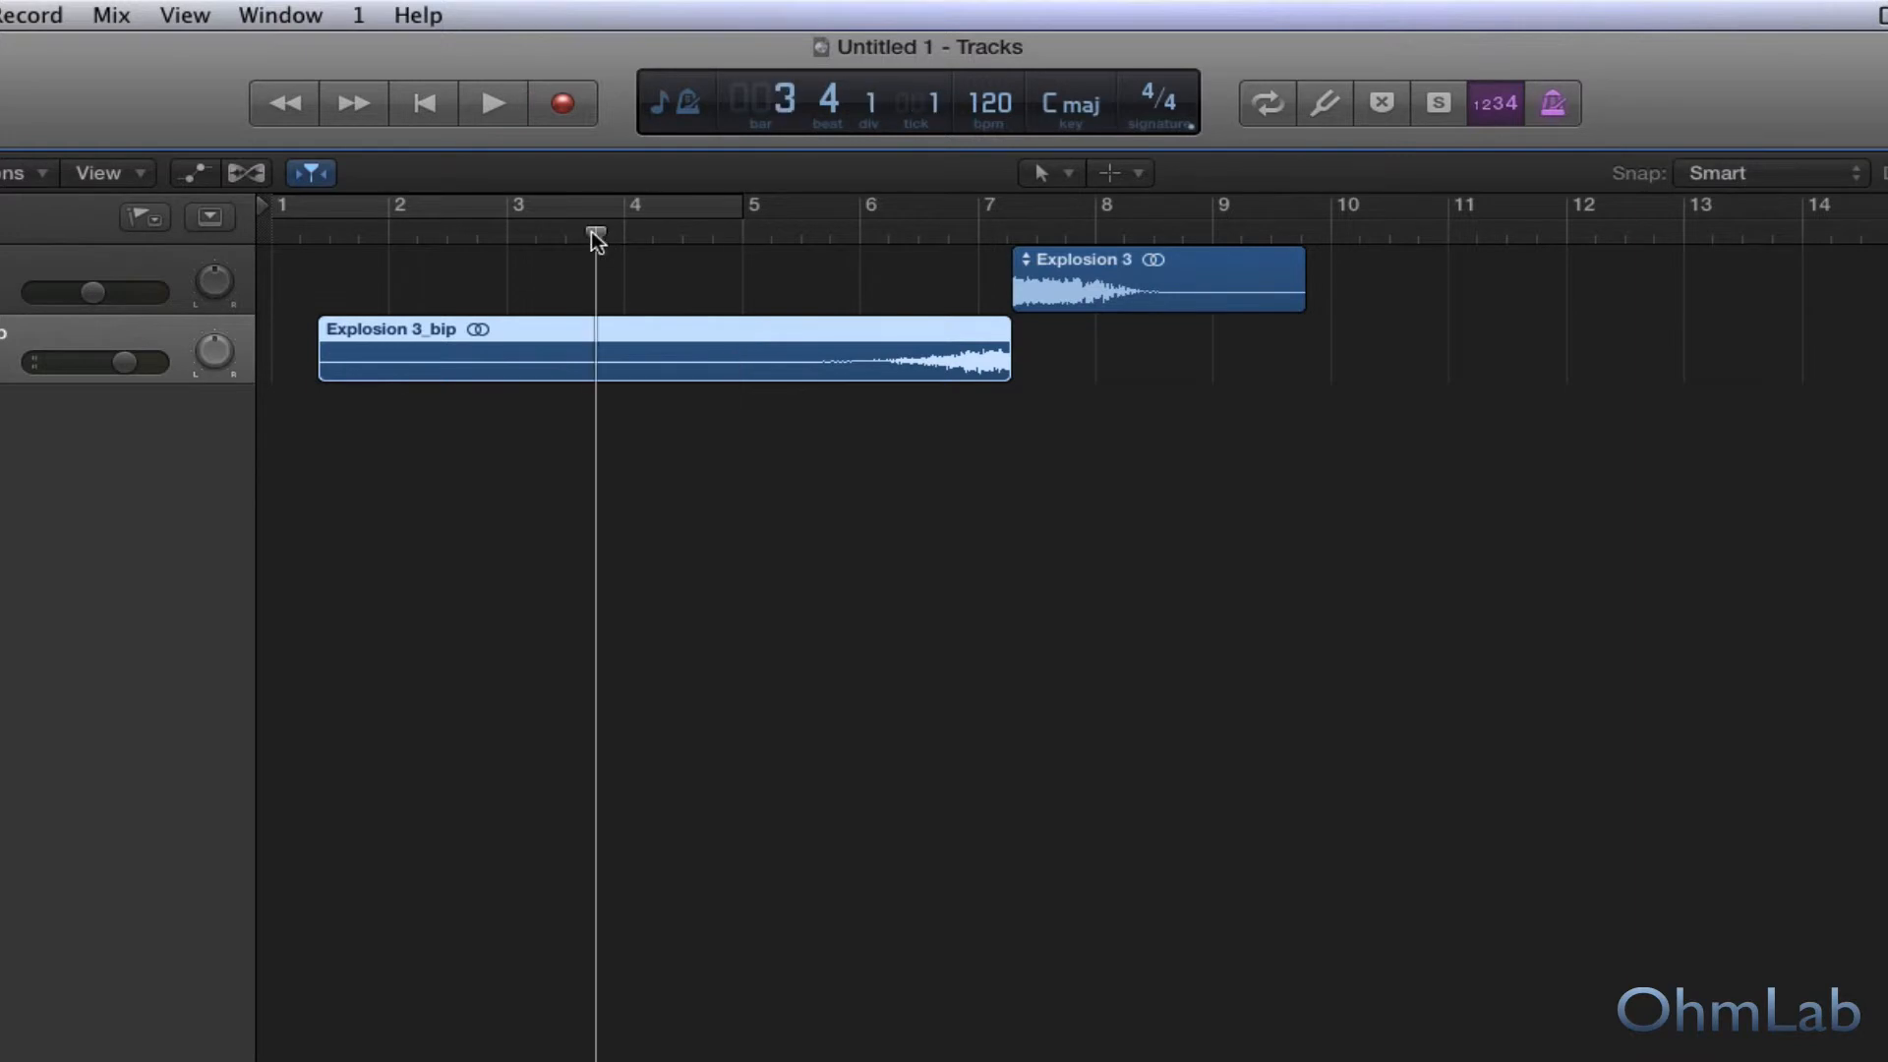
{"action": "right_click", "coordinate": [645, 323]}
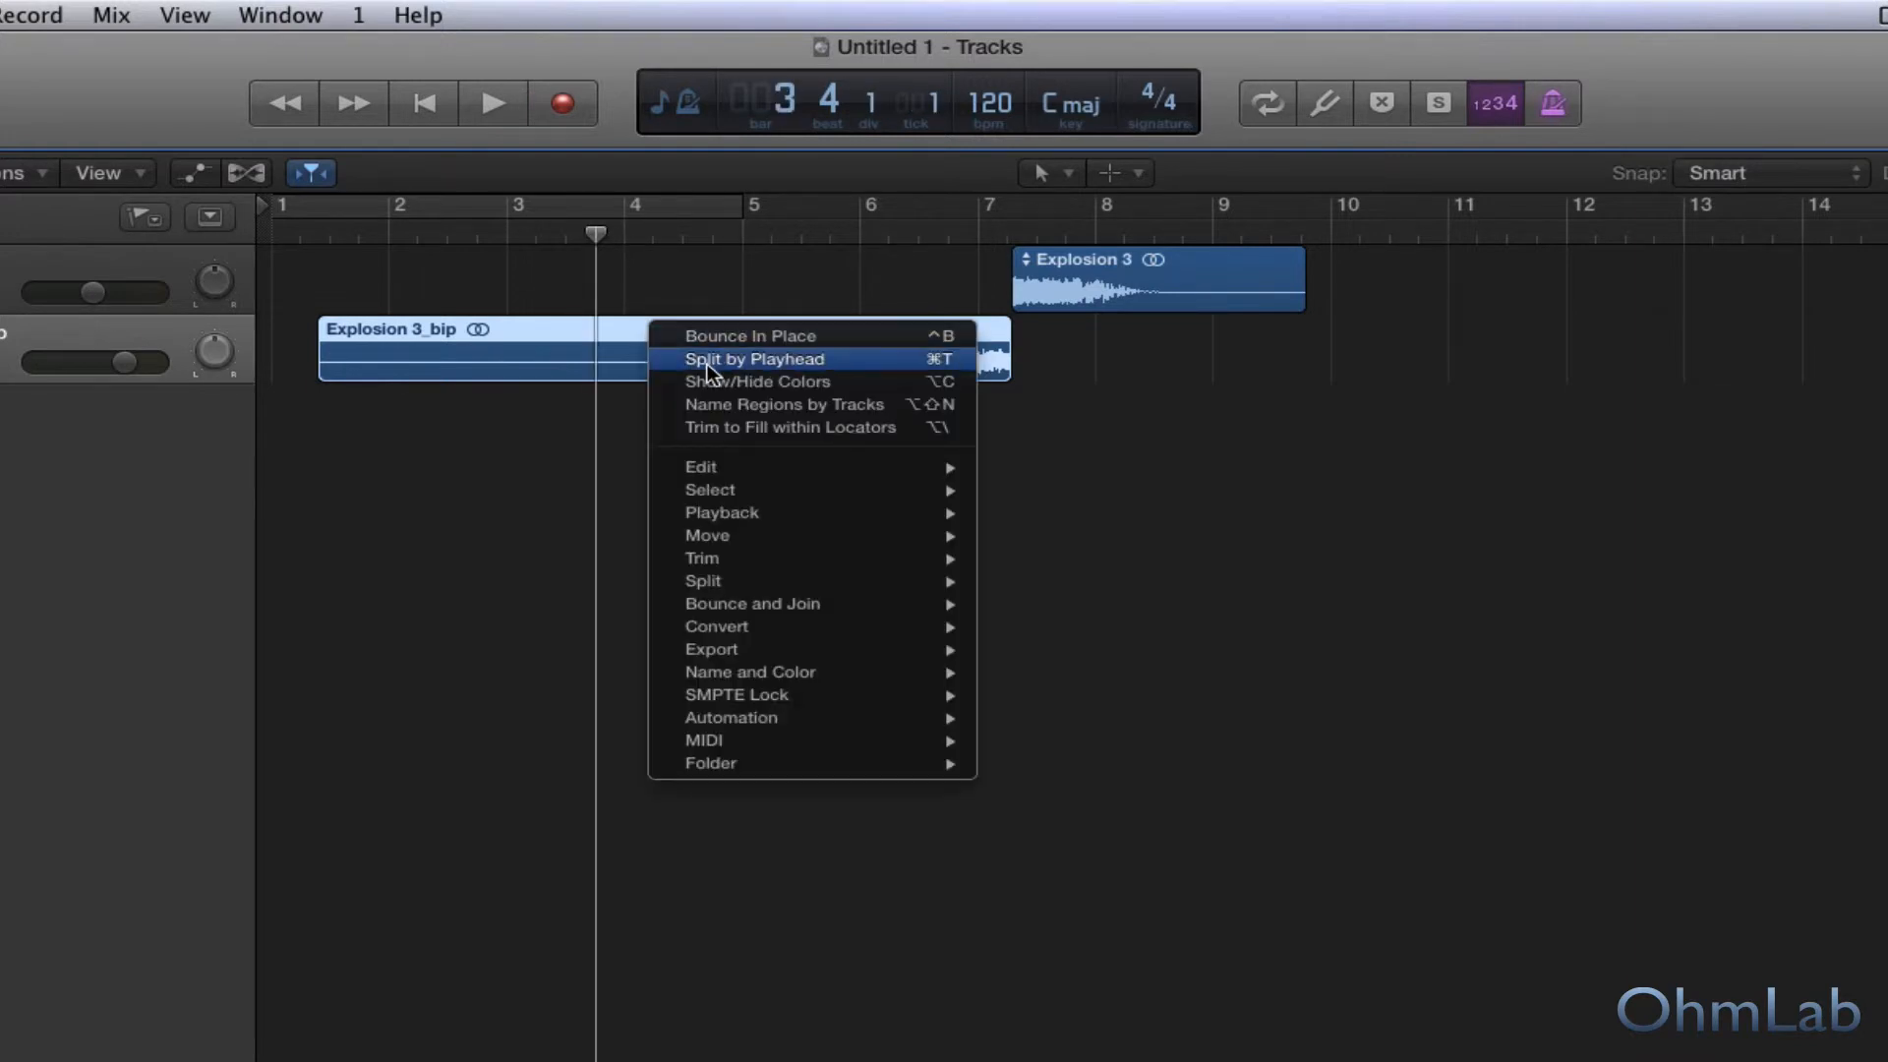
{"action": "left_click", "coordinate": [710, 358]}
{"action": "left_click", "coordinate": [482, 328]}
{"action": "key", "text": "Delete"}
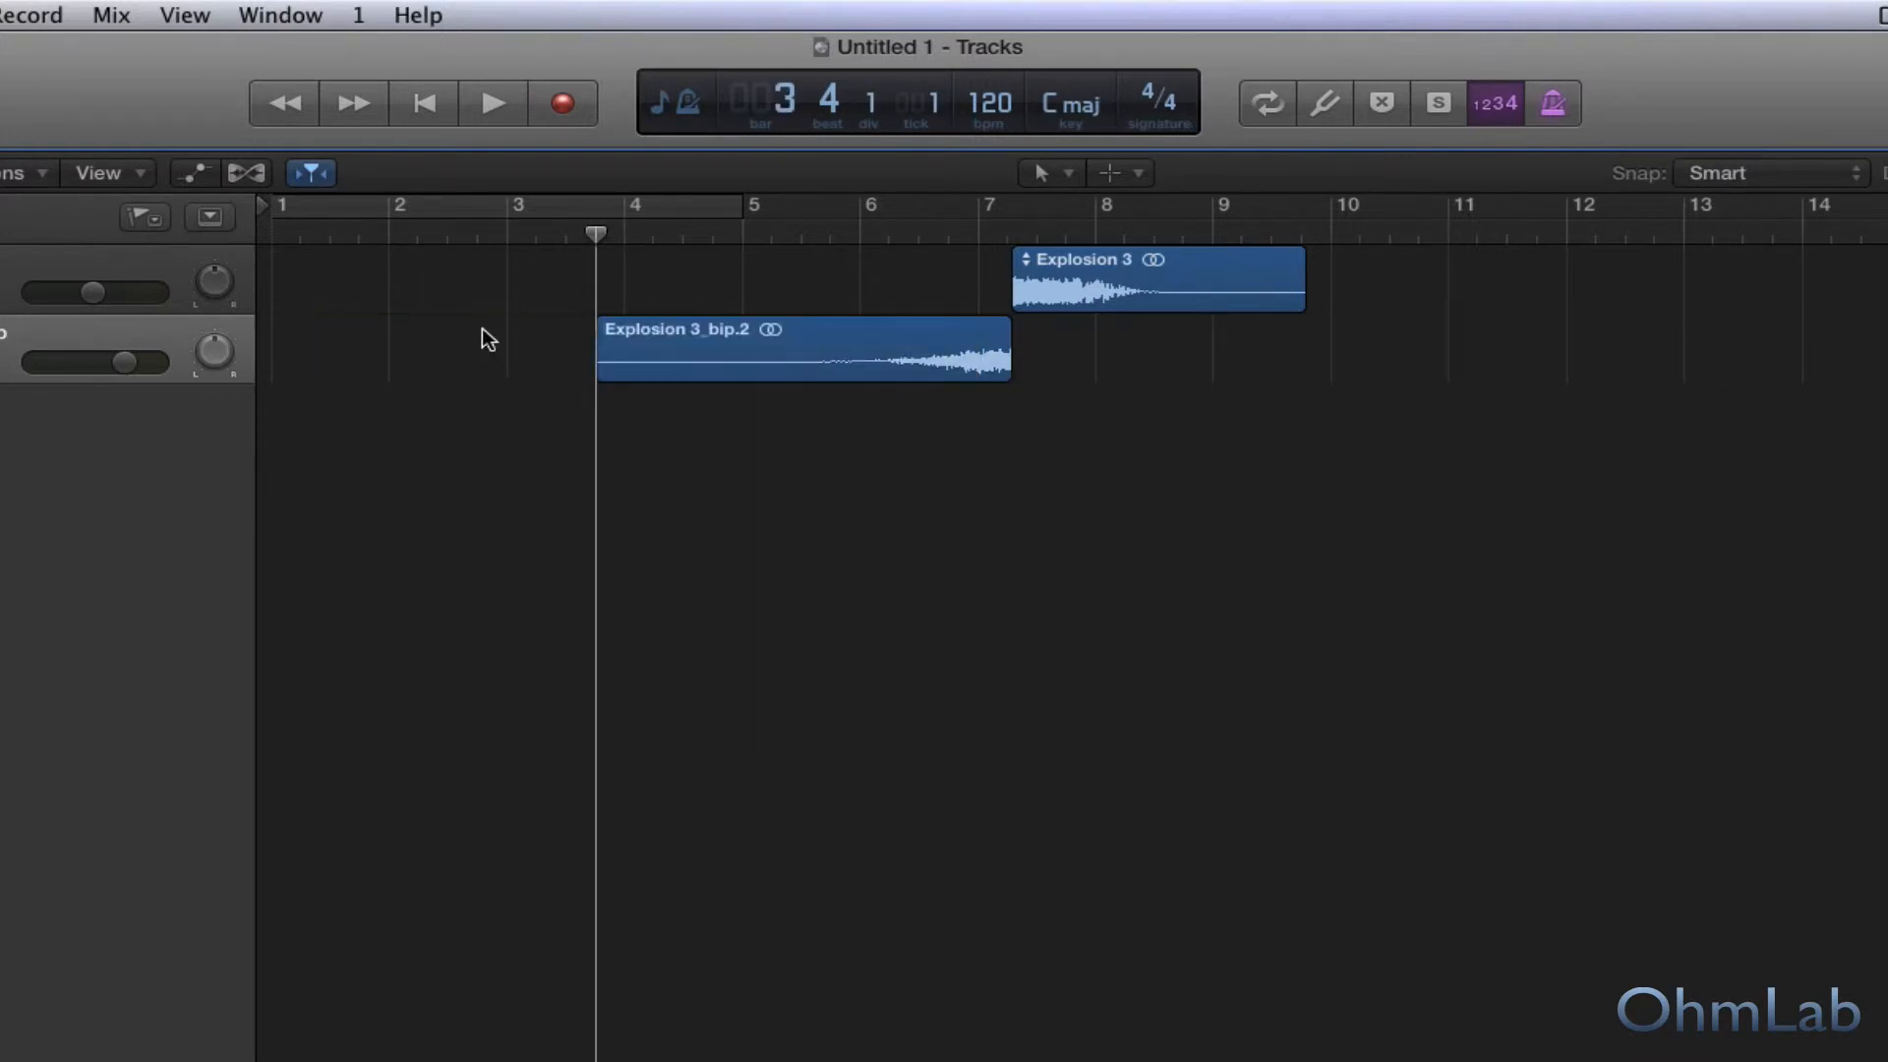
Add a curved fade-in about two bars long to the start of the reversed region and play it into the explosion.
{"action": "left_click", "coordinate": [1112, 175]}
{"action": "left_click", "coordinate": [1167, 544]}
{"action": "left_click_drag", "start_coordinate": [578, 357], "coordinate": [834, 346]}
{"action": "left_click_drag", "start_coordinate": [699, 364], "coordinate": [749, 404]}
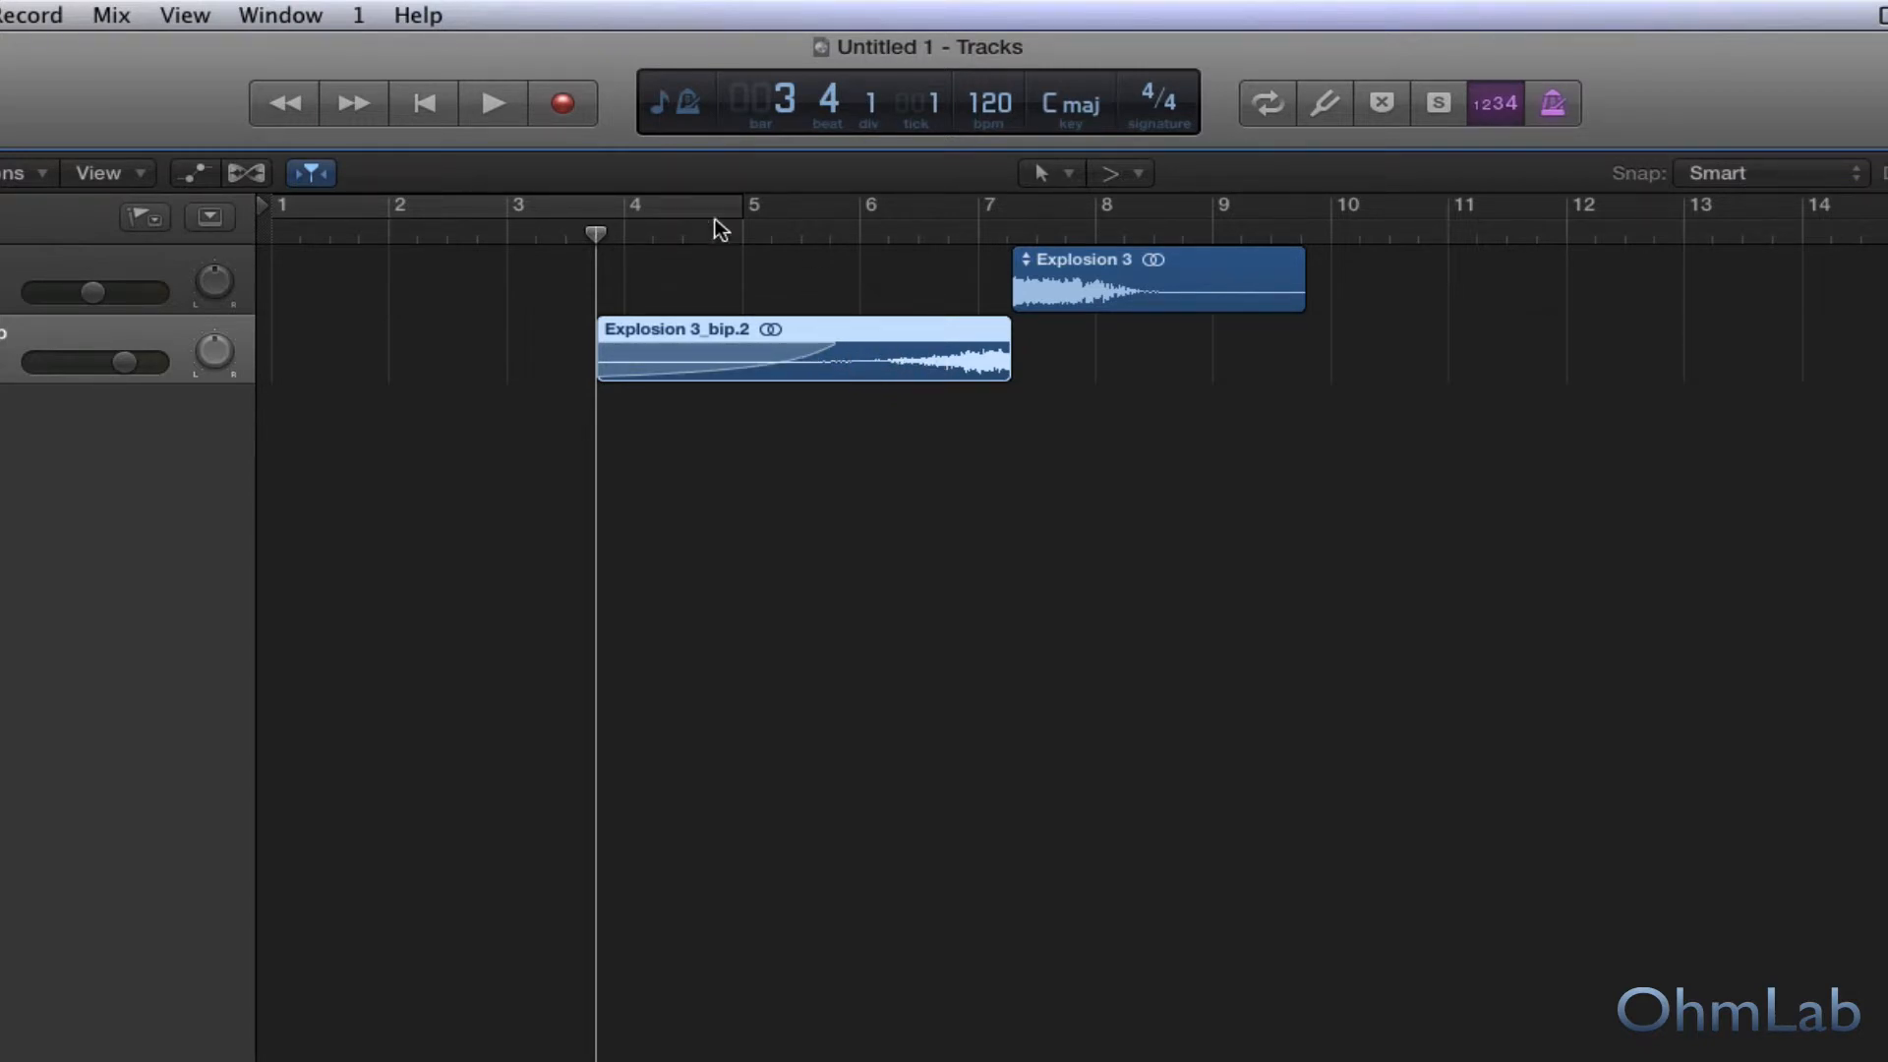
{"action": "left_click", "coordinate": [547, 234]}
{"action": "key", "text": "space"}
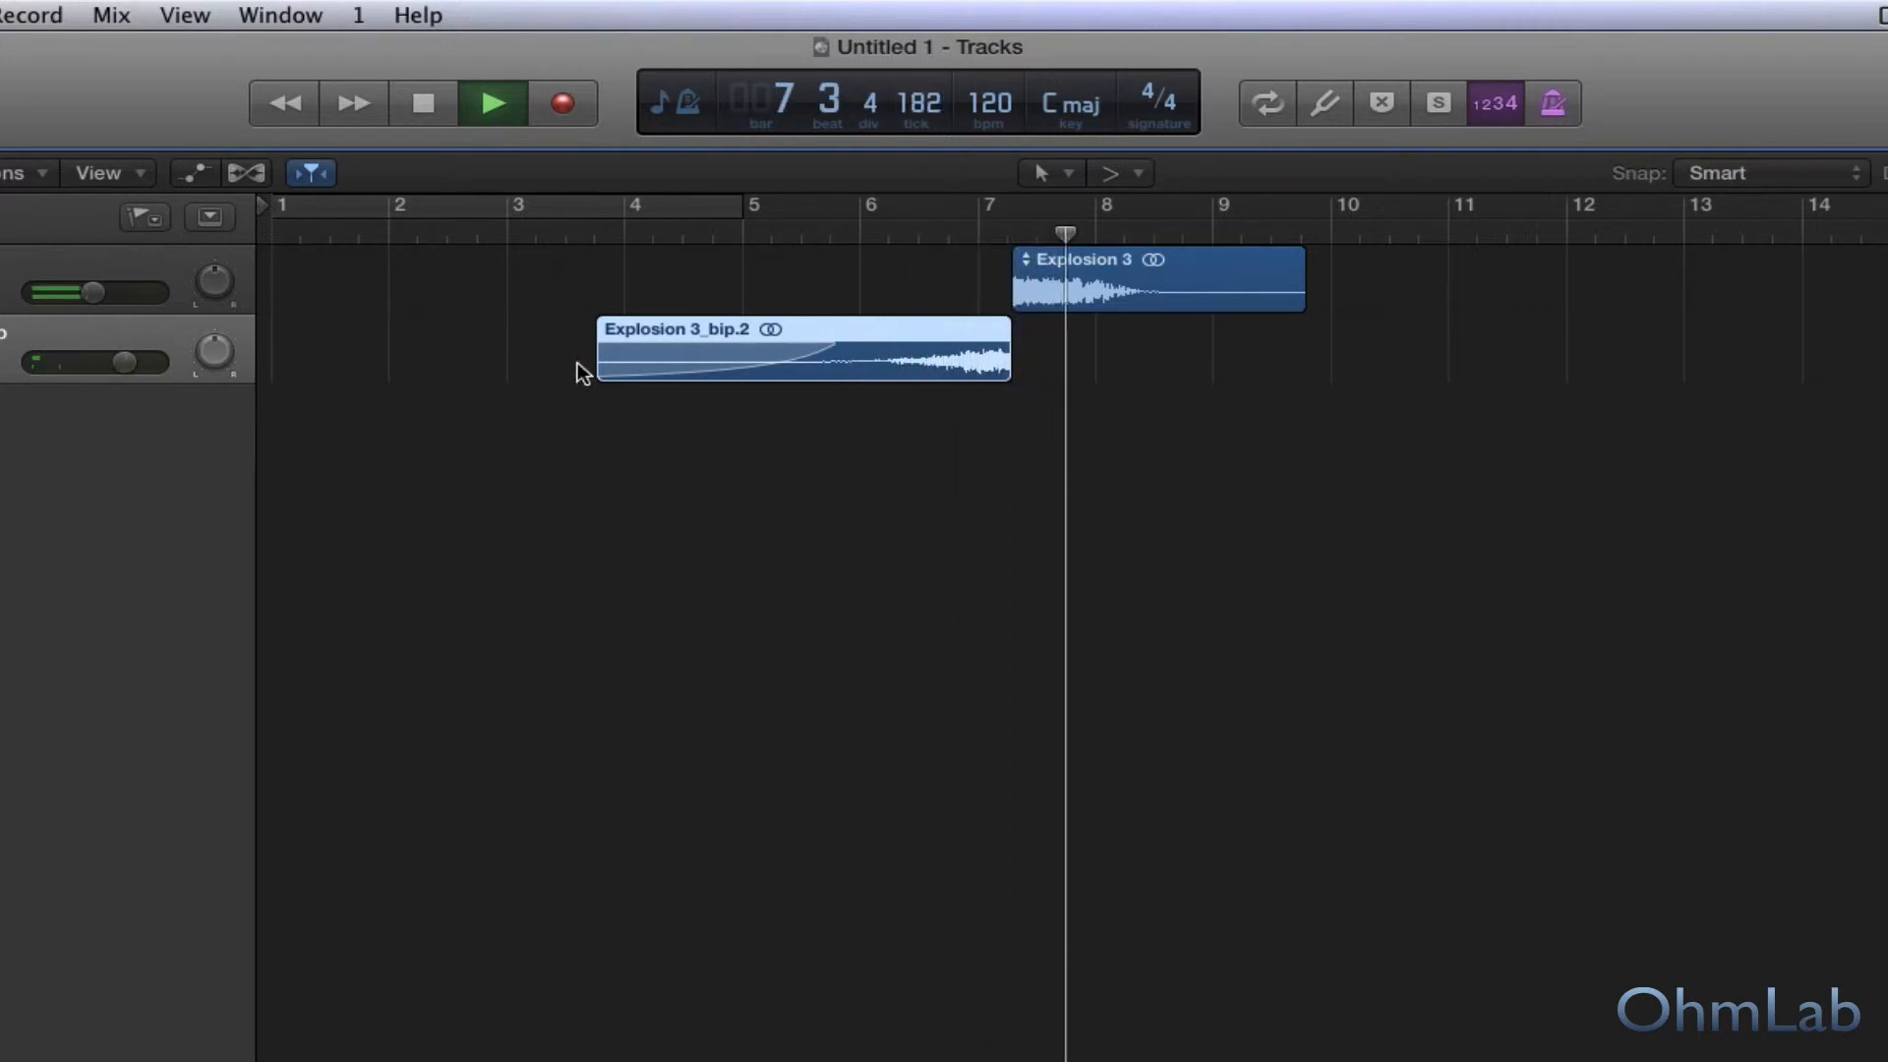
{"action": "key", "text": "space"}
Trim the start of the faded reversed region to about bar 4 beat 2 and audition the transition.
{"action": "left_click_drag", "start_coordinate": [641, 364], "coordinate": [659, 364]}
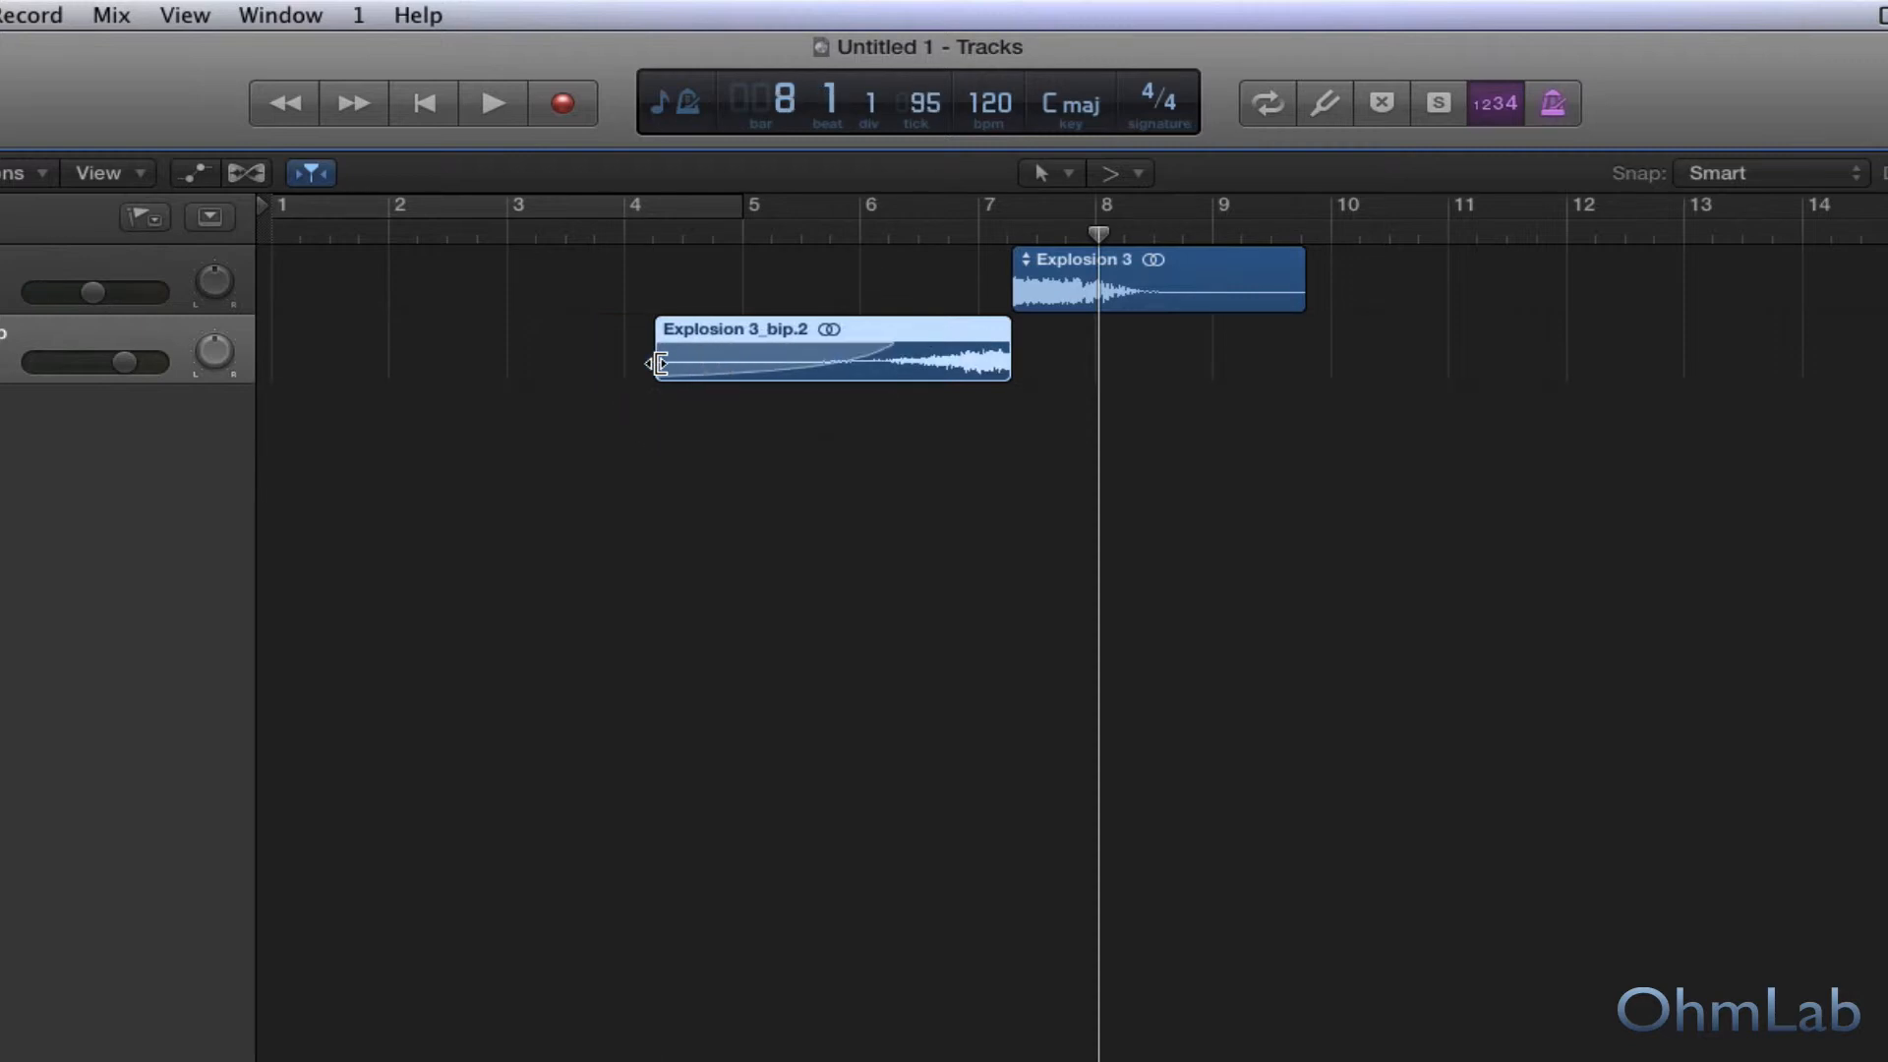
{"action": "left_click", "coordinate": [645, 236]}
{"action": "key", "text": "space"}
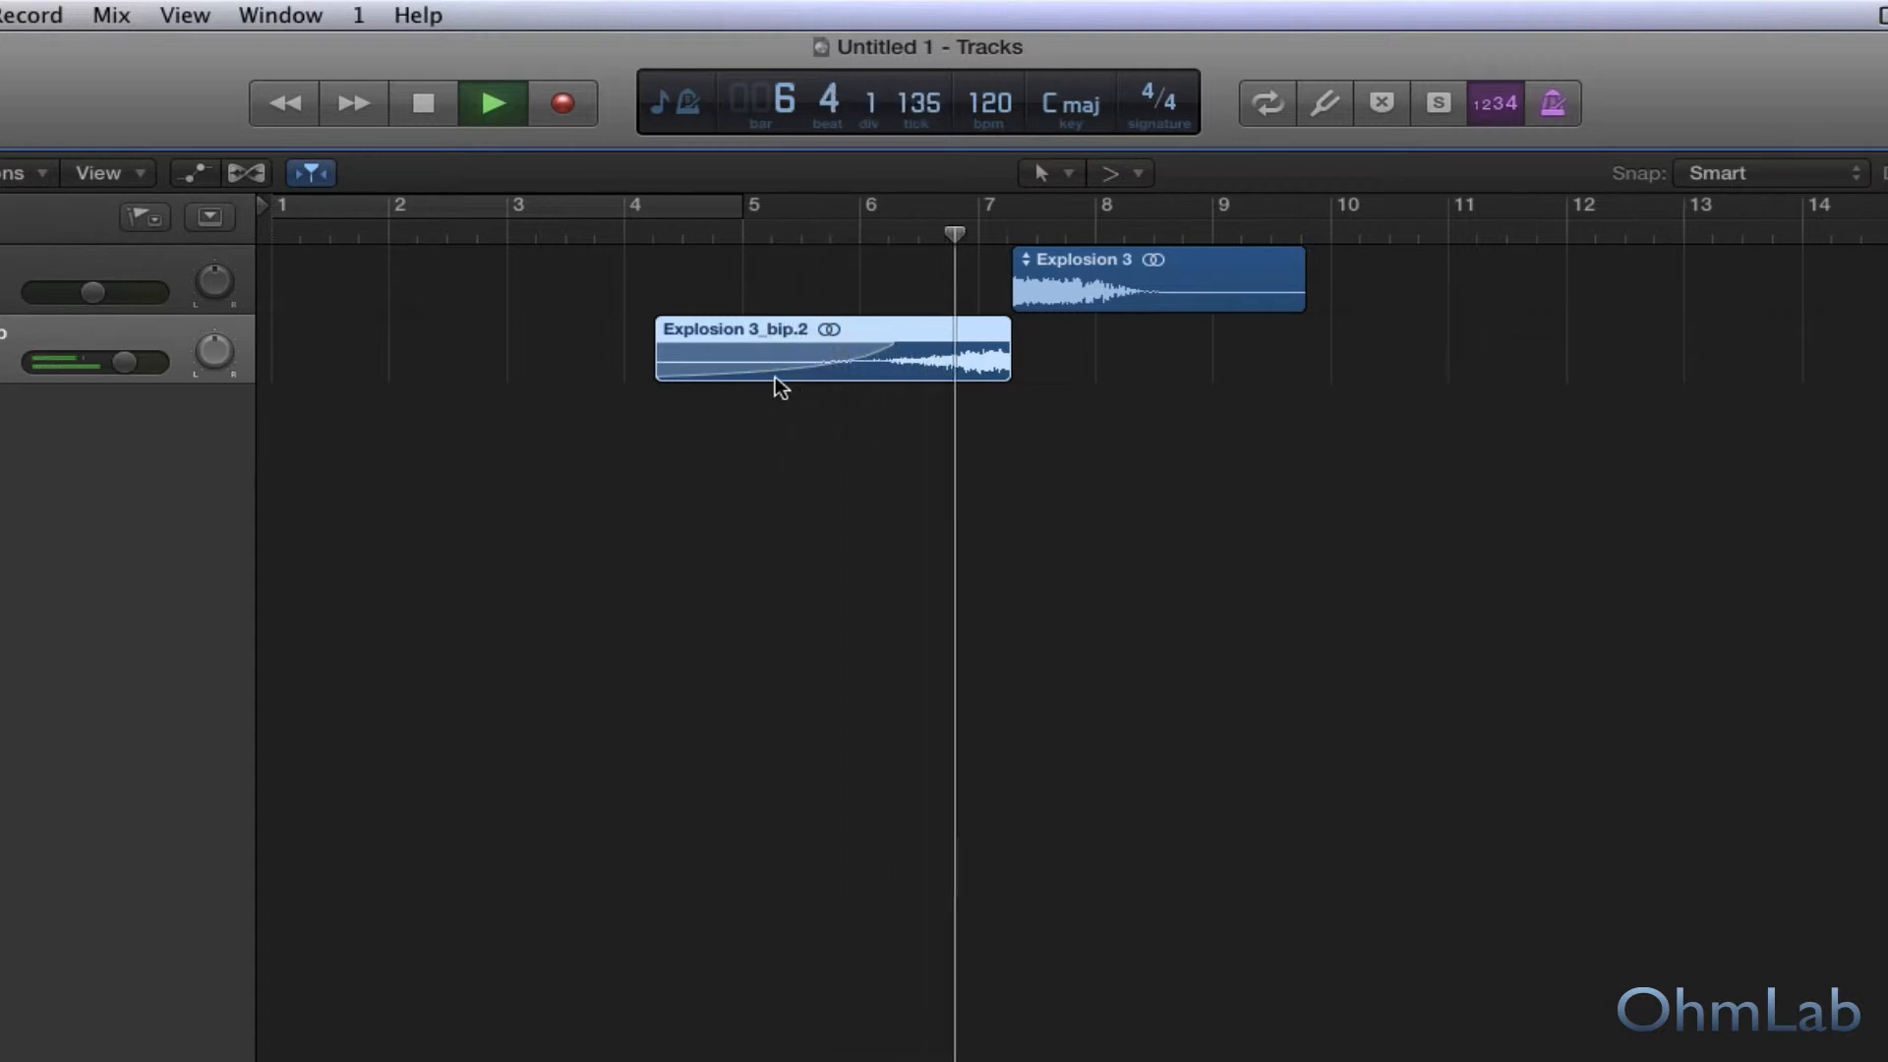
{"action": "key", "text": "space"}
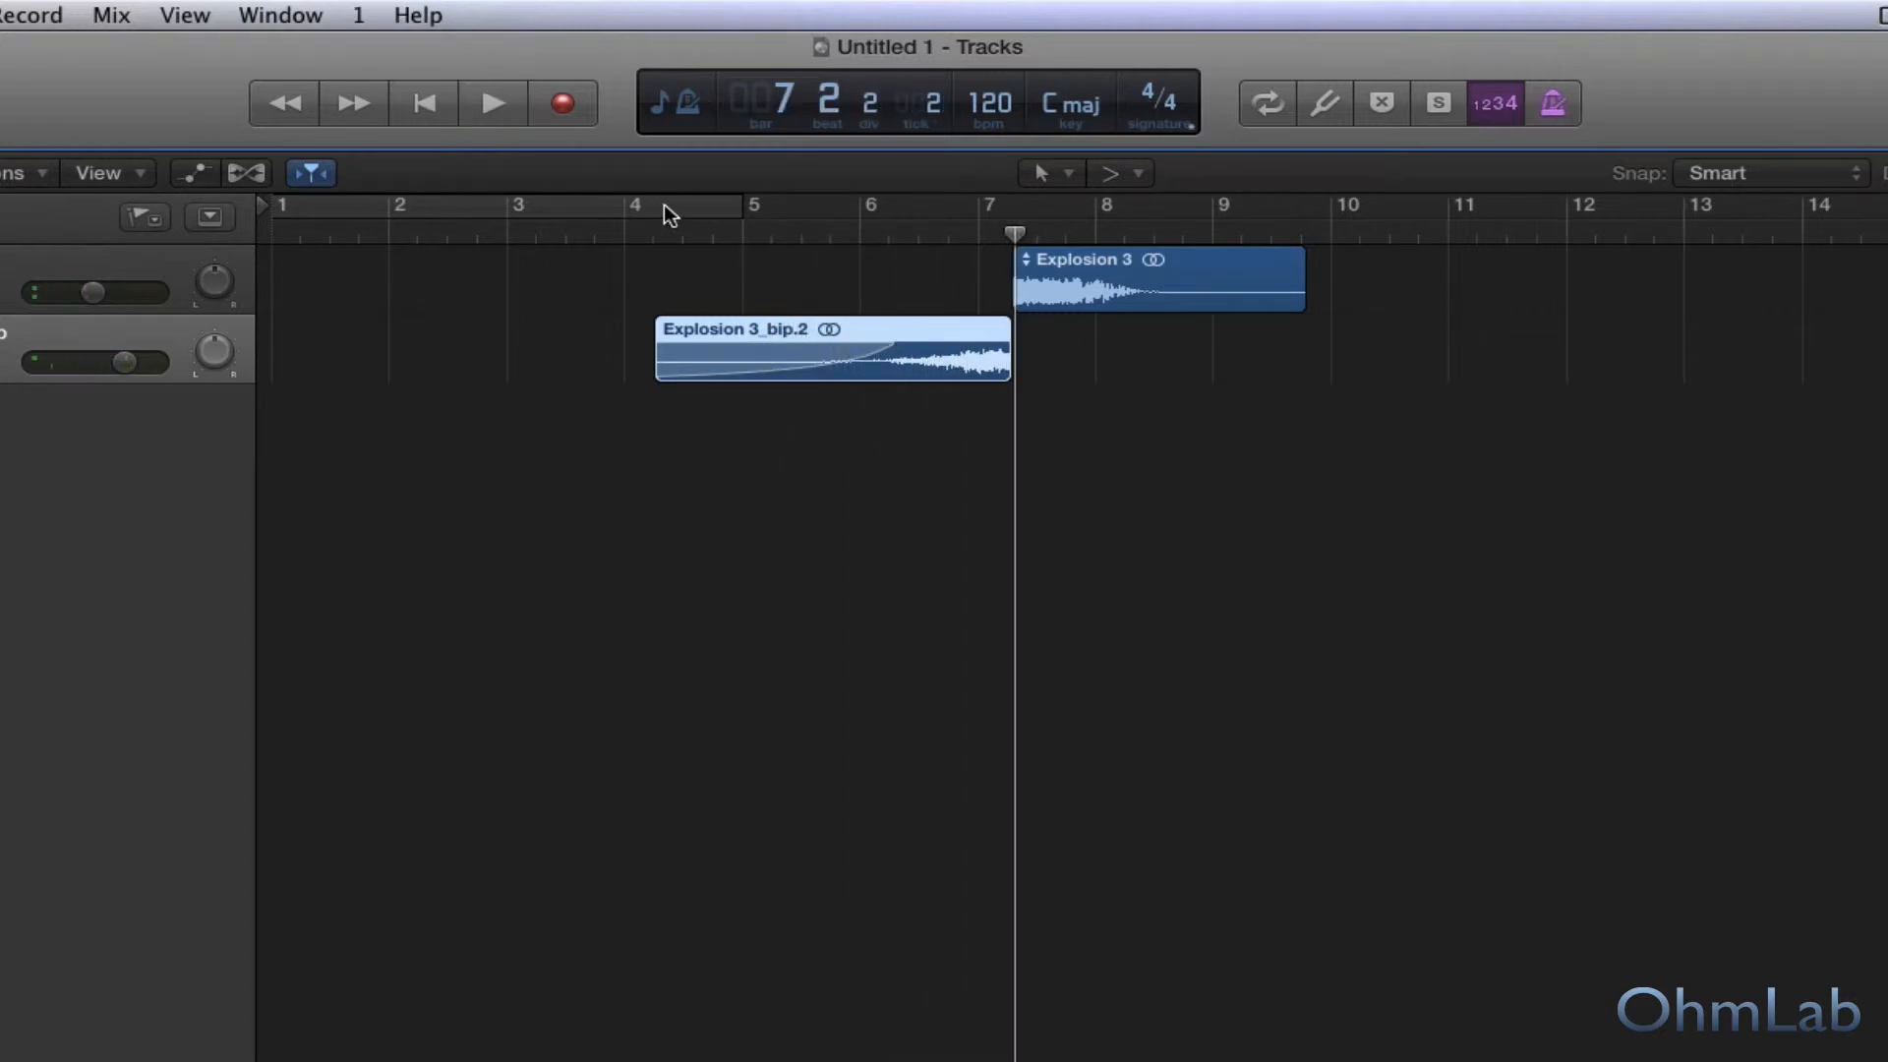
Set a cycle range from 4 2 1 1 to bar 10 covering both the reversed region and the explosion.
{"action": "left_click_drag", "start_coordinate": [666, 210], "coordinate": [1407, 215]}
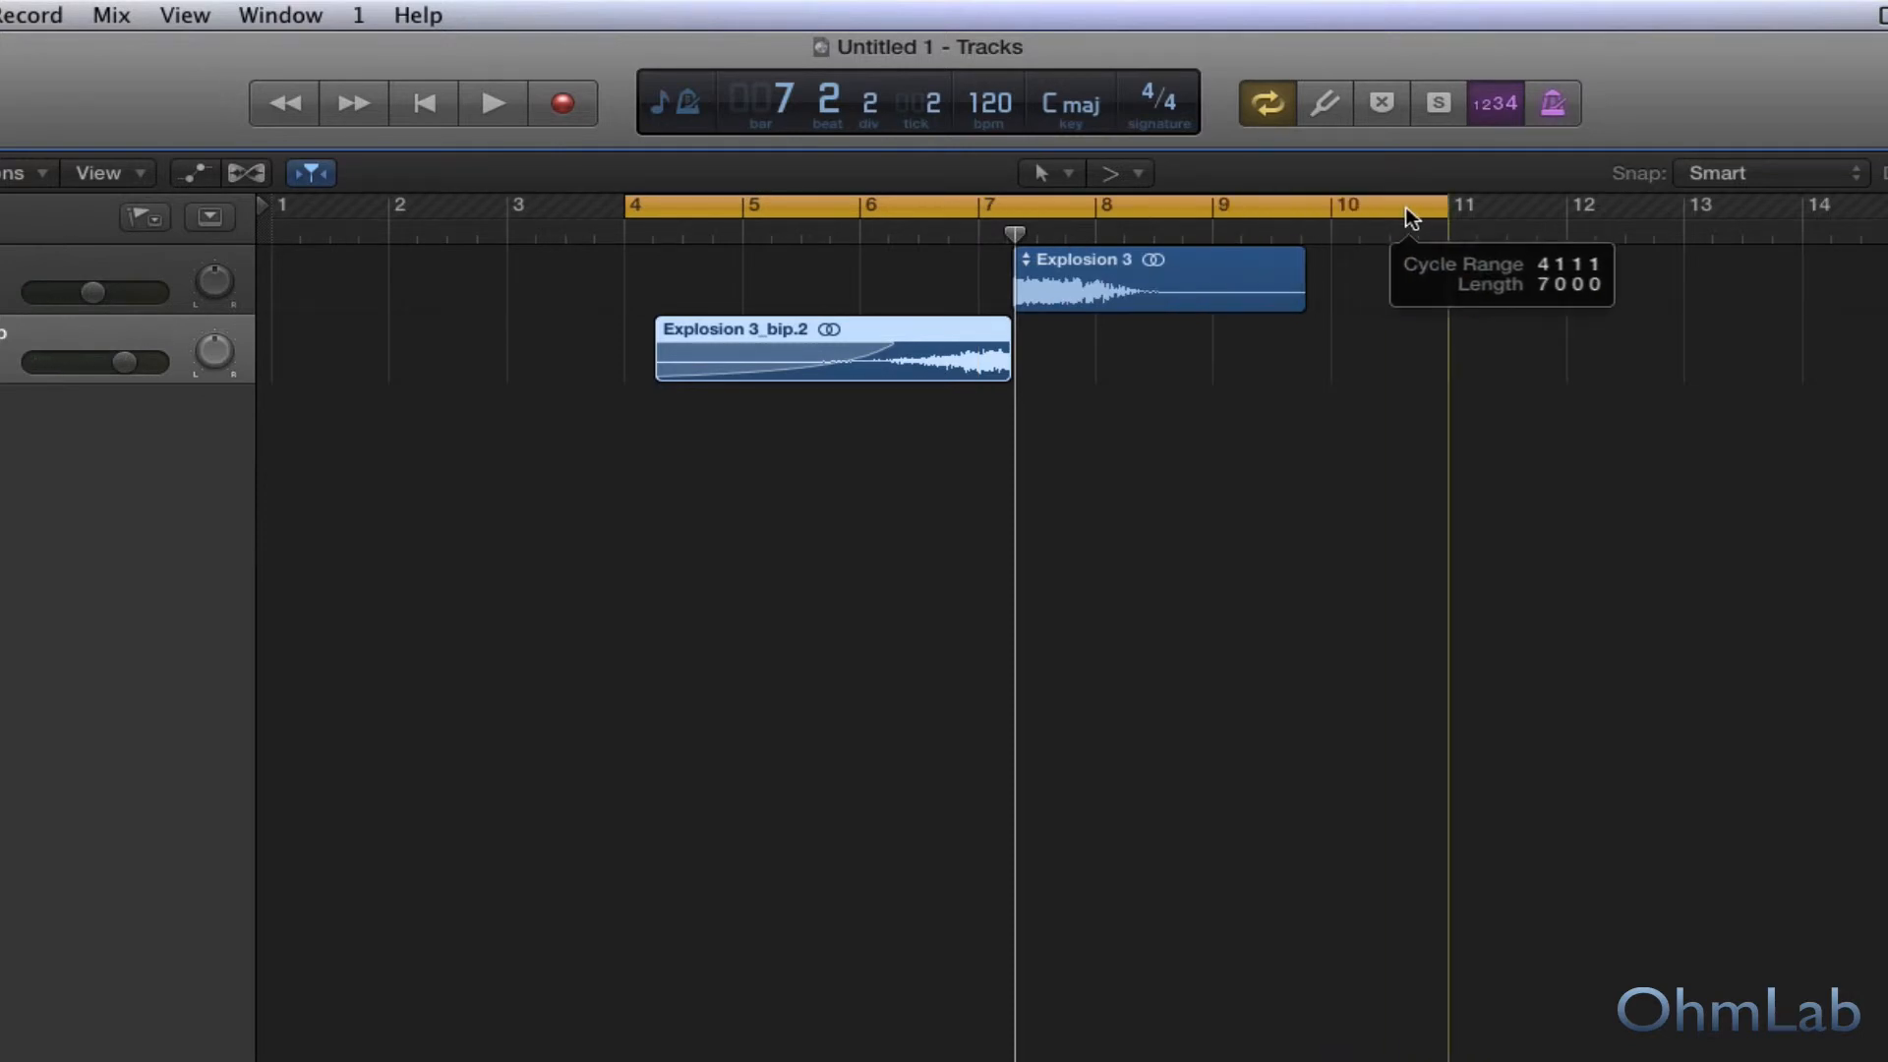
{"action": "left_click_drag", "start_coordinate": [629, 207], "coordinate": [659, 206]}
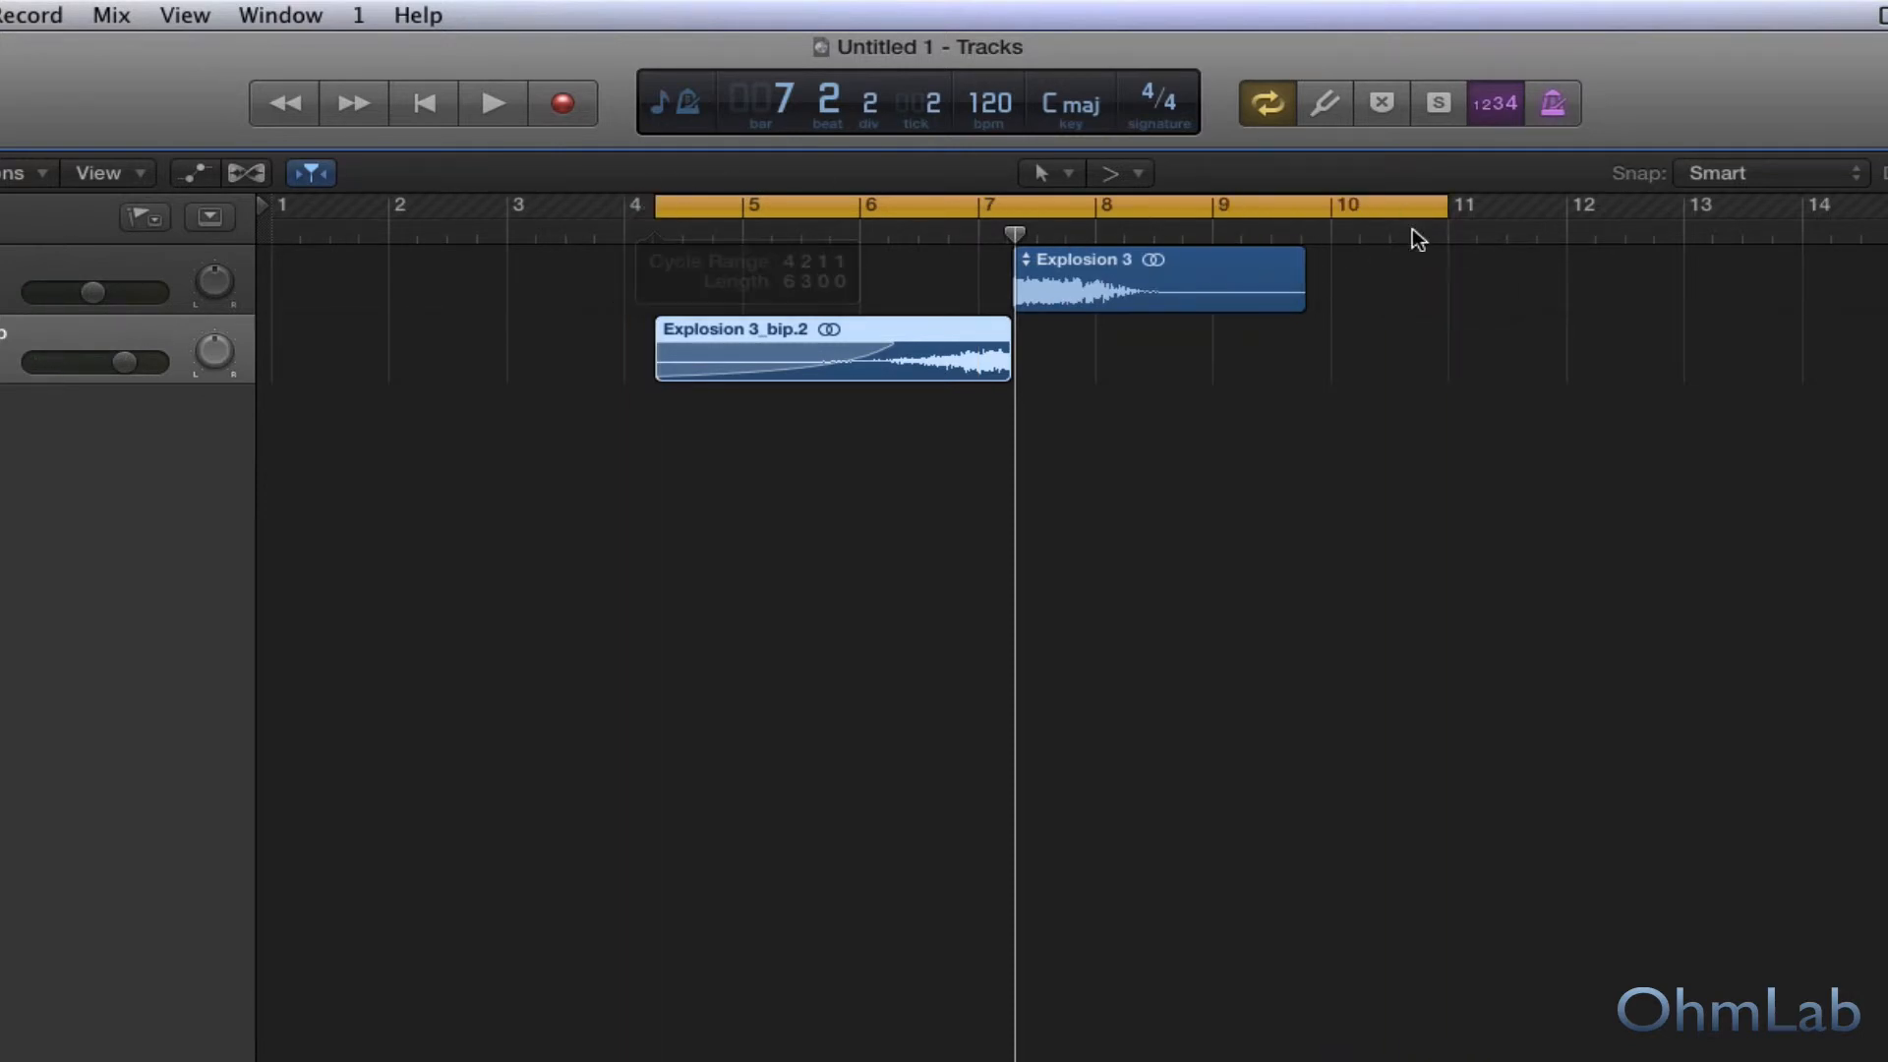
{"action": "left_click_drag", "start_coordinate": [1441, 209], "coordinate": [1328, 210]}
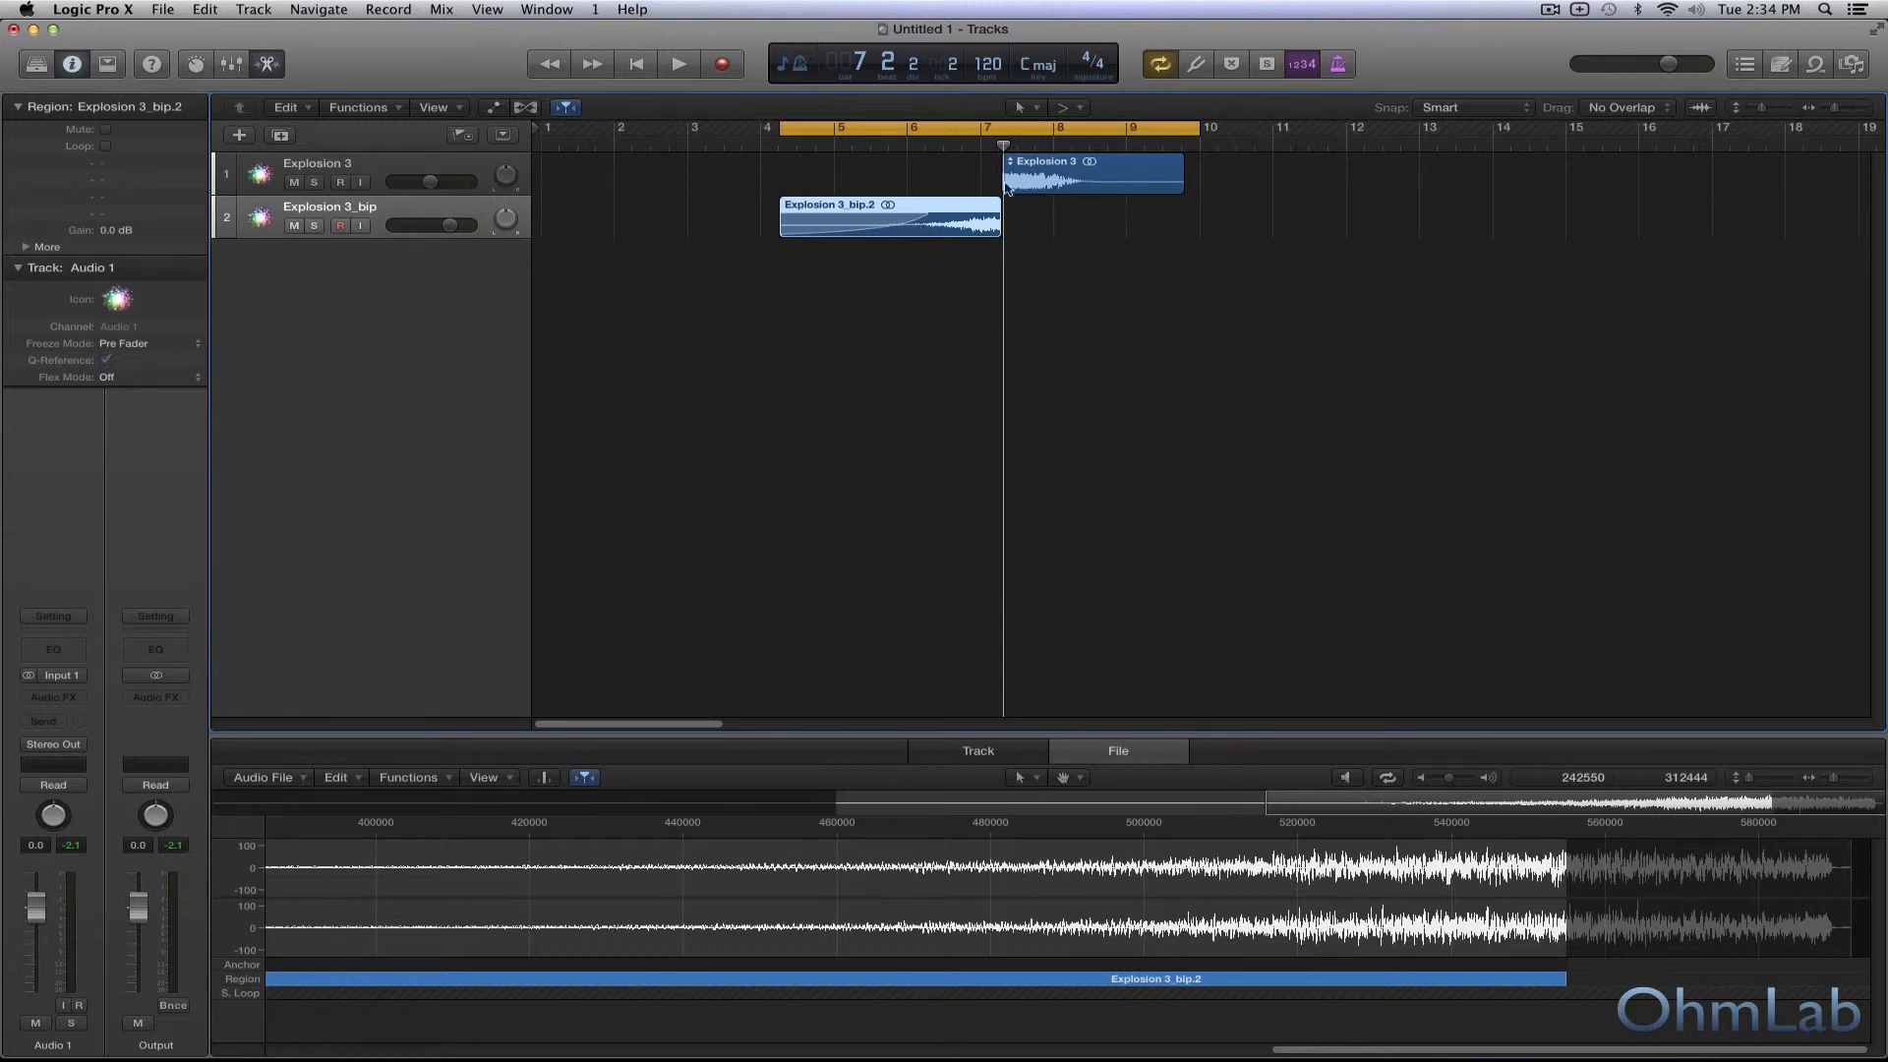
Insert a stereo Overdrive distortion plug-in on the Output channel strip.
{"action": "left_click", "coordinate": [1057, 167]}
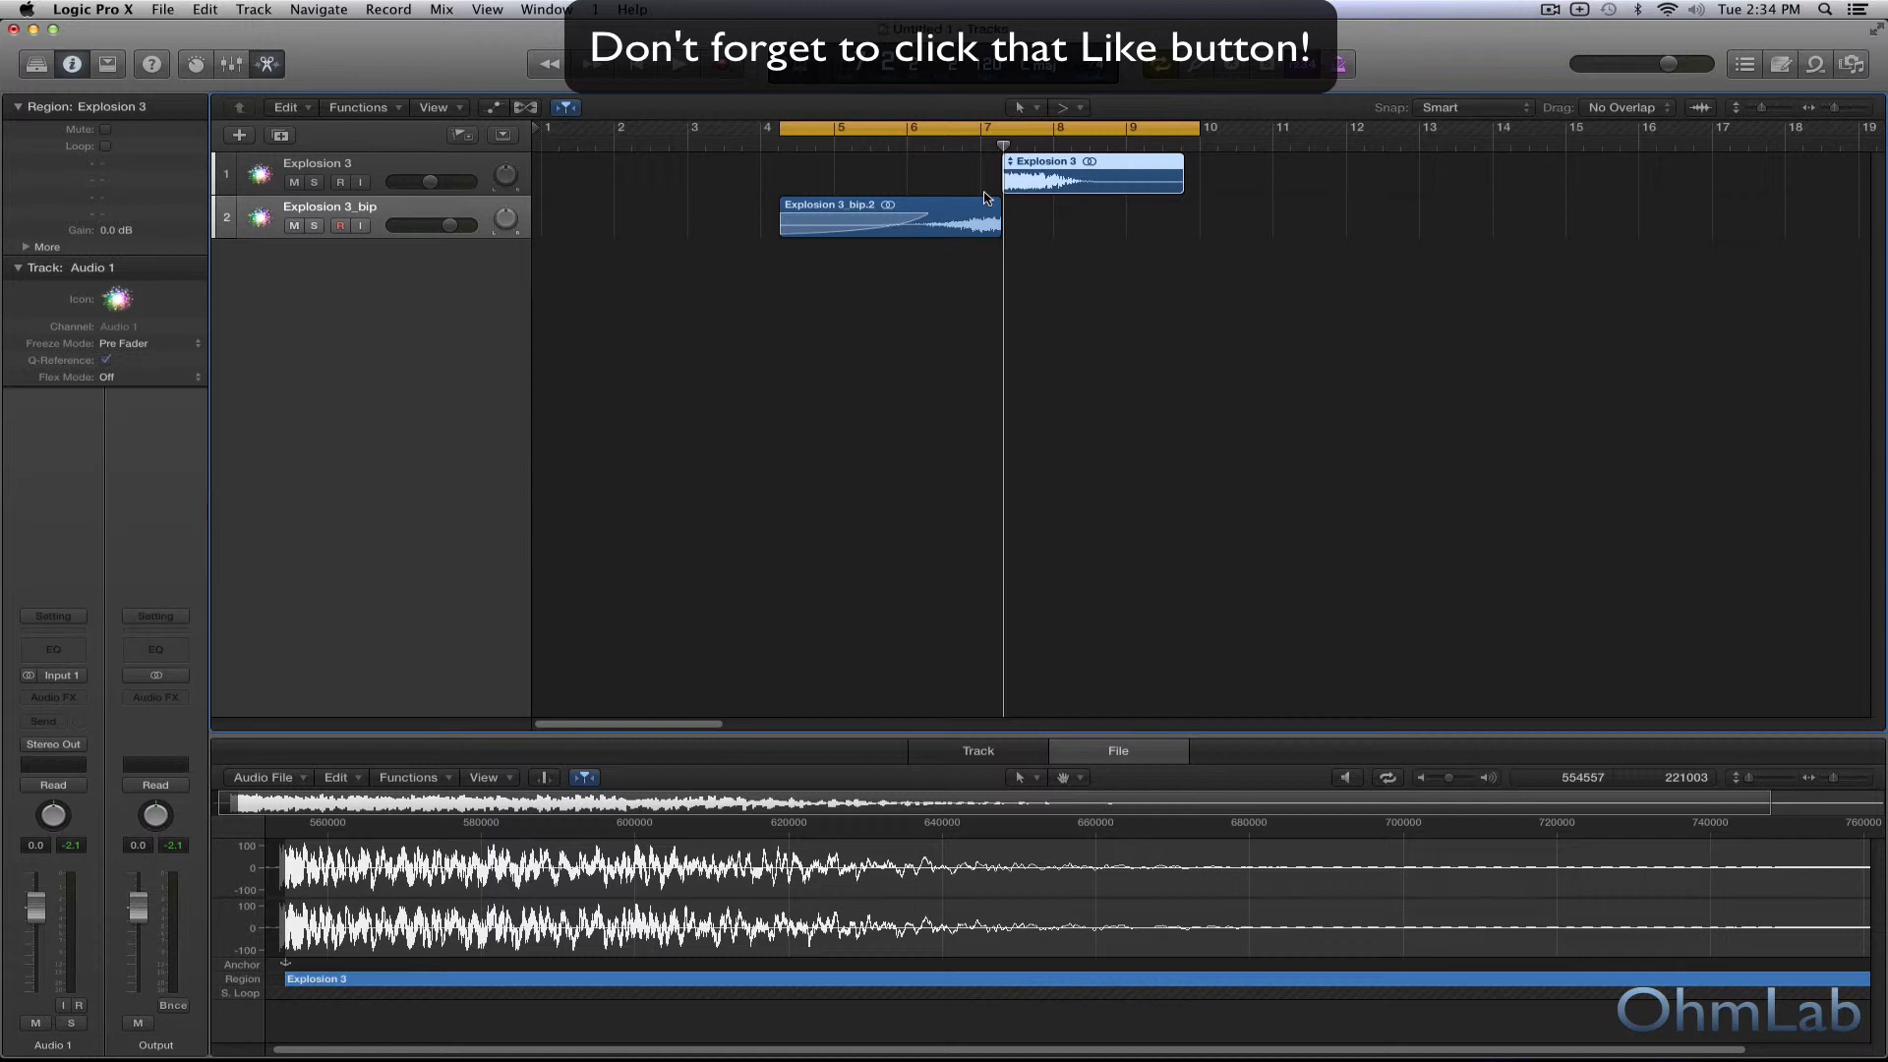
{"action": "left_click", "coordinate": [930, 233]}
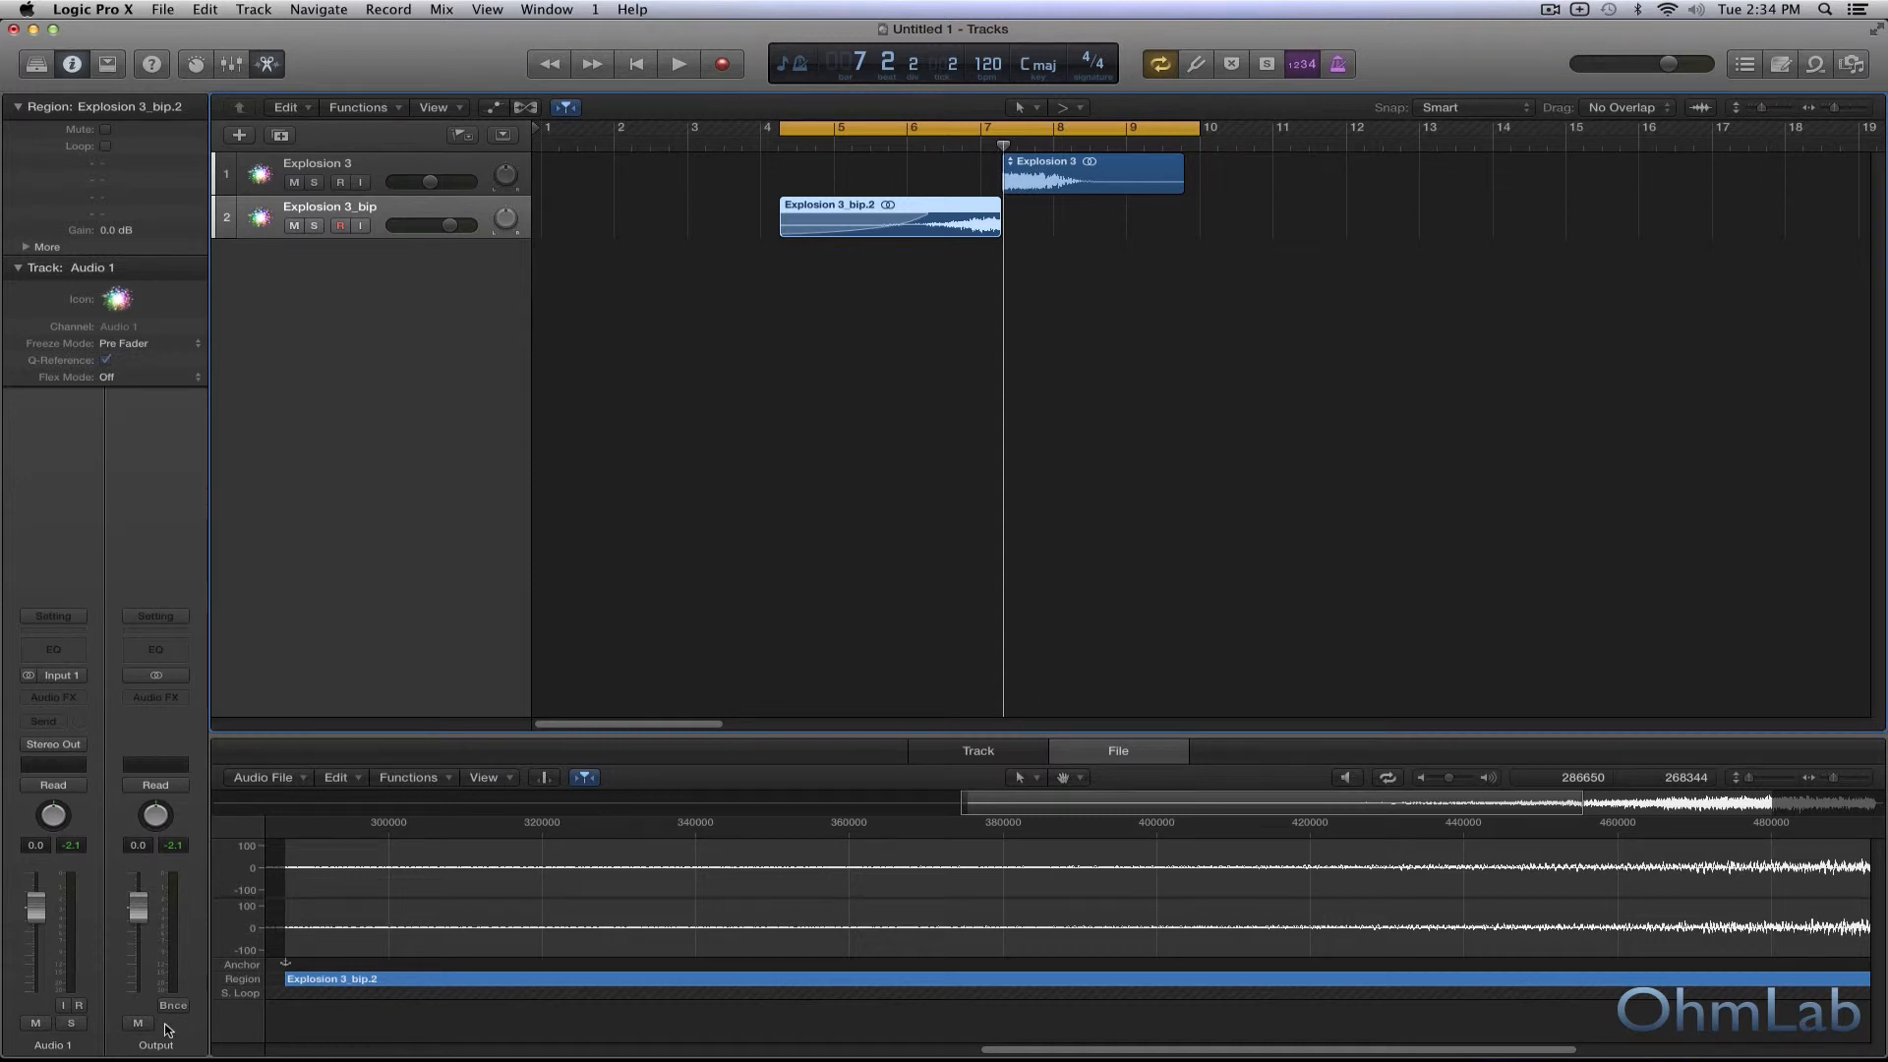
{"action": "left_click", "coordinate": [162, 698]}
{"action": "mouse_move", "coordinate": [251, 761]}
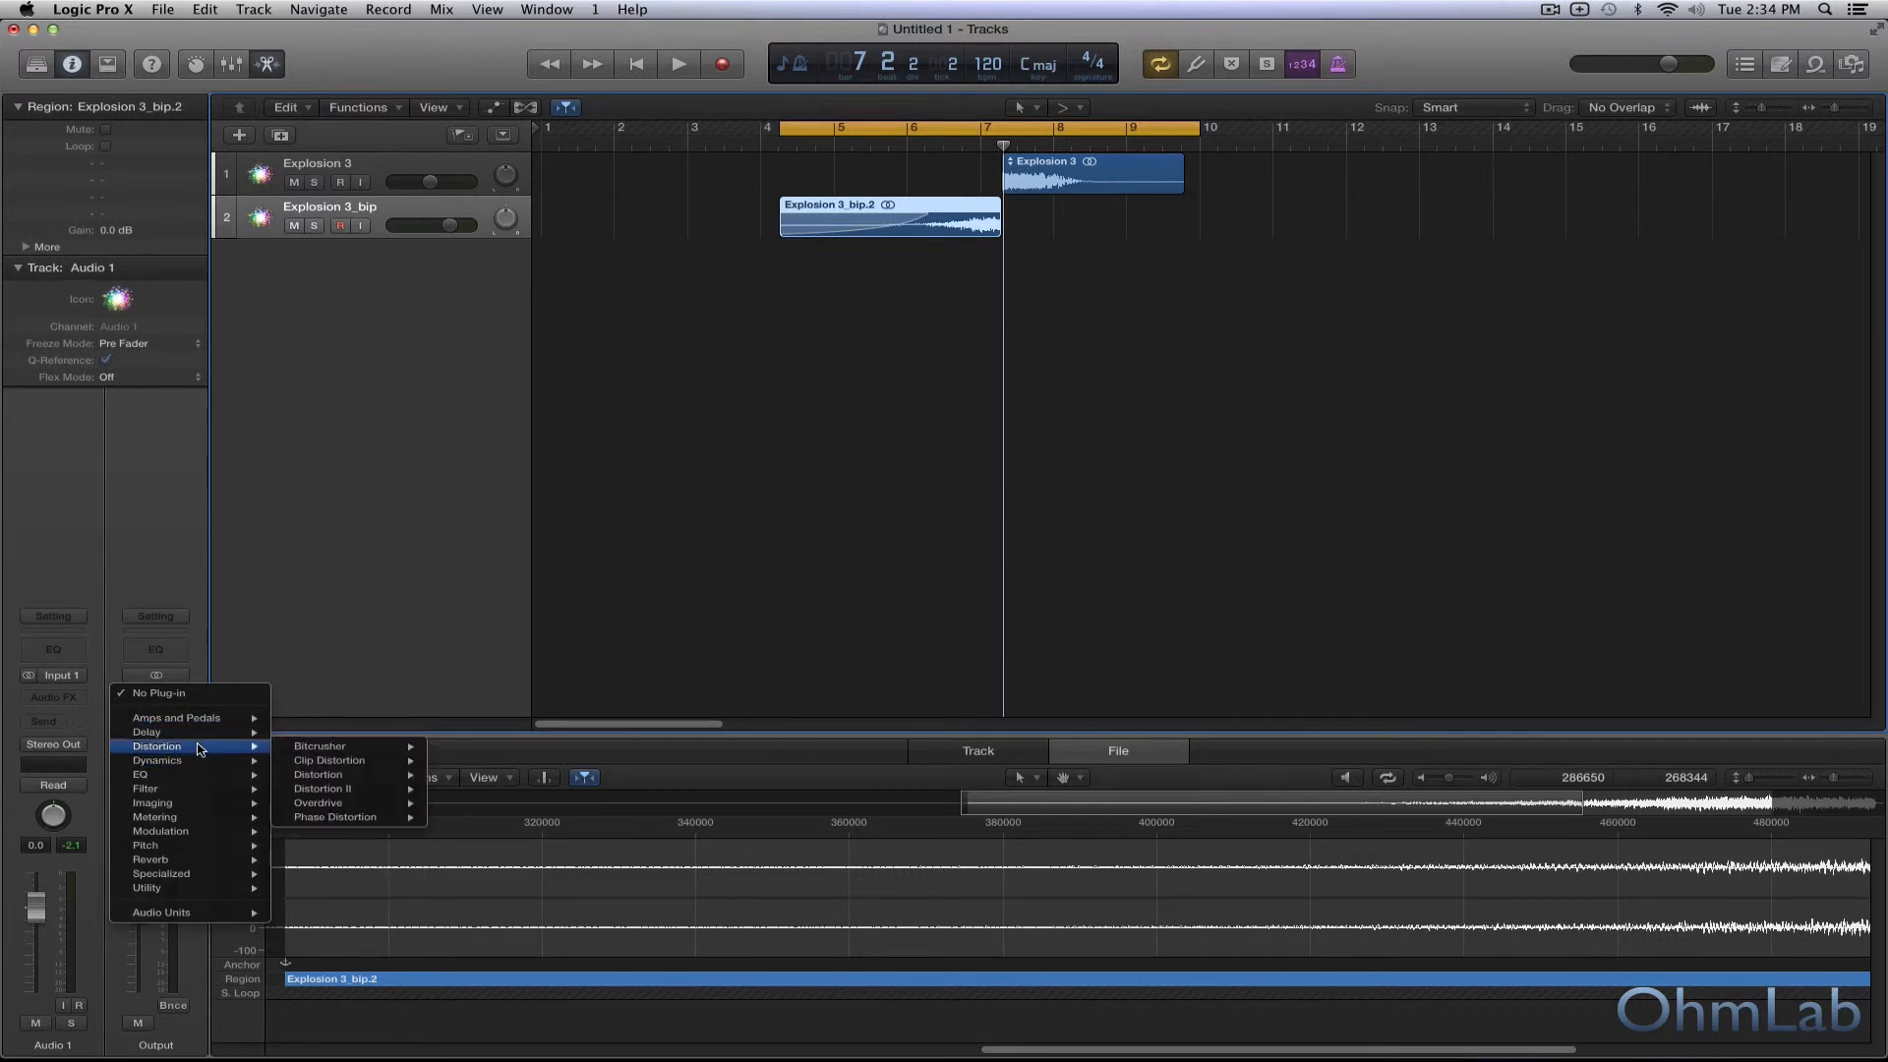
{"action": "mouse_move", "coordinate": [331, 793]}
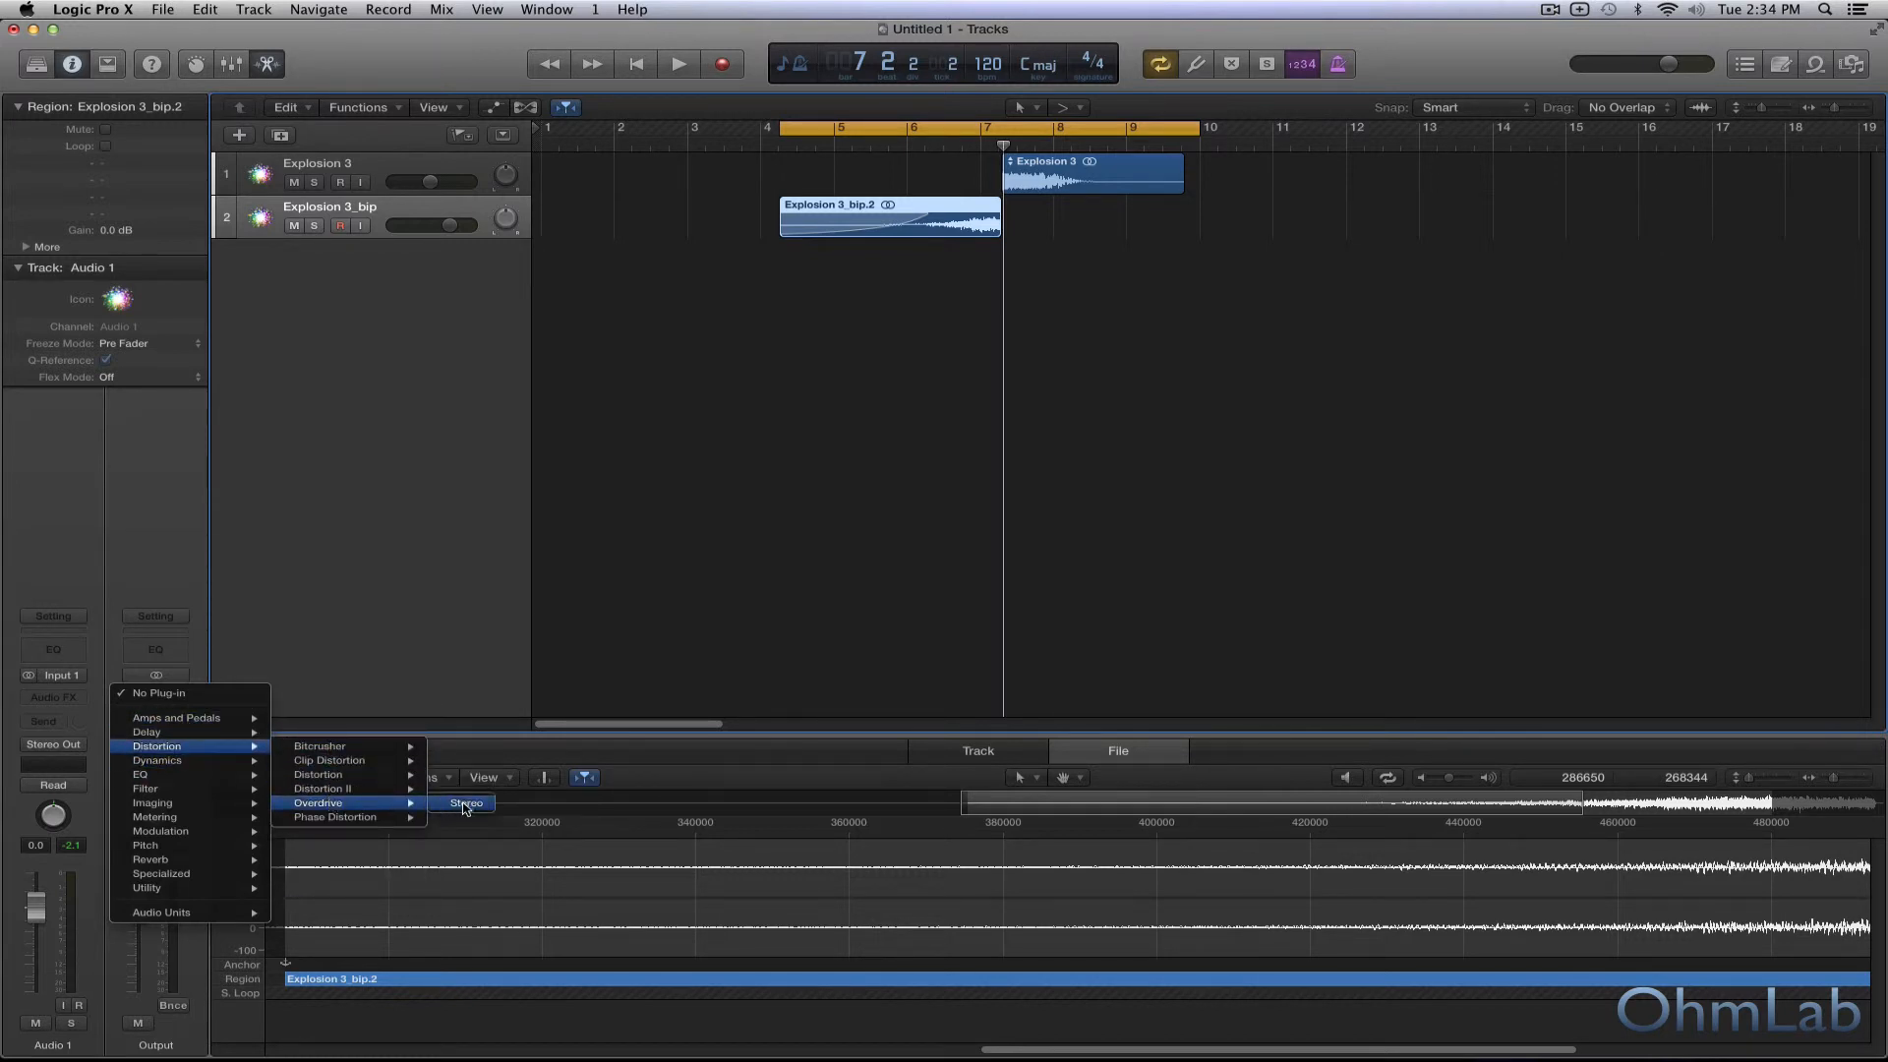
{"action": "left_click", "coordinate": [467, 804]}
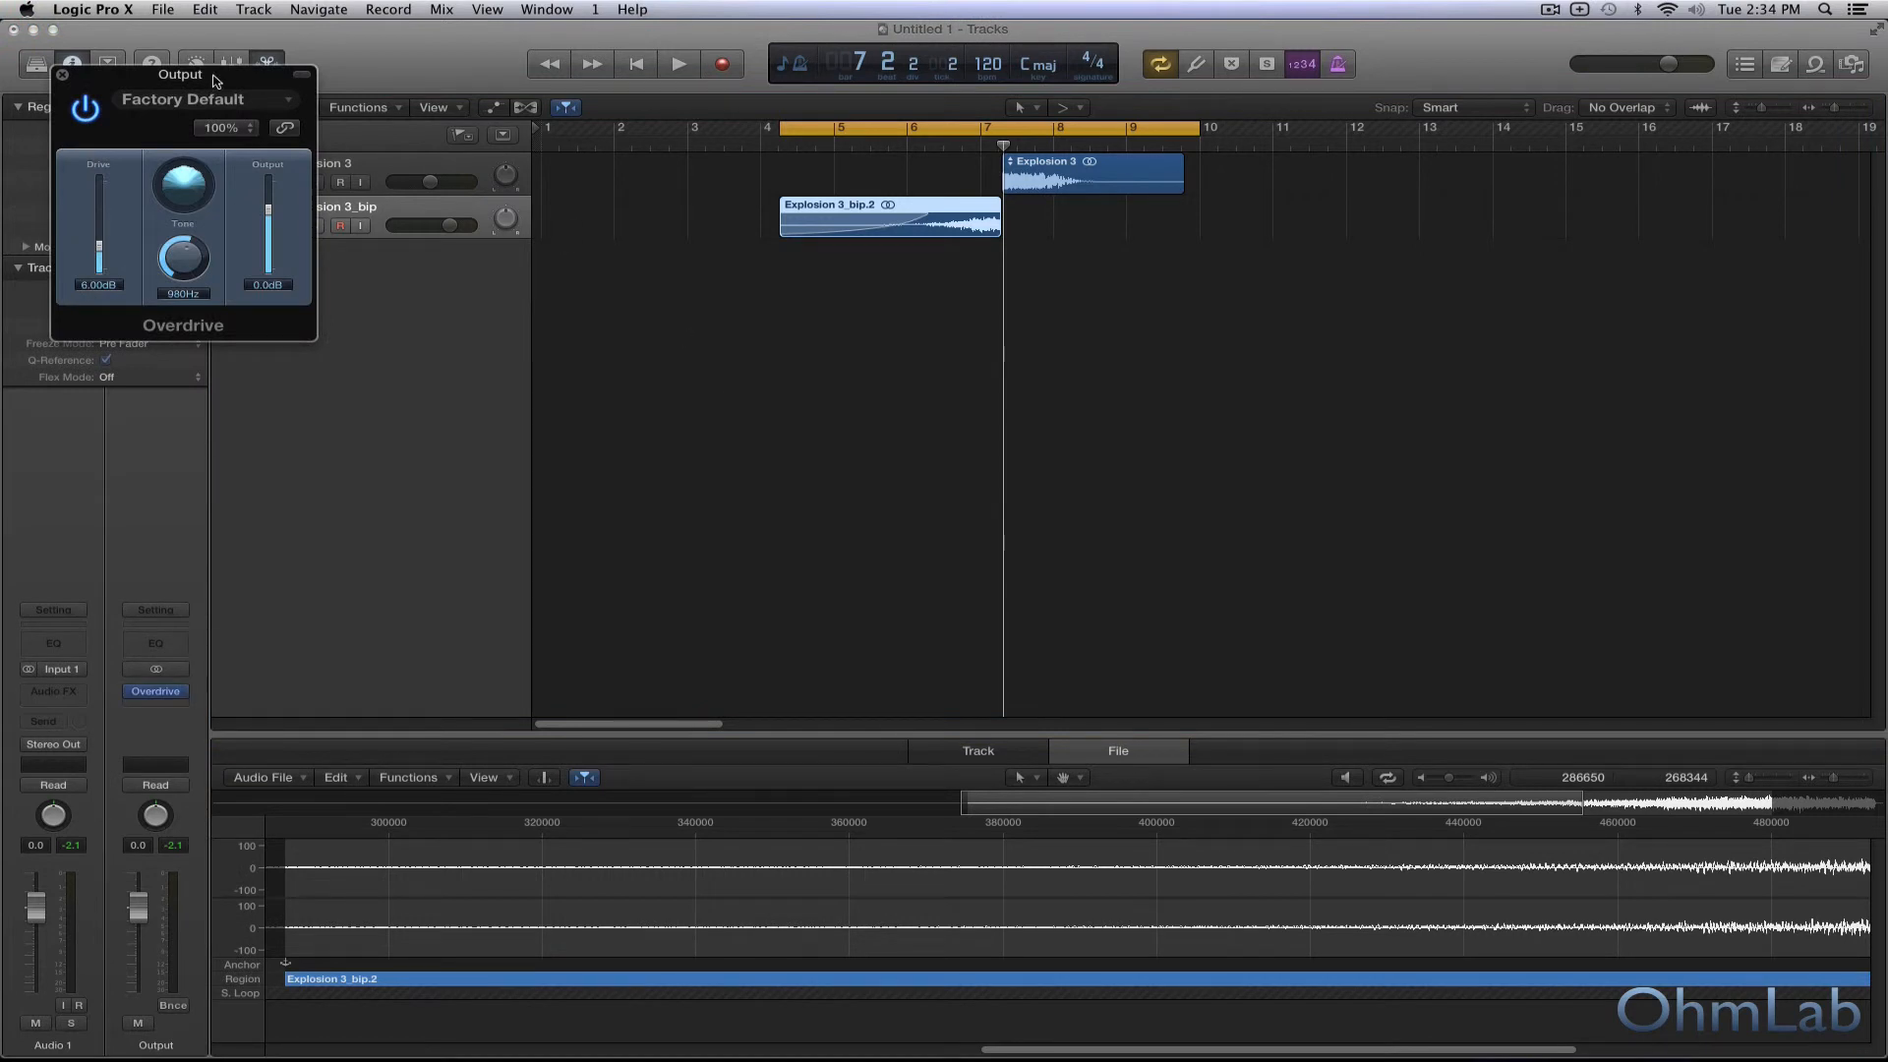
Set the Overdrive's tone to 10000 Hz and drive to 3.50 dB, then audition the cycled regions and close the plug-in window.
{"action": "left_click_drag", "start_coordinate": [213, 76], "coordinate": [619, 366]}
{"action": "left_click_drag", "start_coordinate": [591, 548], "coordinate": [509, 547]}
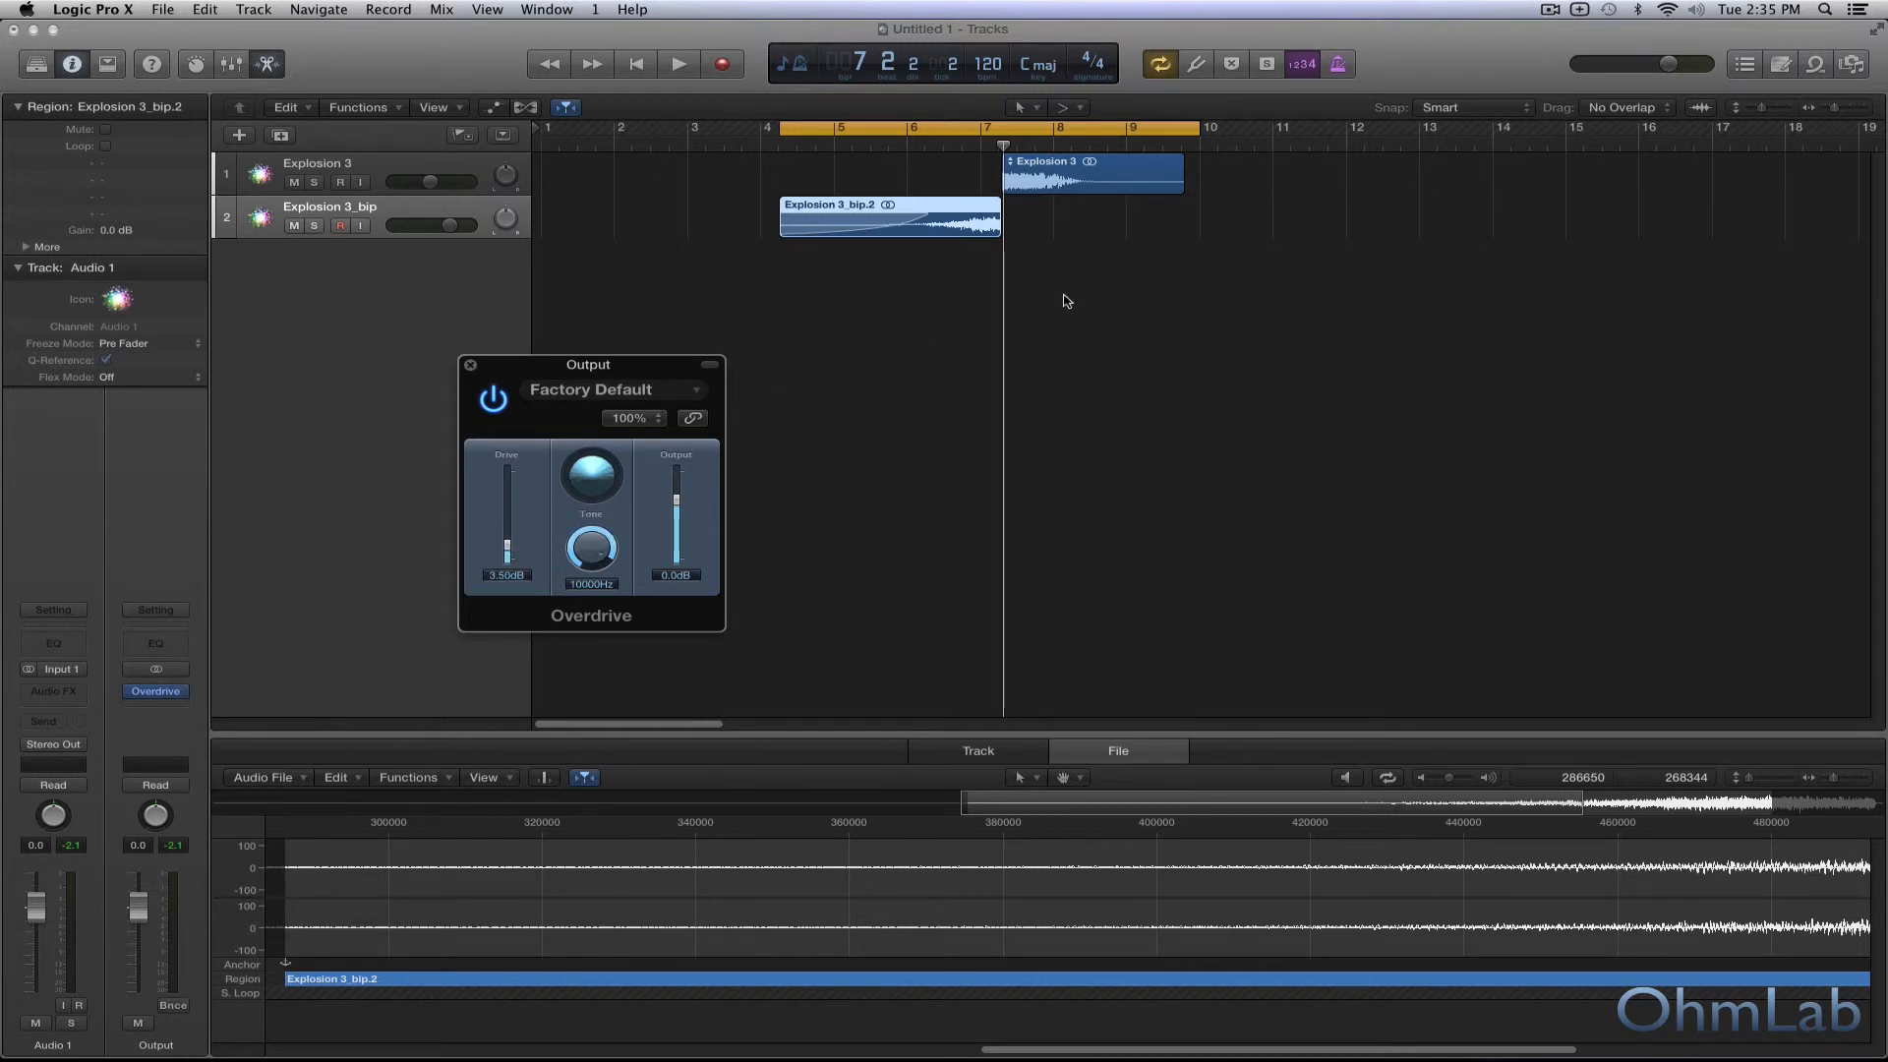
{"action": "key", "text": "space"}
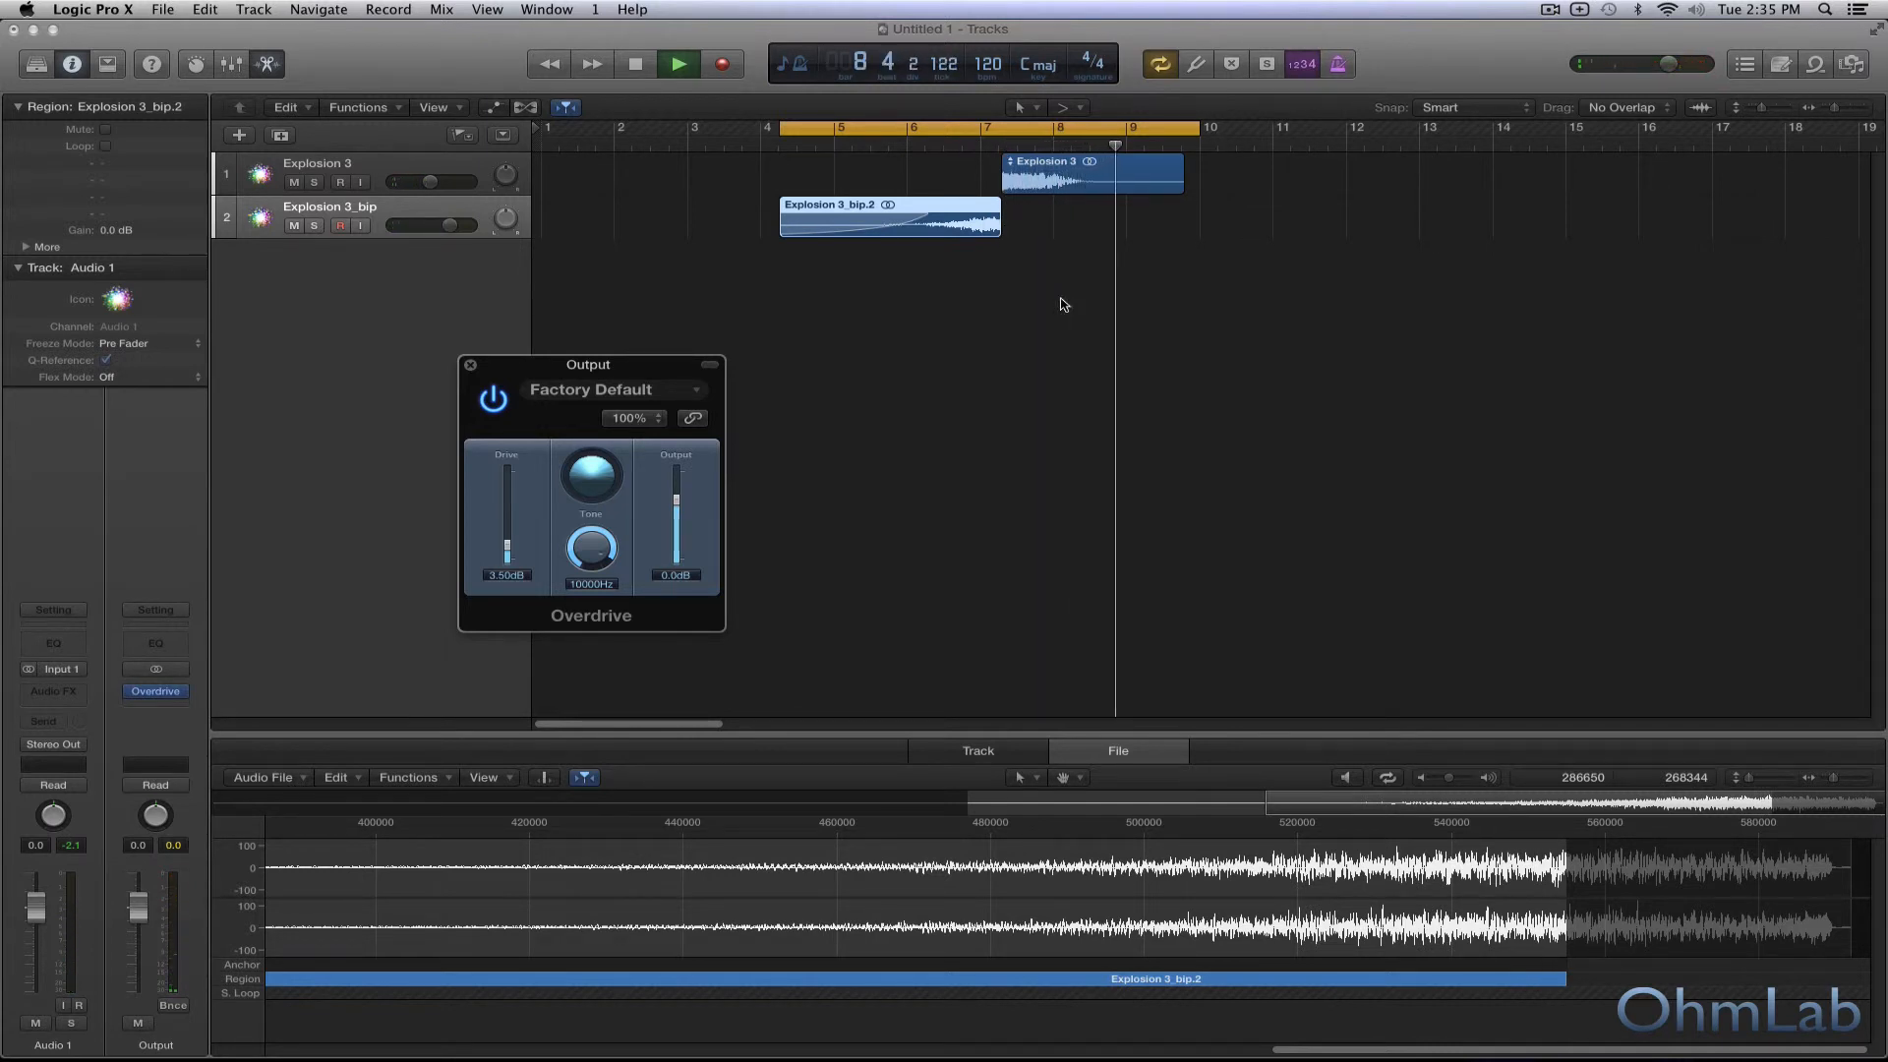
{"action": "key", "text": "space"}
{"action": "left_click", "coordinate": [471, 366]}
{"action": "left_click", "coordinate": [471, 367]}
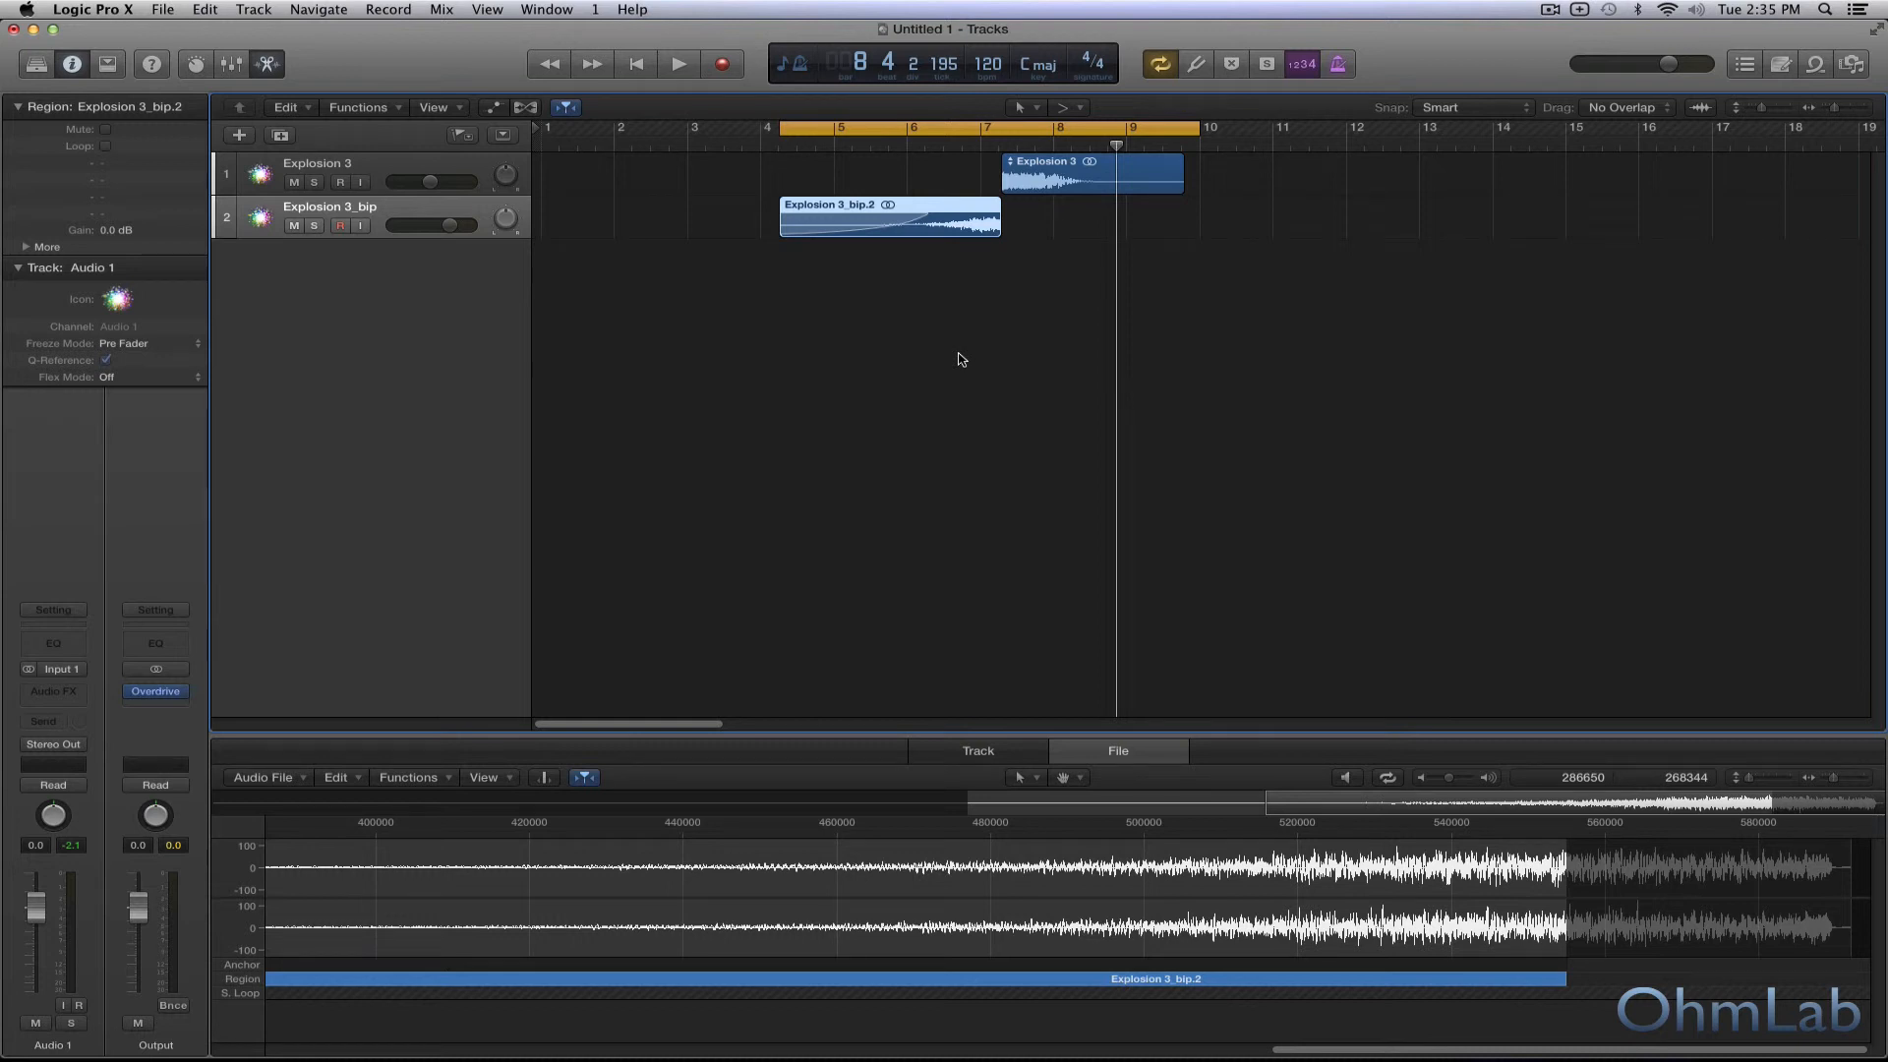
{"action": "left_click", "coordinate": [391, 169]}
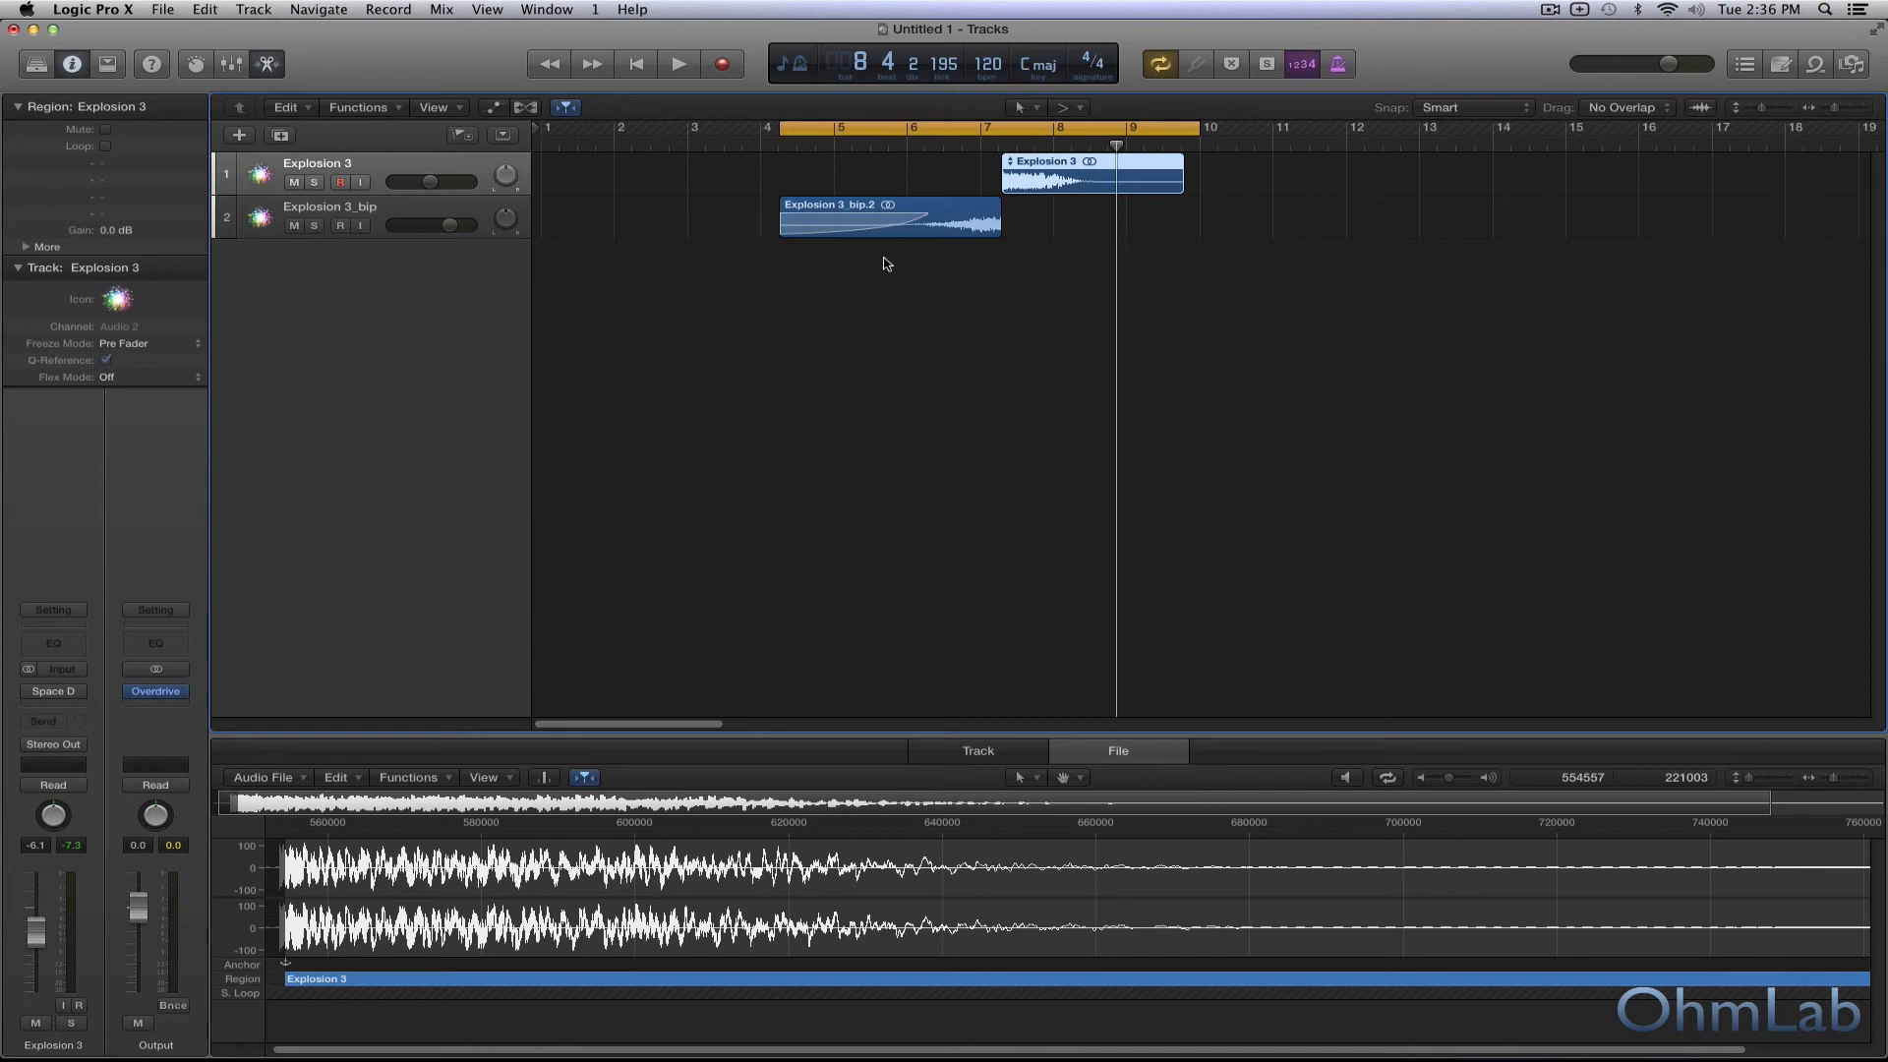
{"action": "left_click", "coordinate": [460, 213]}
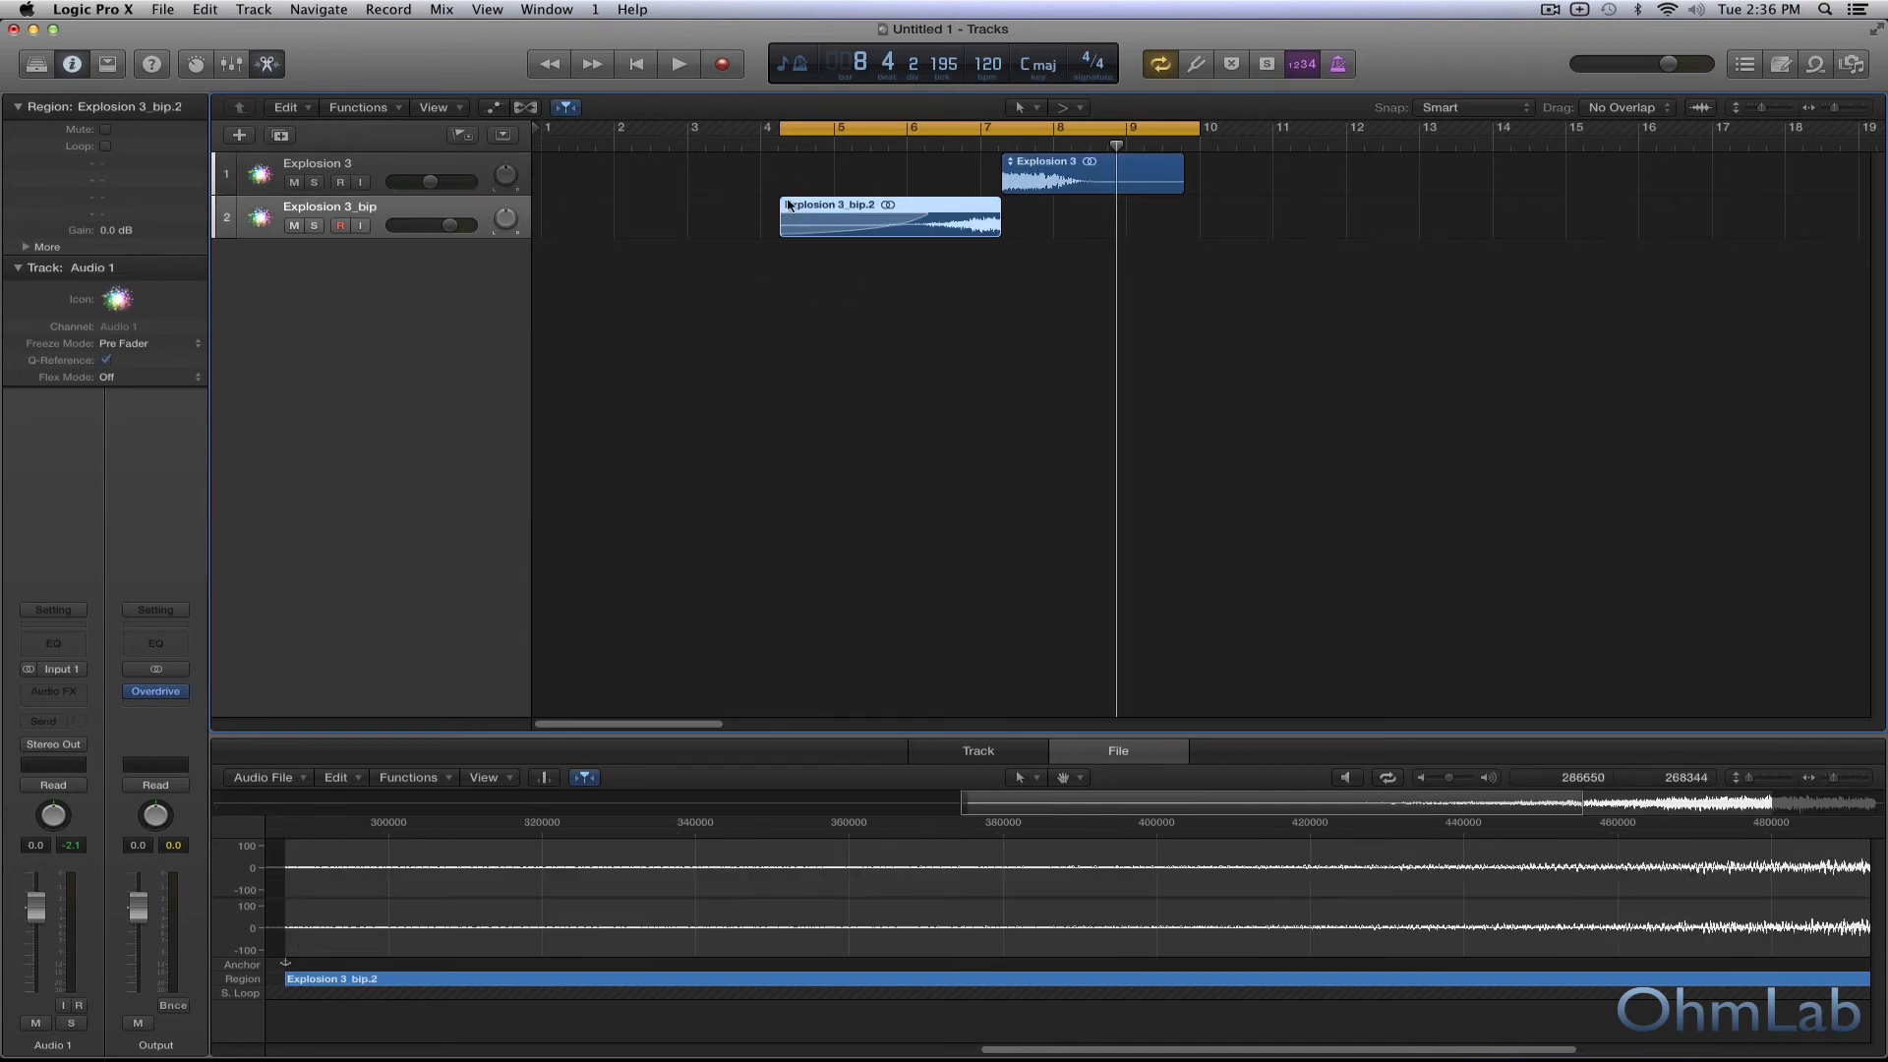